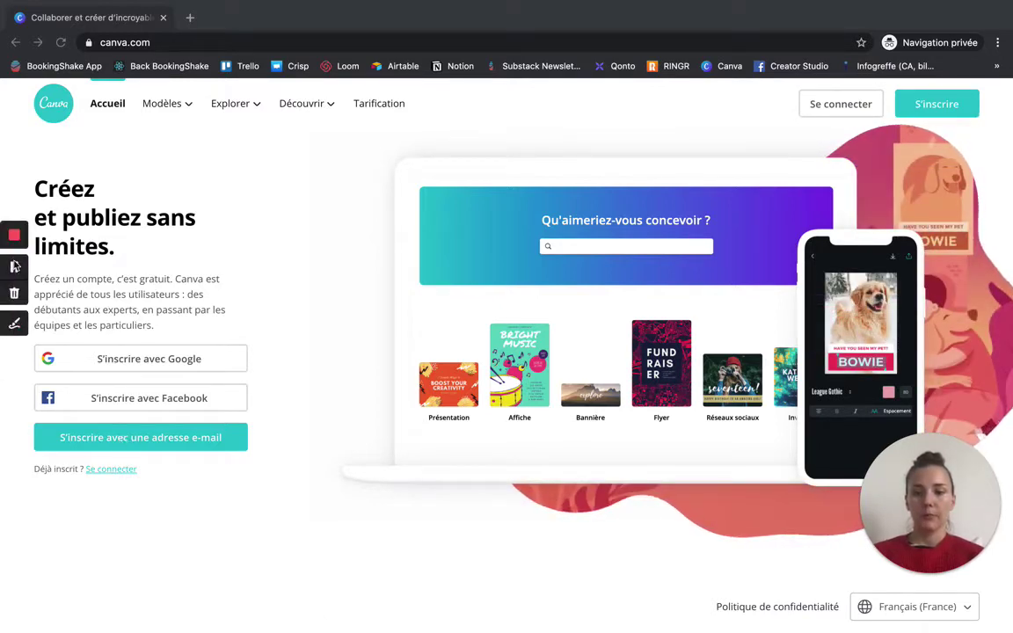
- Submit the completed account sign-up form and select "Petite entreprise" as the intended use
{"action": "left_click", "coordinate": [12, 269]}
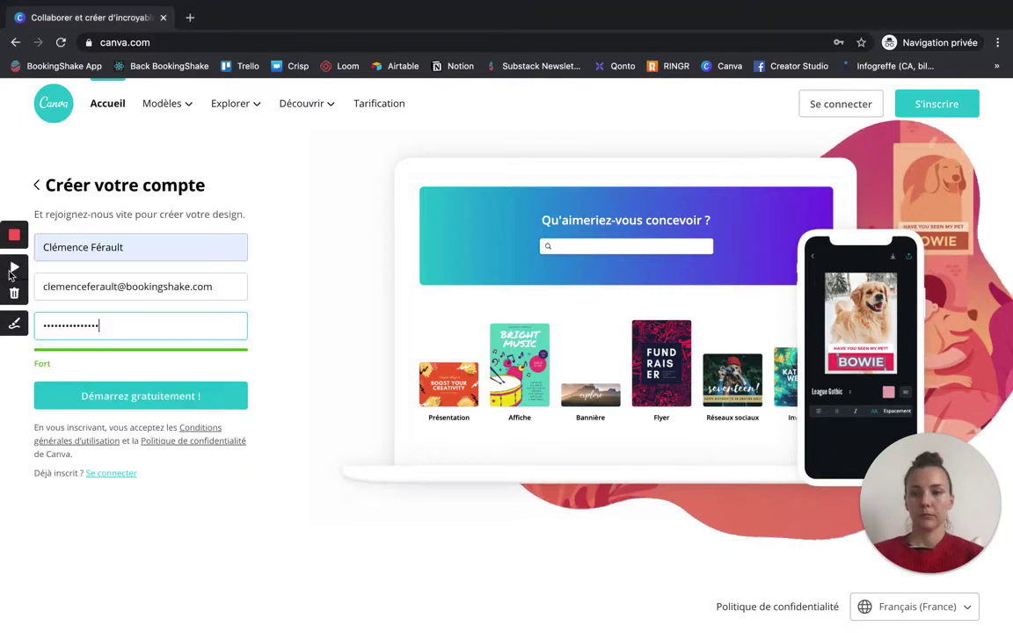
{"action": "left_click", "coordinate": [13, 268]}
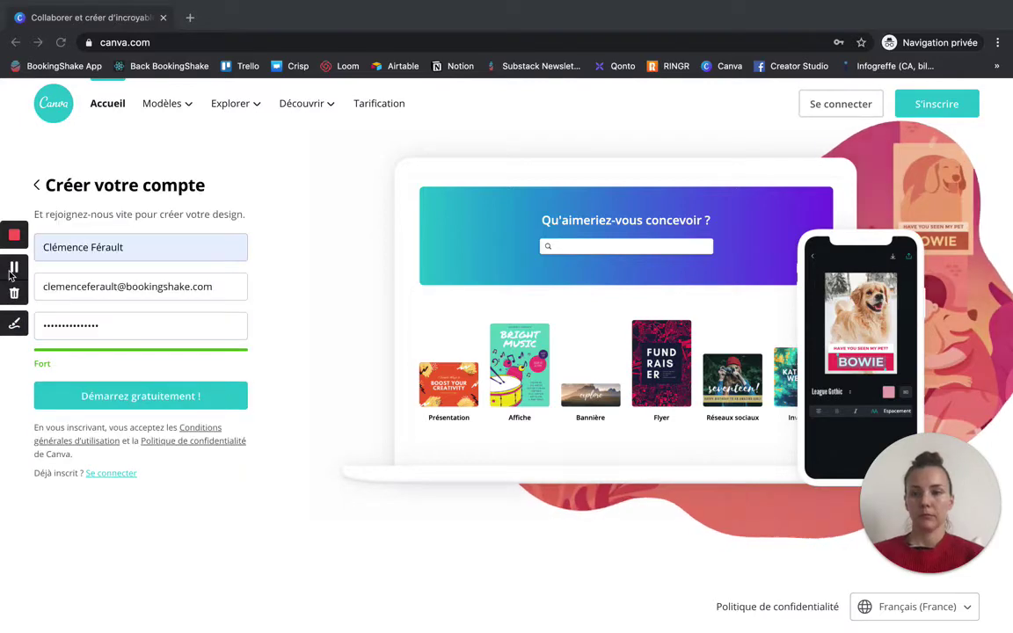
{"action": "left_click", "coordinate": [116, 398]}
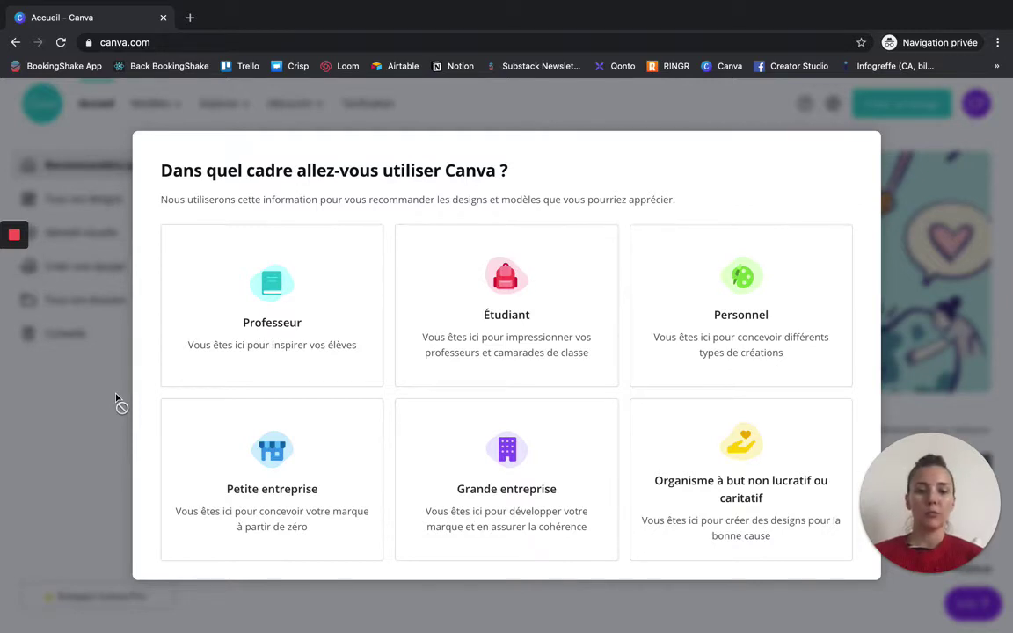
{"action": "left_click", "coordinate": [214, 458]}
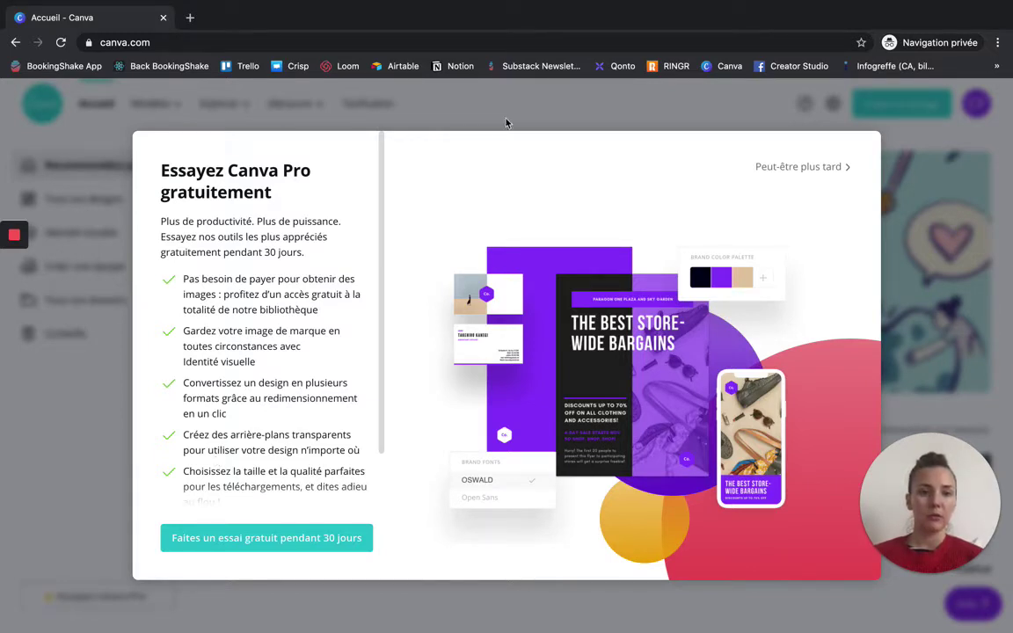
- Skip the Canva Pro trial and team invitation offers, and create a new presentation design
{"action": "left_click", "coordinate": [800, 168]}
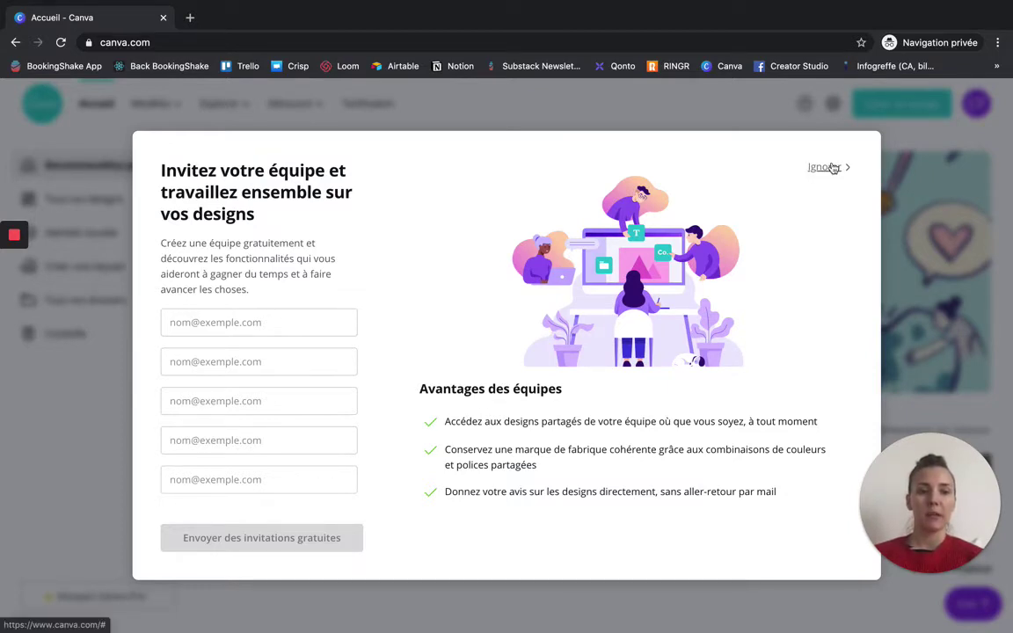
{"action": "left_click", "coordinate": [827, 167]}
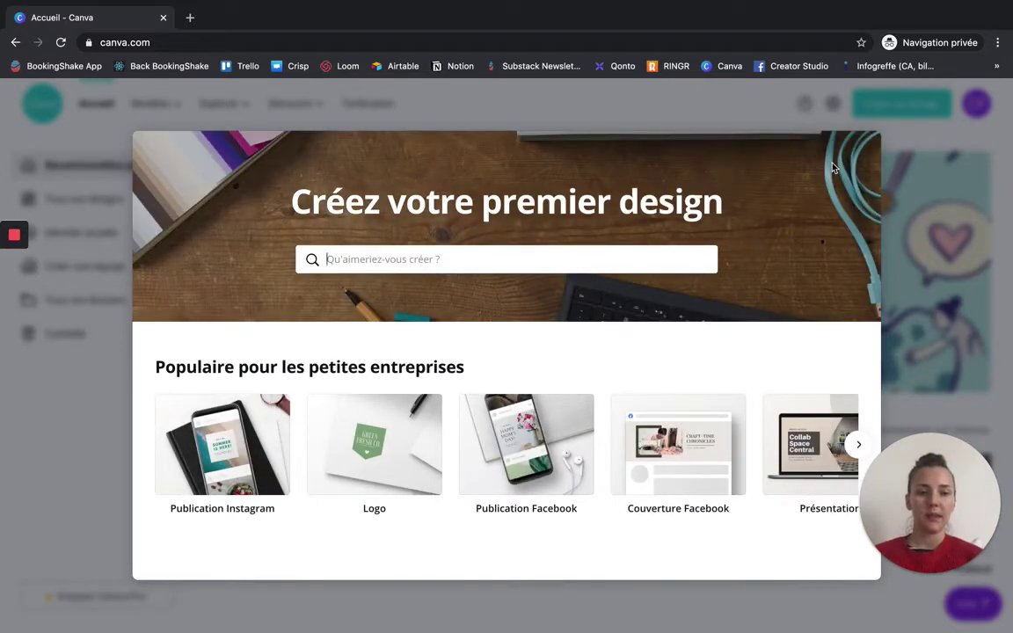
{"action": "left_click", "coordinate": [807, 444]}
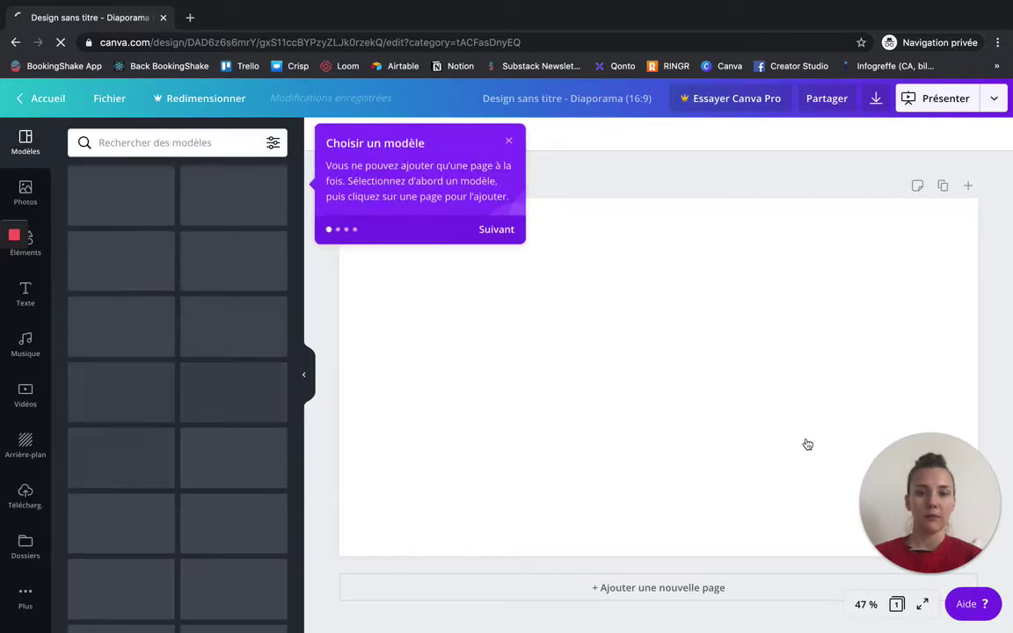
- Browse the presentation template categories to compare the available designs
{"action": "mouse_move", "coordinate": [12, 272]}
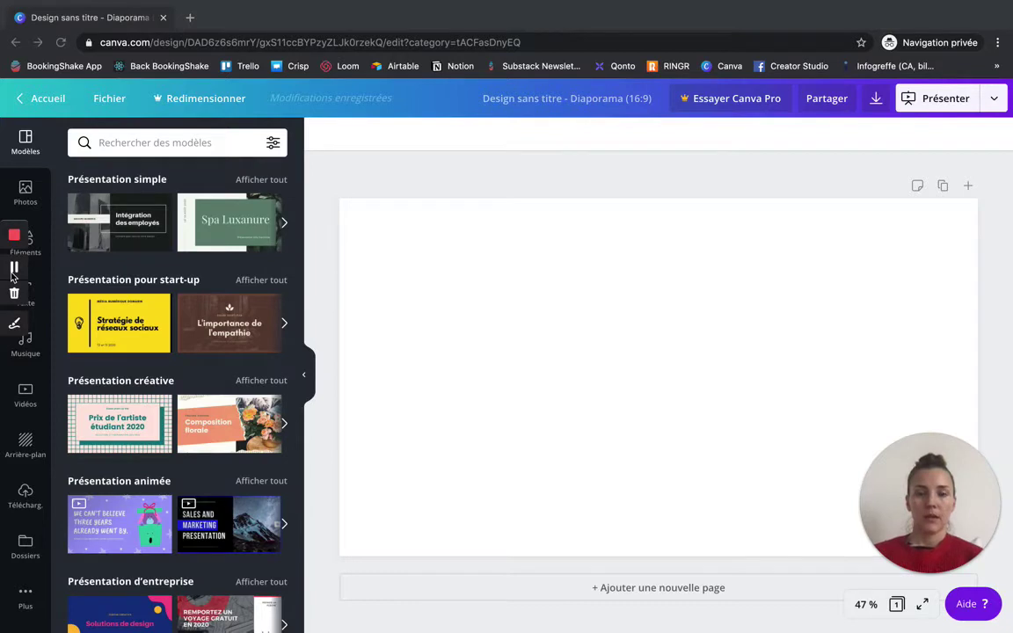
{"action": "scroll", "coordinate": [164, 352], "scroll_direction": "down", "scroll_amount": 5}
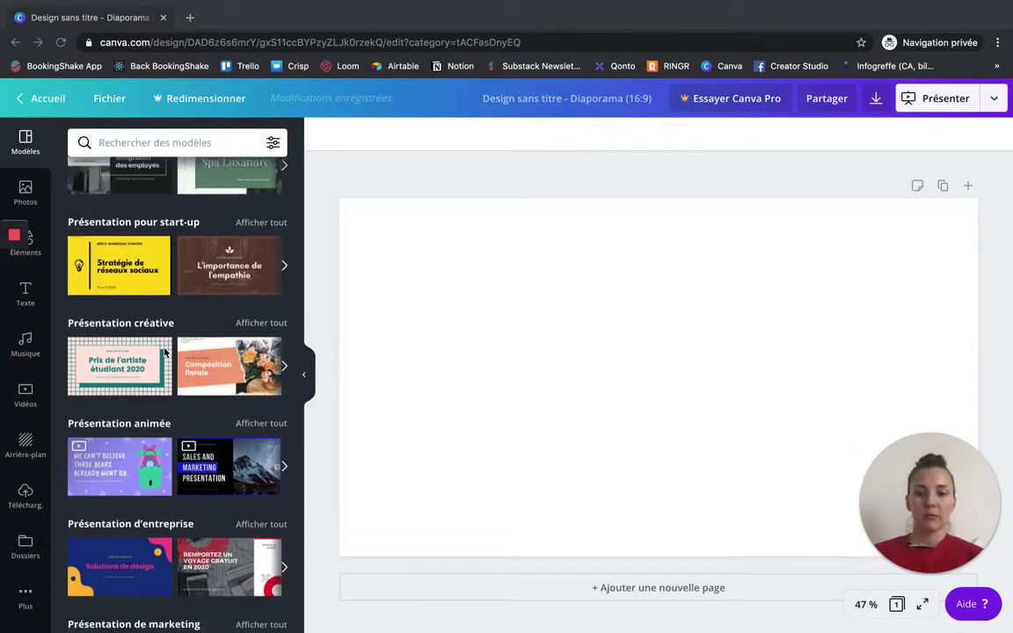
{"action": "scroll", "coordinate": [164, 352], "scroll_direction": "down", "scroll_amount": 4}
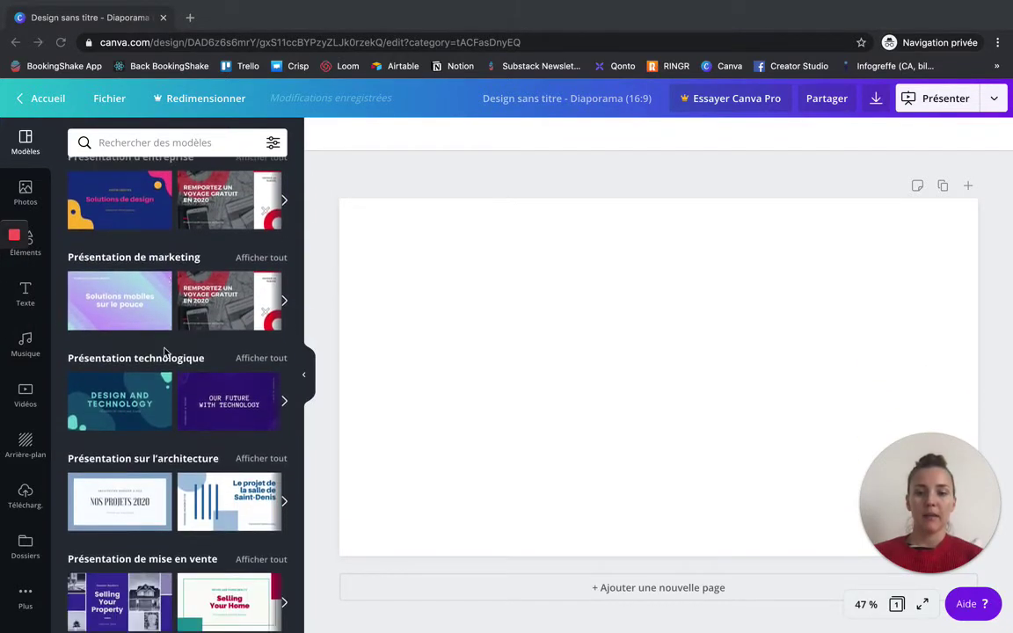
{"action": "scroll", "coordinate": [163, 352], "scroll_direction": "down", "scroll_amount": 6}
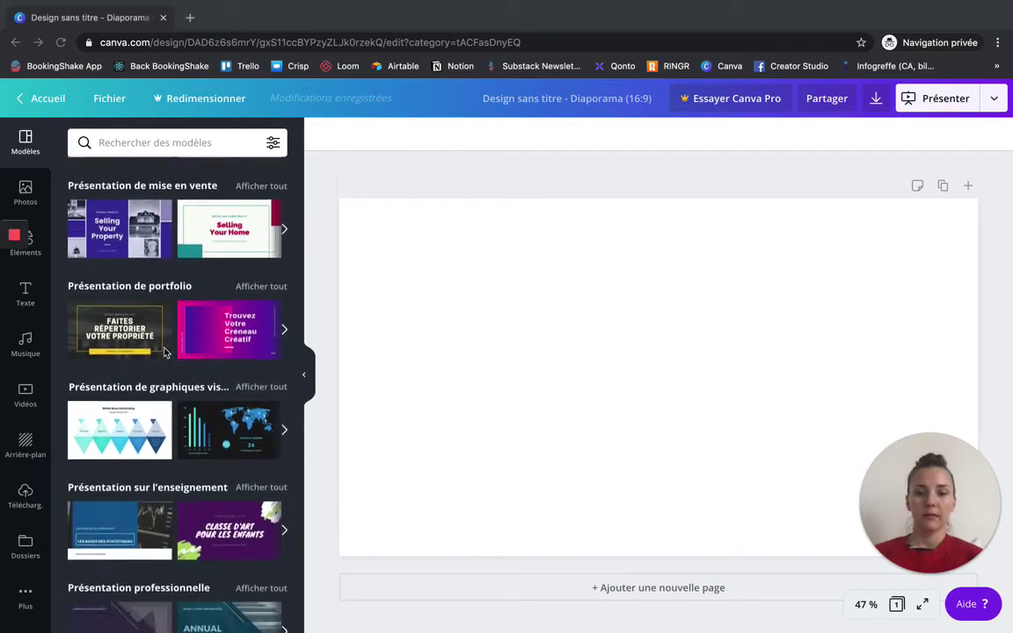
{"action": "scroll", "coordinate": [164, 352], "scroll_direction": "down", "scroll_amount": 4}
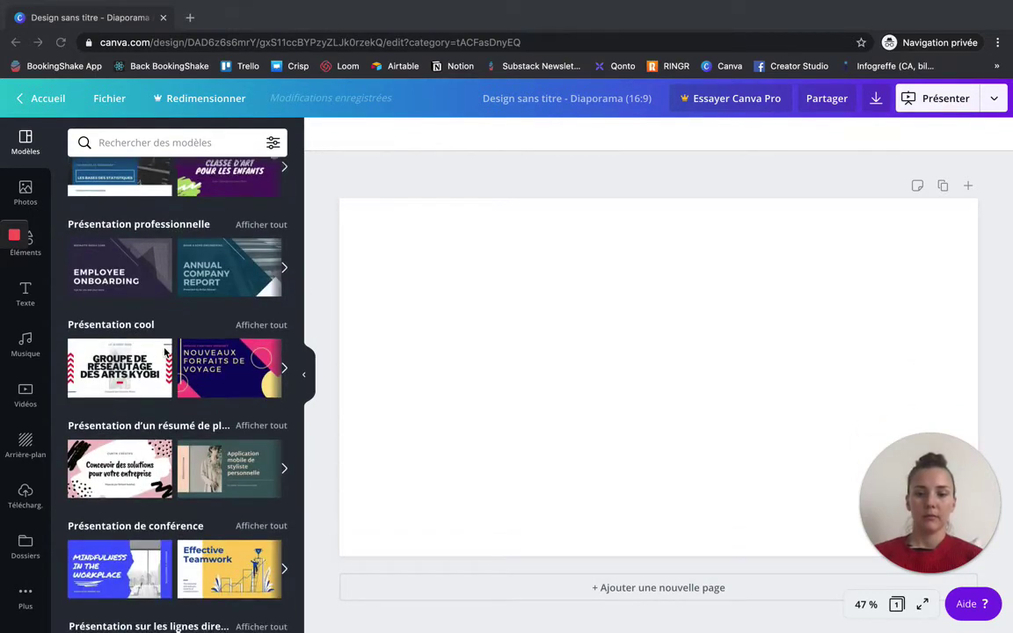
{"action": "scroll", "coordinate": [163, 352], "scroll_direction": "down", "scroll_amount": 5}
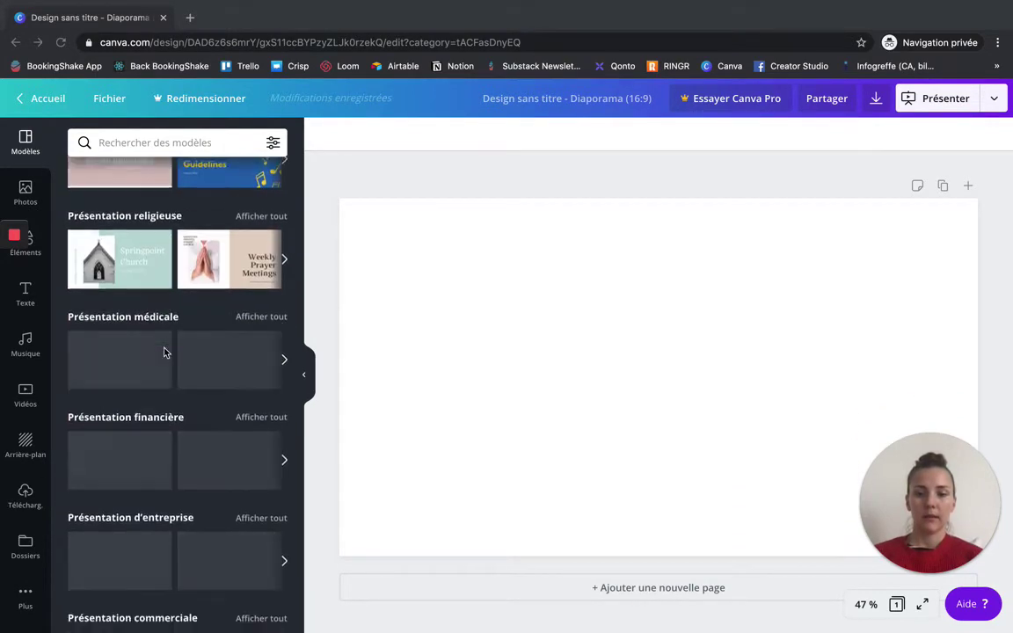
{"action": "scroll", "coordinate": [165, 352], "scroll_direction": "down", "scroll_amount": 4}
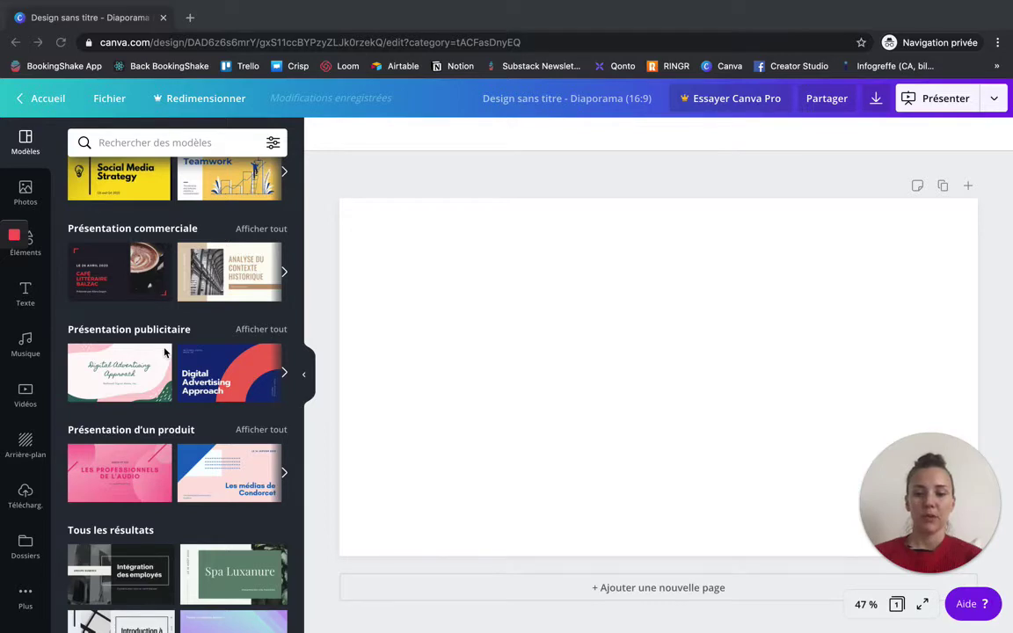
{"action": "scroll", "coordinate": [165, 352], "scroll_direction": "down", "scroll_amount": 3}
{"action": "scroll", "coordinate": [164, 351], "scroll_direction": "up", "scroll_amount": 10}
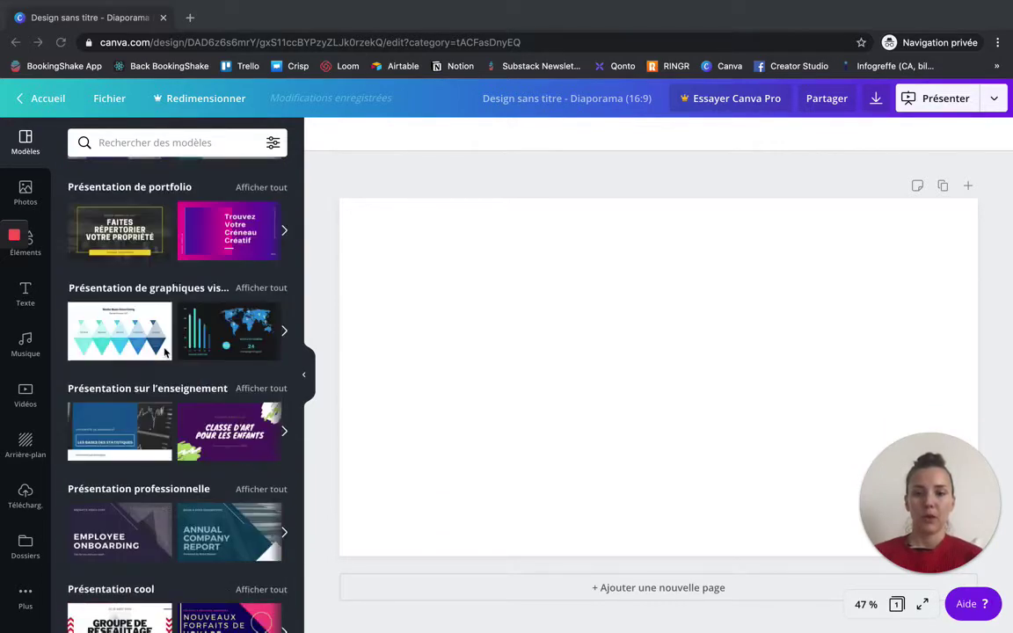
{"action": "scroll", "coordinate": [164, 352], "scroll_direction": "up", "scroll_amount": 6}
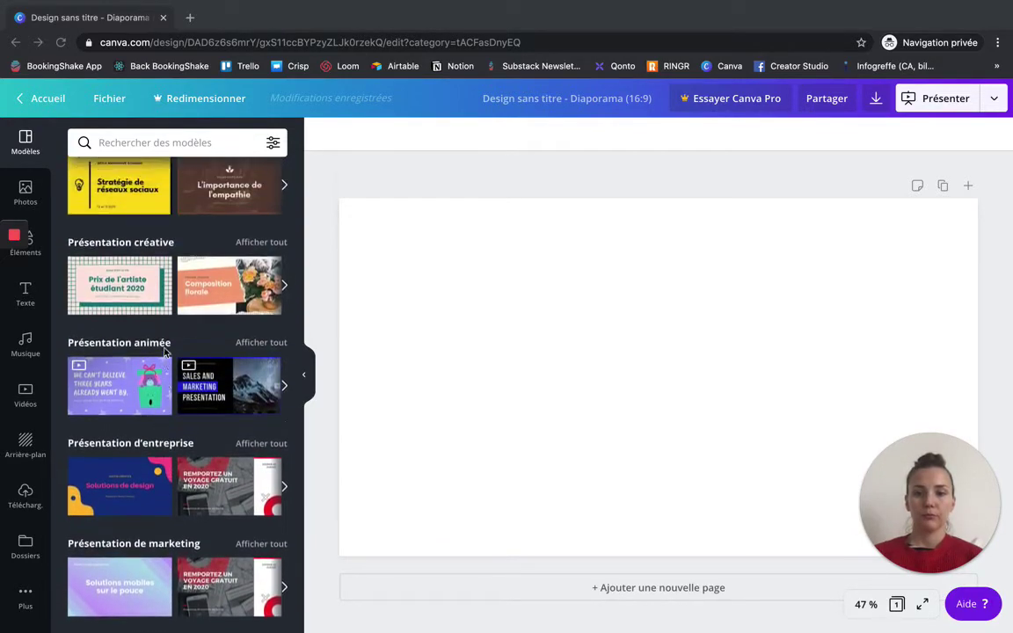
{"action": "scroll", "coordinate": [165, 351], "scroll_direction": "down", "scroll_amount": 1}
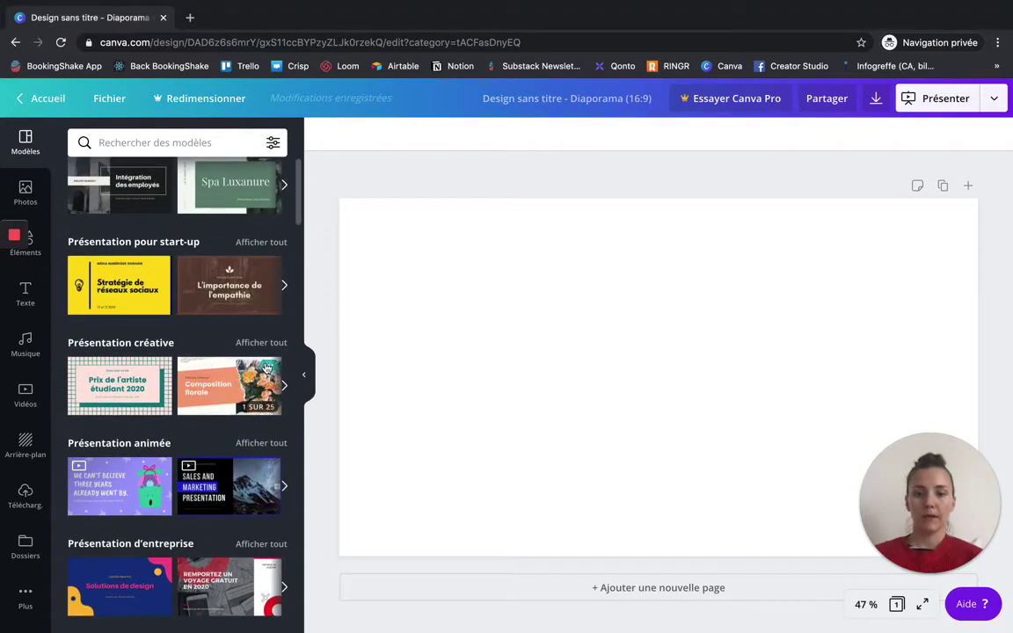
- Open the "Composition florale" creative presentation template, review its pages, and apply its cover to the blank page
{"action": "left_click", "coordinate": [267, 367]}
{"action": "left_click", "coordinate": [212, 360]}
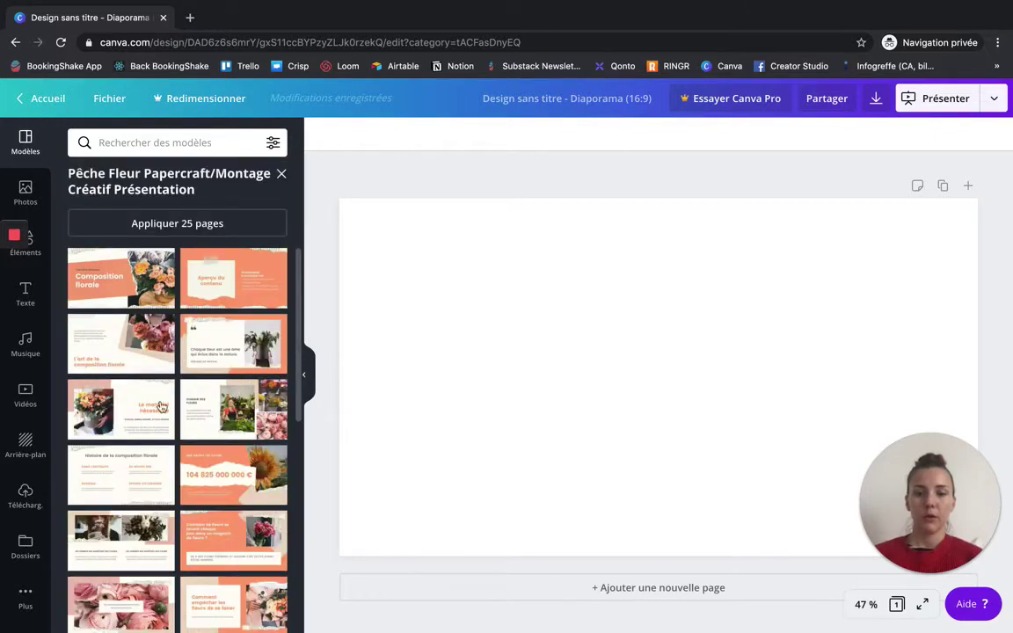
{"action": "scroll", "coordinate": [220, 492], "scroll_direction": "down", "scroll_amount": 10}
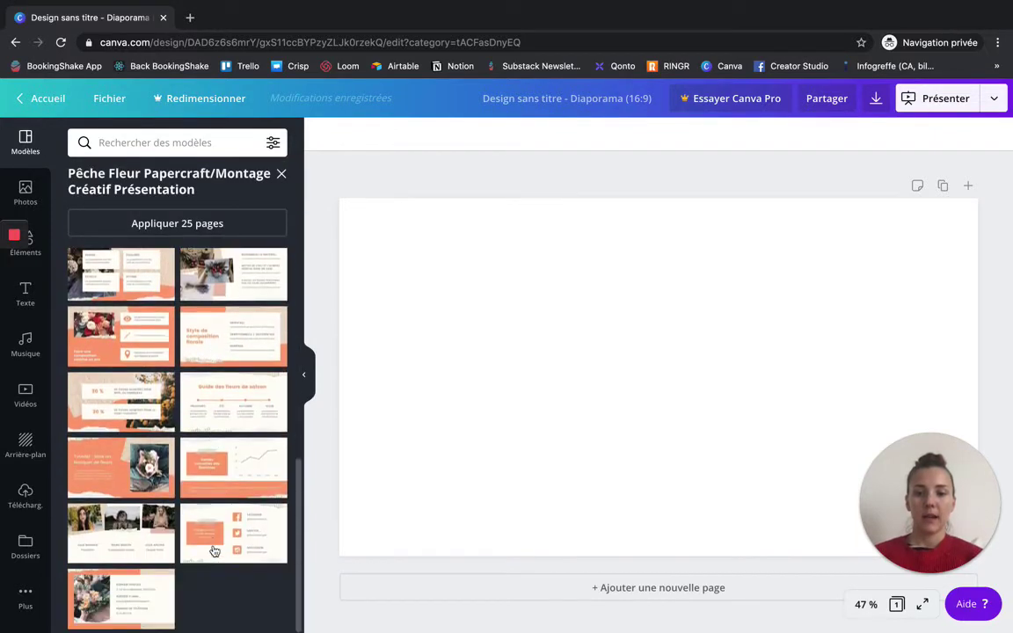
{"action": "scroll", "coordinate": [213, 550], "scroll_direction": "up", "scroll_amount": 10}
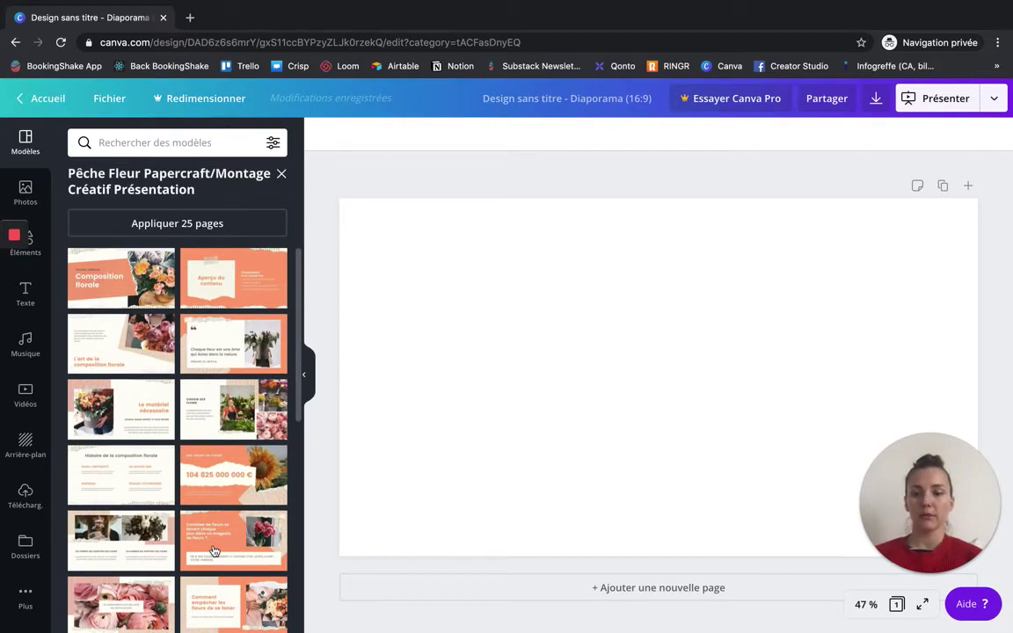
{"action": "left_click", "coordinate": [117, 291]}
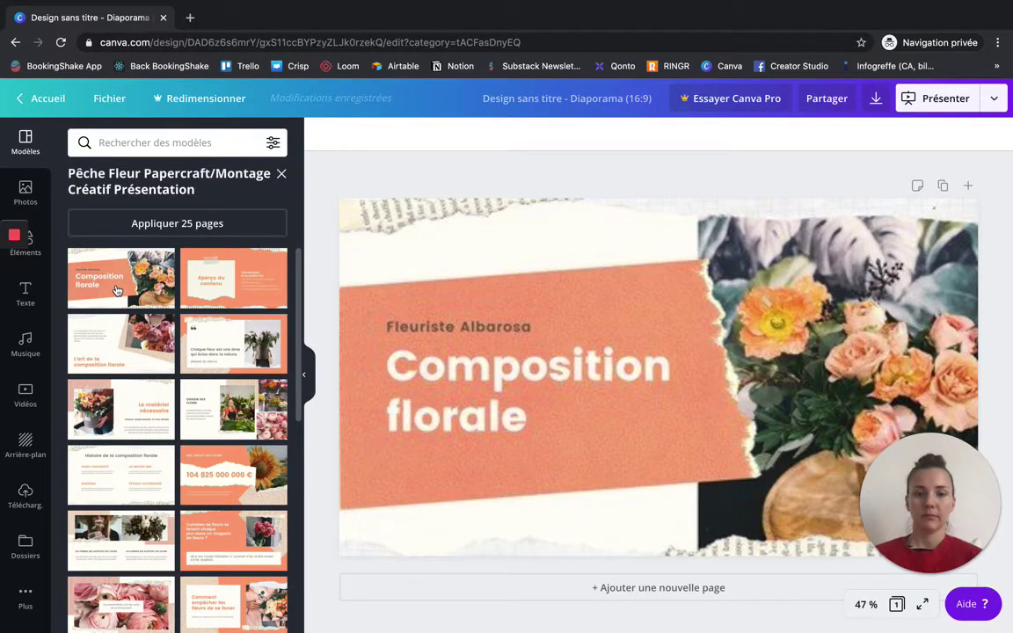
{"action": "left_click", "coordinate": [116, 291]}
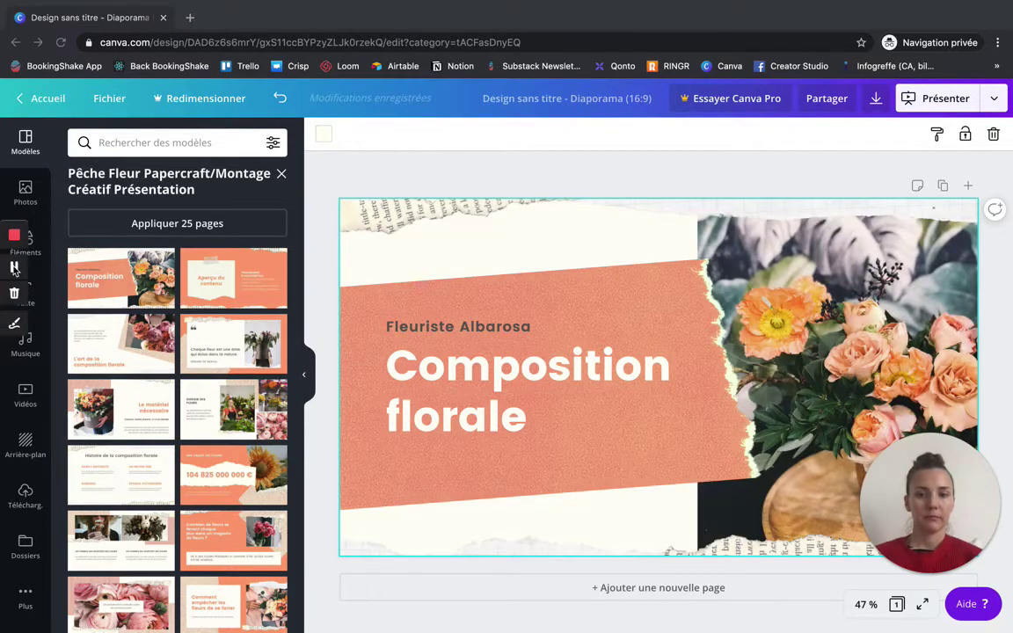
- Replace the cover's subtitle above the main title with "Plaquette de présentation"
{"action": "left_click", "coordinate": [438, 333]}
{"action": "left_click", "coordinate": [437, 332]}
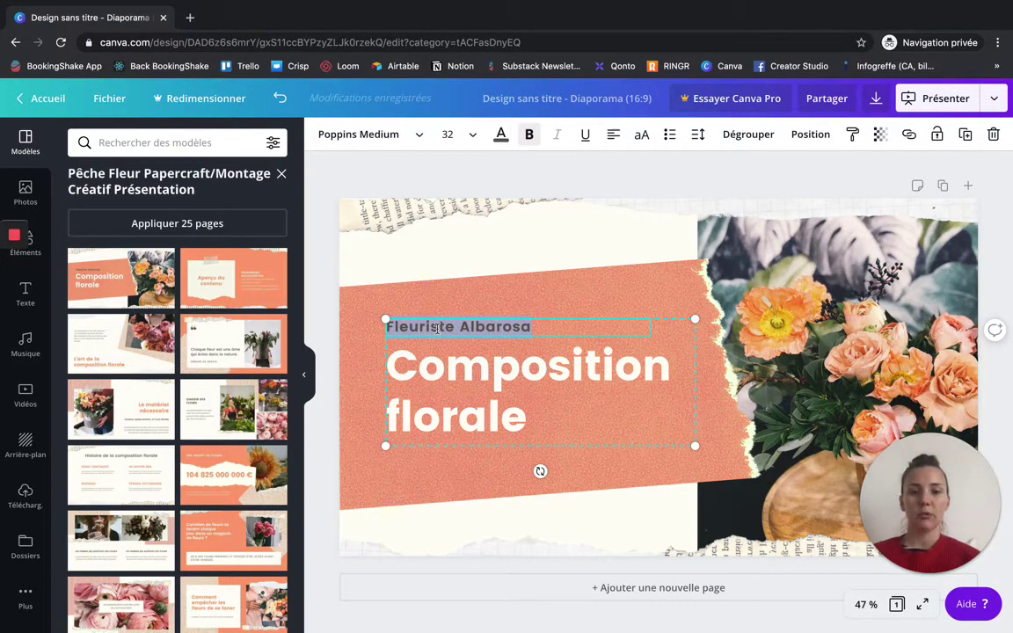
{"action": "key", "text": "BackSpace"}
{"action": "type", "text": "Plaq"}
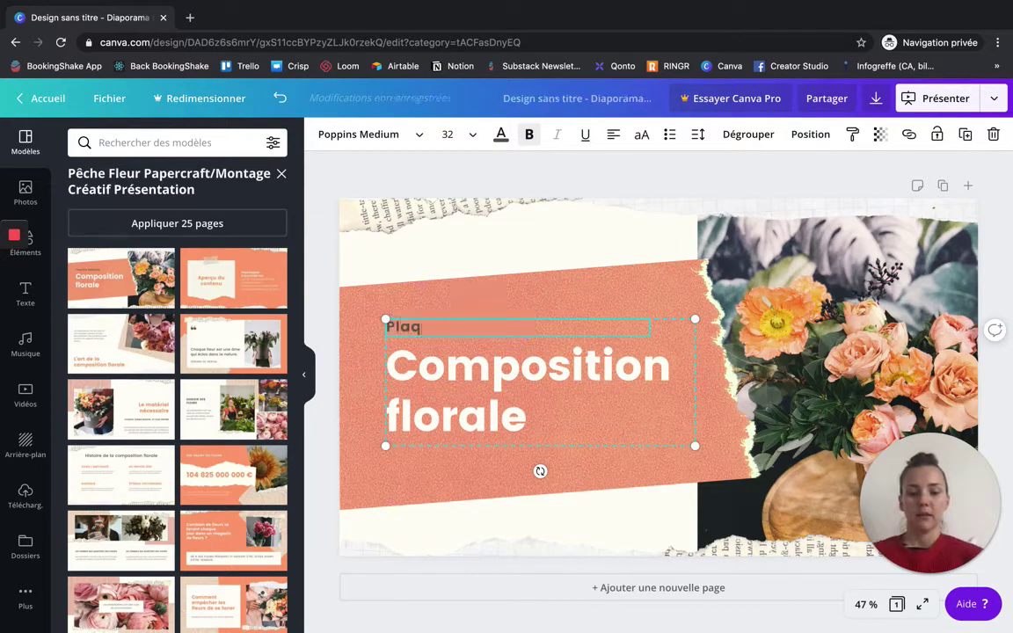
{"action": "type", "text": "uette de pér"}
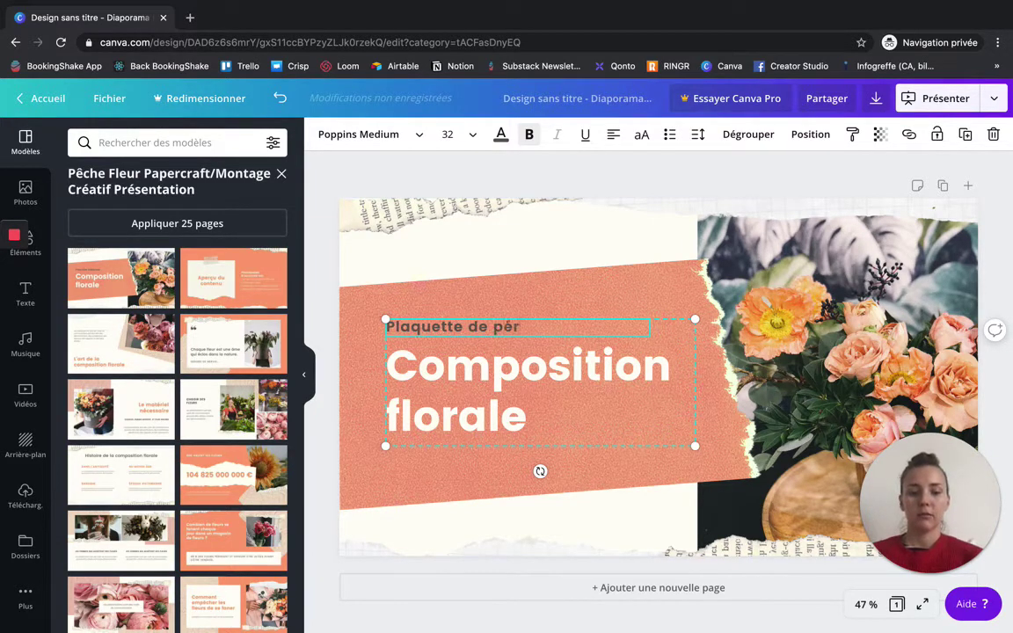
{"action": "key", "text": "BackSpace"}
{"action": "key", "text": "BackSpace"}
{"action": "type", "text": "résent"}
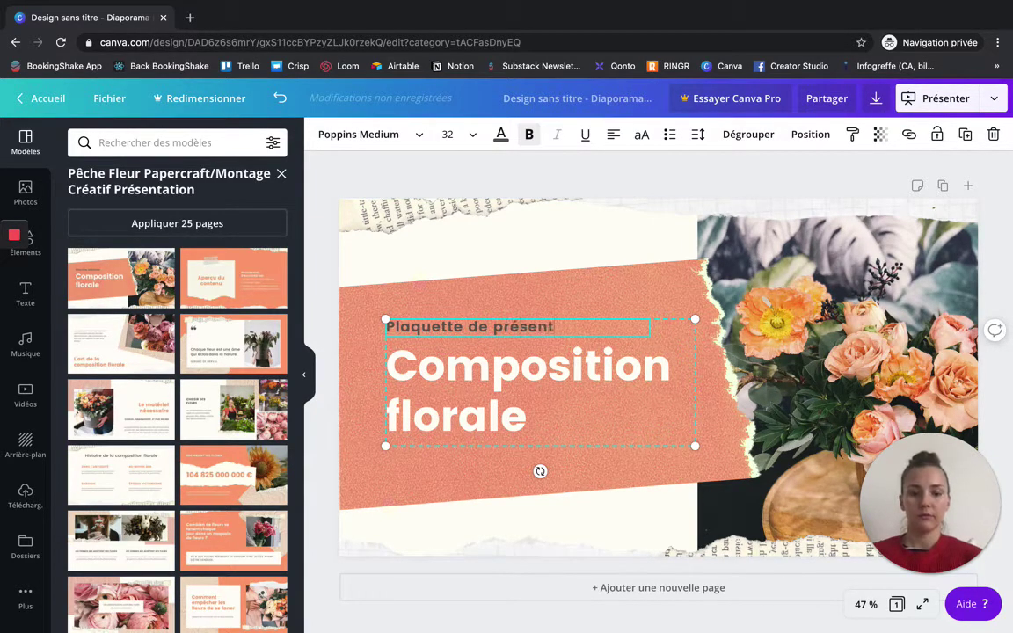
{"action": "type", "text": "atio"}
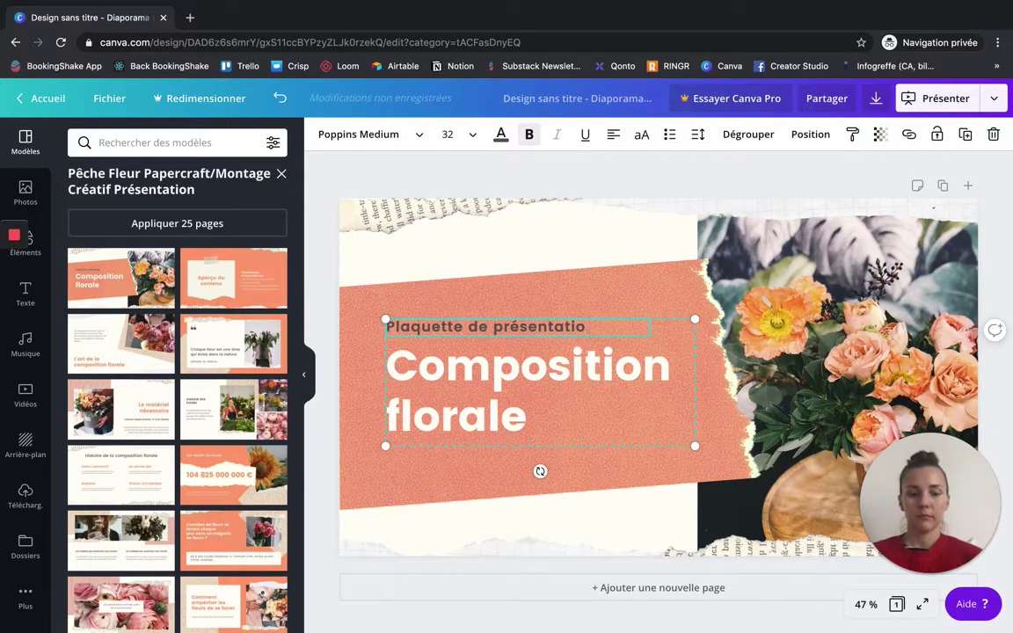
{"action": "type", "text": "n"}
- Replace the cover's main title "Composition florale" with "Etablissement"
{"action": "left_click", "coordinate": [430, 378]}
{"action": "left_click", "coordinate": [430, 378]}
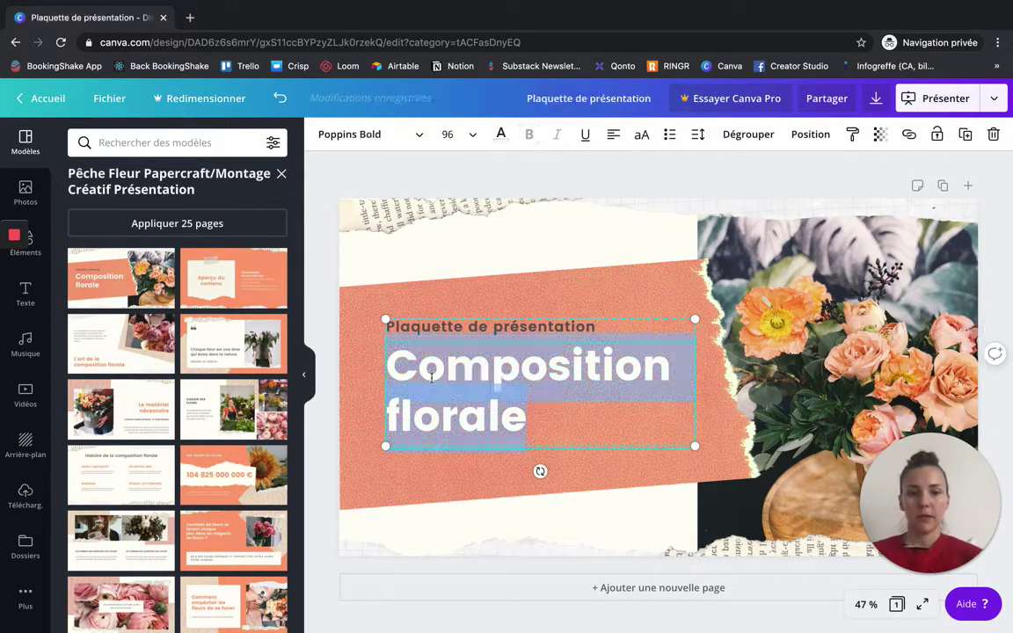
{"action": "type", "text": "Eta"}
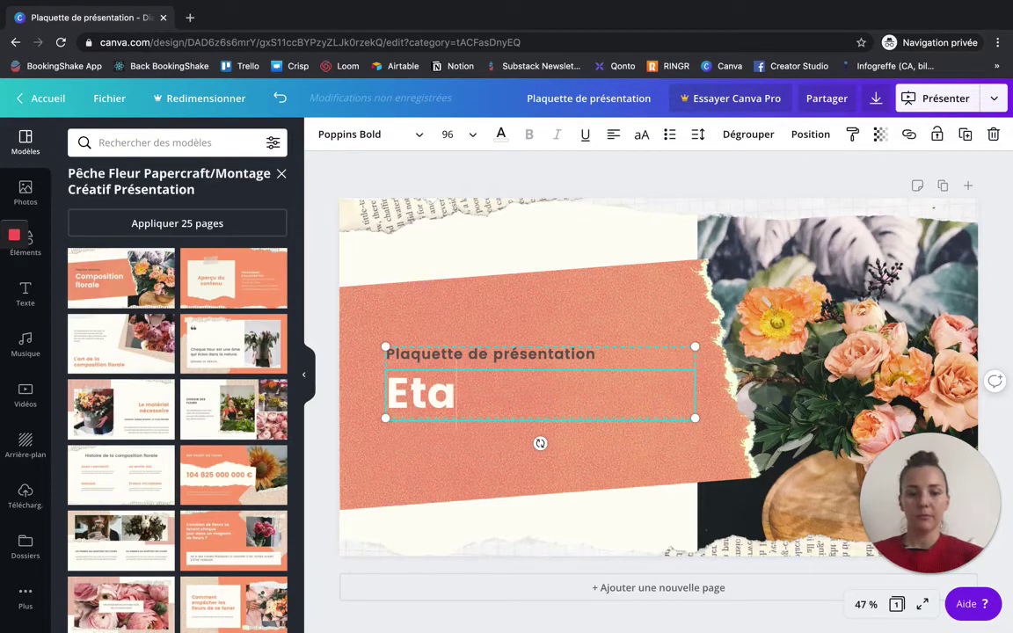
{"action": "type", "text": "blissement"}
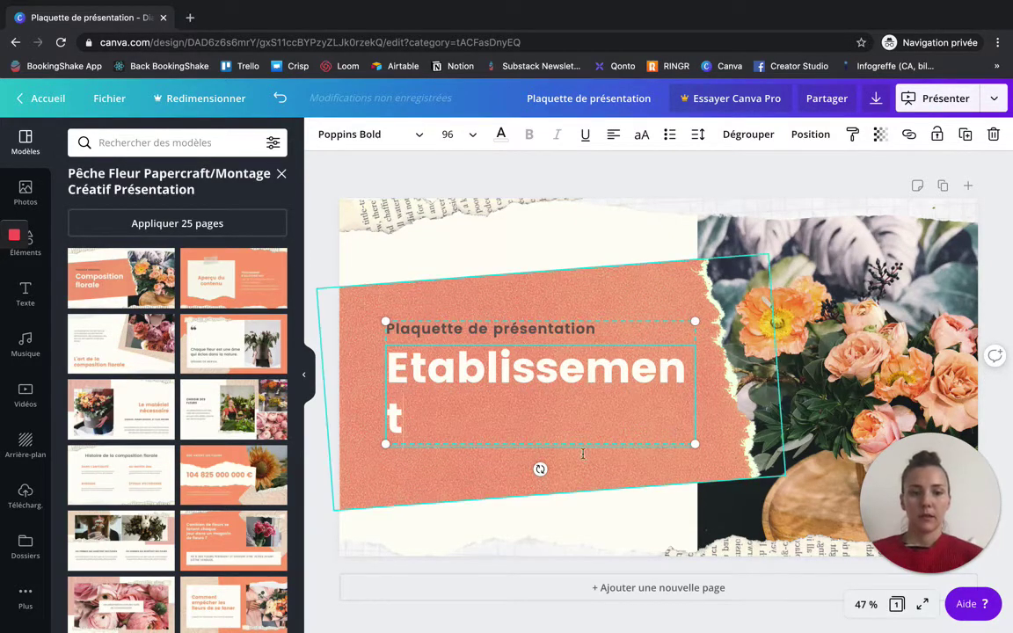
- Reduce the font size of the whole main title, trying 94 and settling on 90
{"action": "key", "text": "shift+Left"}
{"action": "left_click_drag", "start_coordinate": [390, 381], "coordinate": [351, 341]}
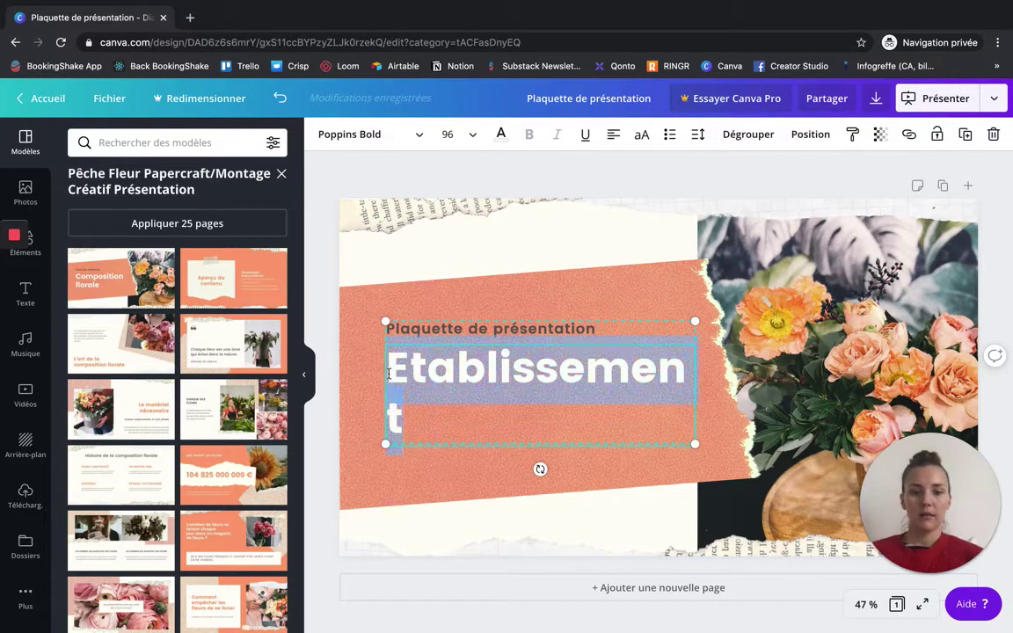
{"action": "left_click", "coordinate": [453, 131]}
{"action": "type", "text": "94"}
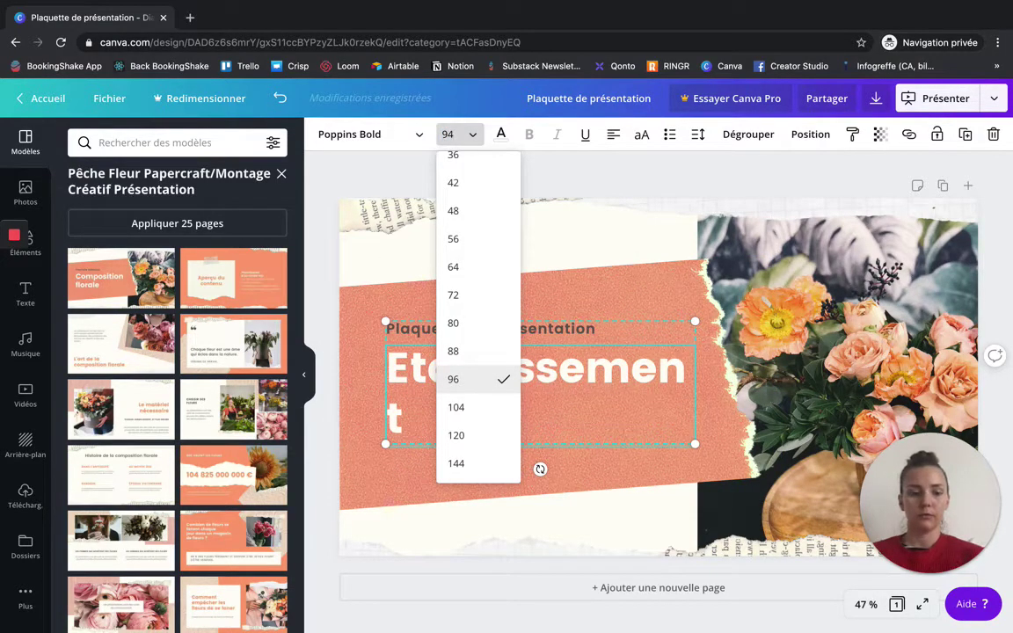
{"action": "key", "text": "Return"}
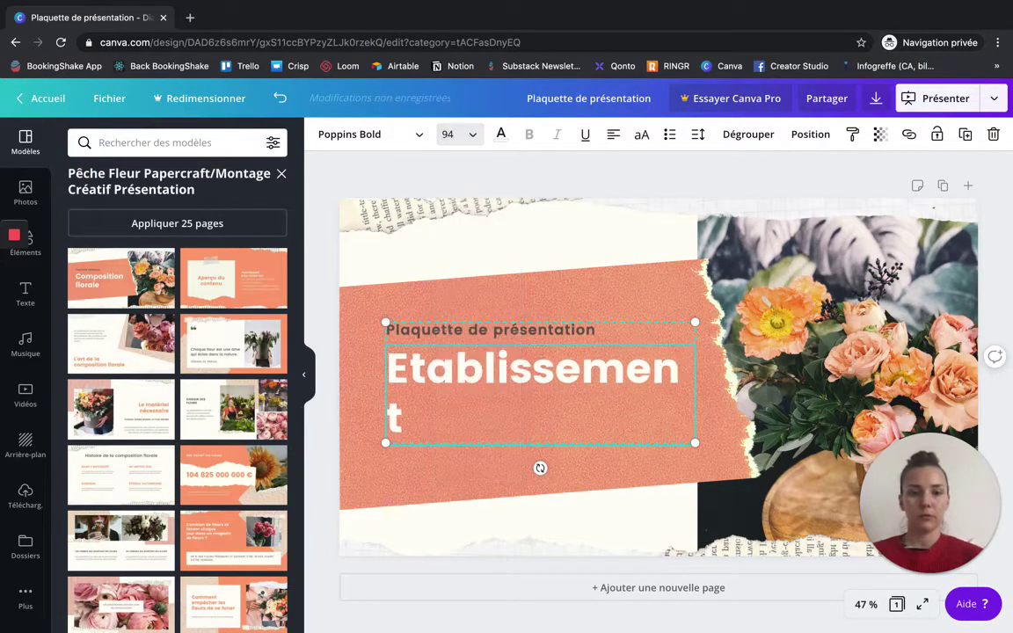
{"action": "left_click", "coordinate": [457, 134]}
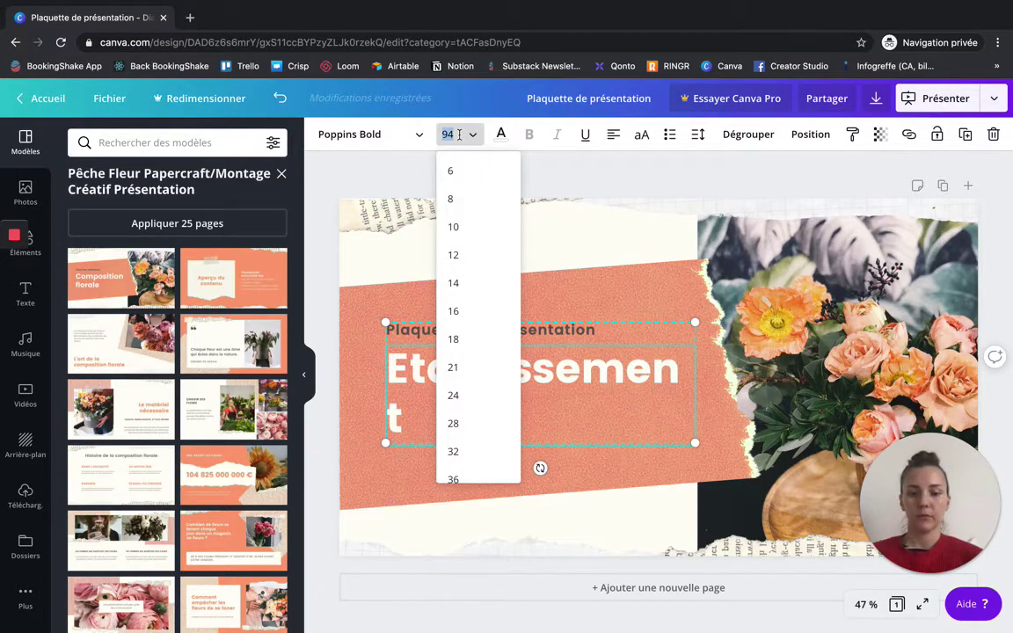
{"action": "type", "text": "90"}
{"action": "key", "text": "Return"}
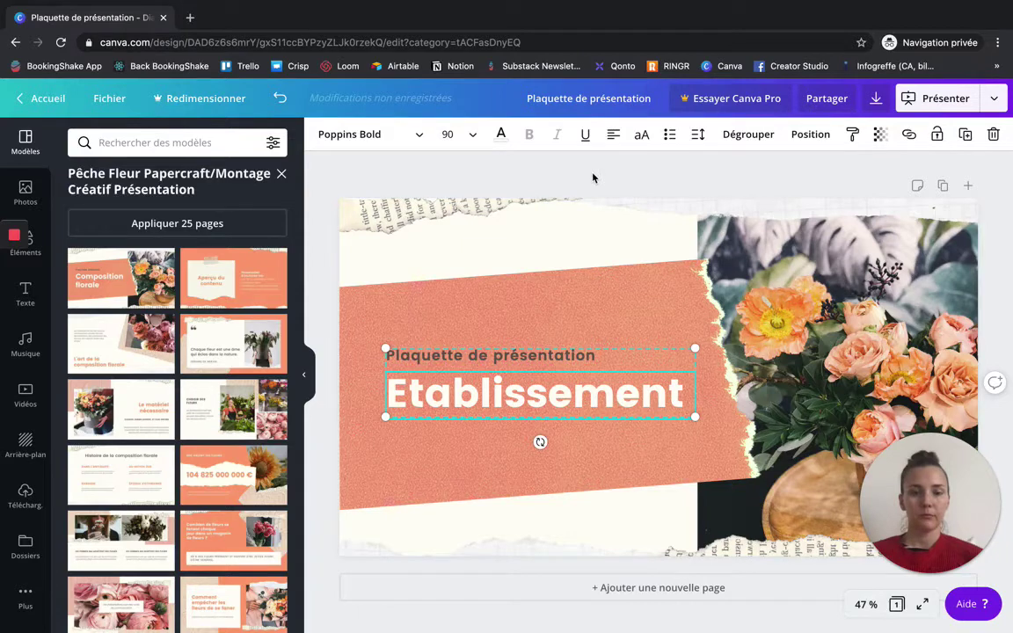
- Try the coffee-cups photo, then the pink ice cream scoop photo, in the cover's image frame
{"action": "left_click", "coordinate": [593, 179]}
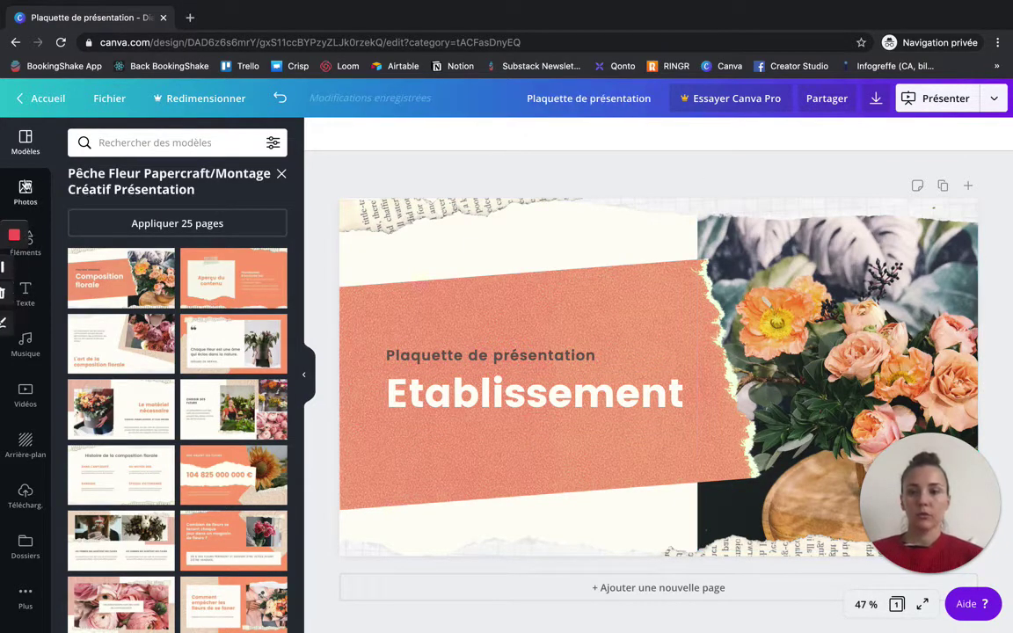
{"action": "left_click", "coordinate": [24, 497]}
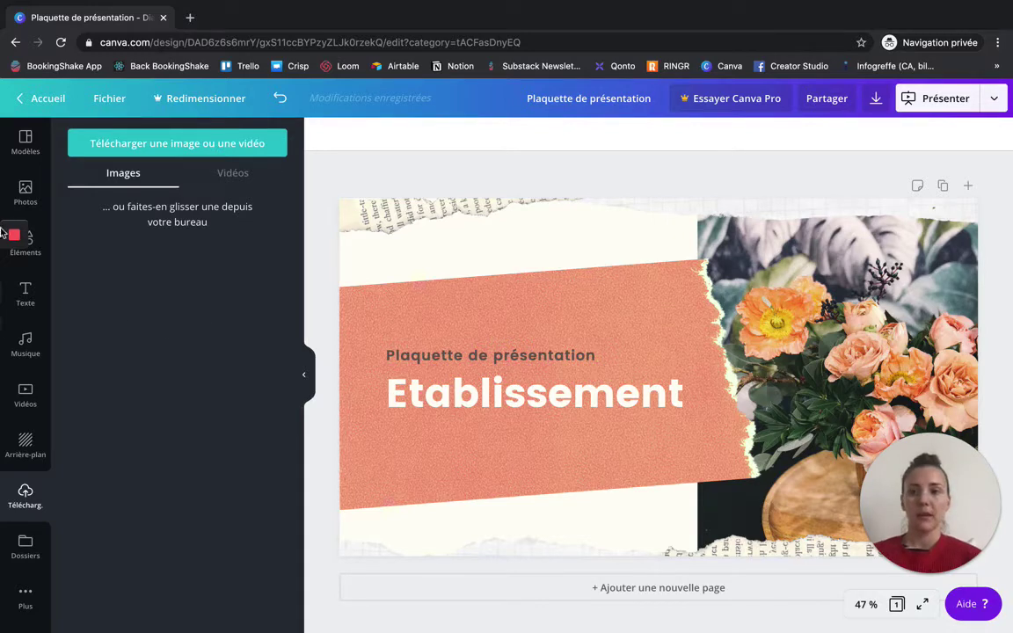
{"action": "left_click", "coordinate": [31, 191]}
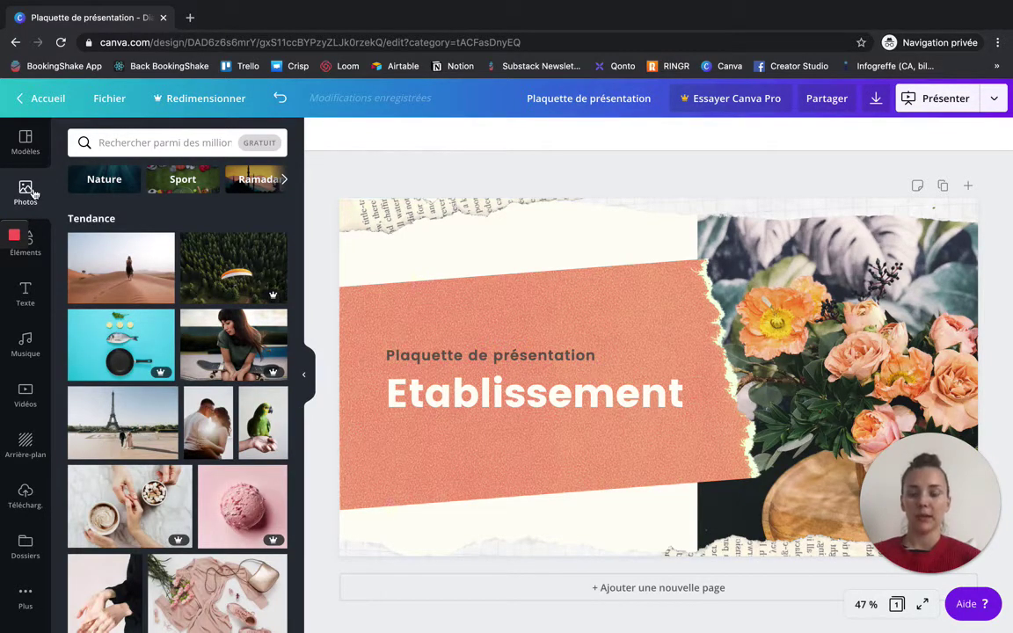
{"action": "mouse_move", "coordinate": [150, 378]}
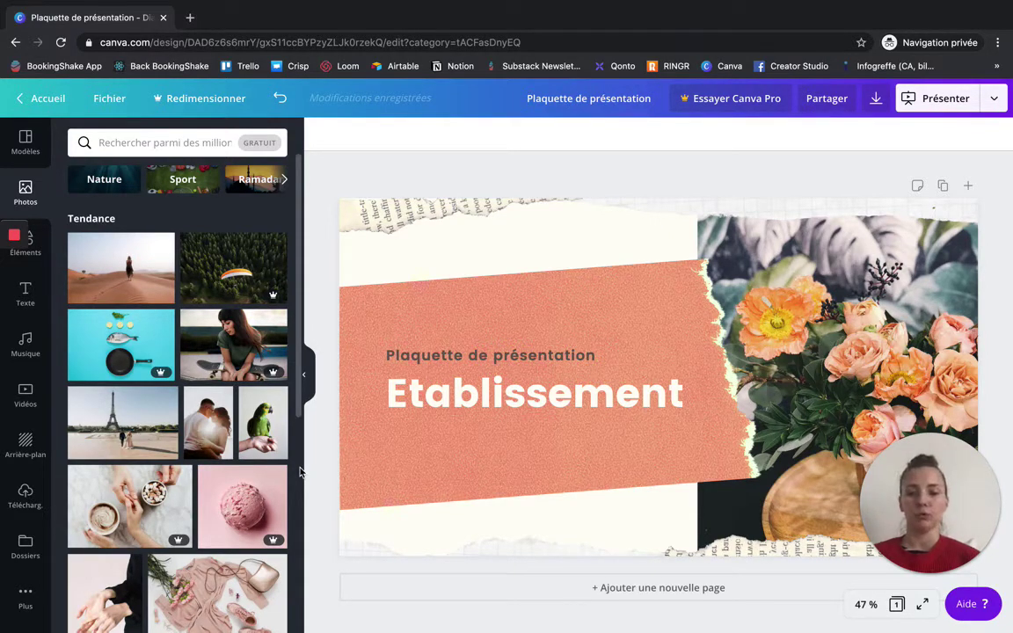
{"action": "scroll", "coordinate": [299, 472], "scroll_direction": "down", "scroll_amount": 3}
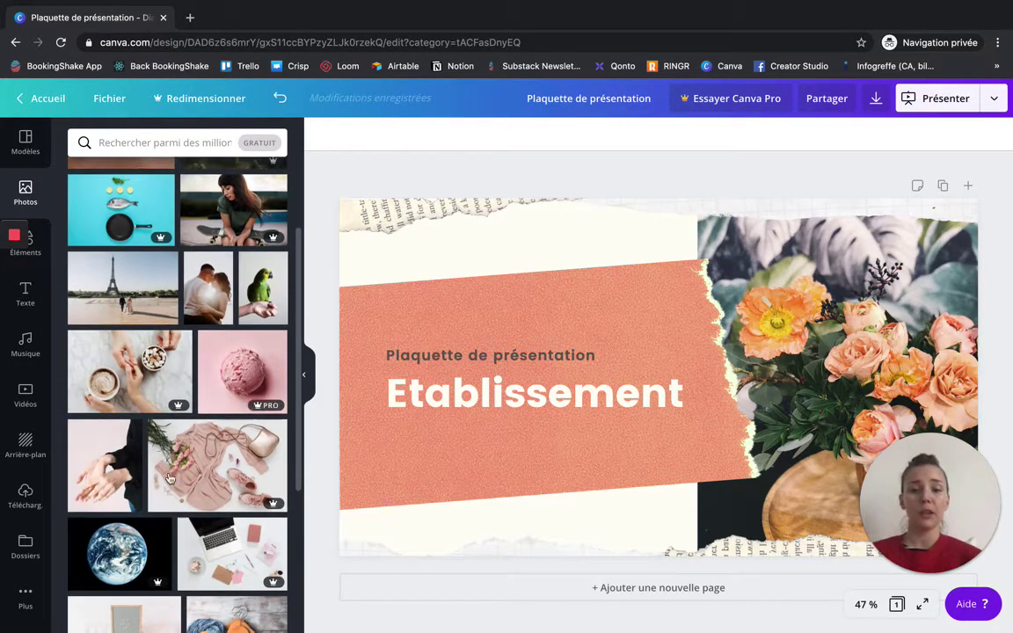
{"action": "scroll", "coordinate": [141, 440], "scroll_direction": "up", "scroll_amount": 3}
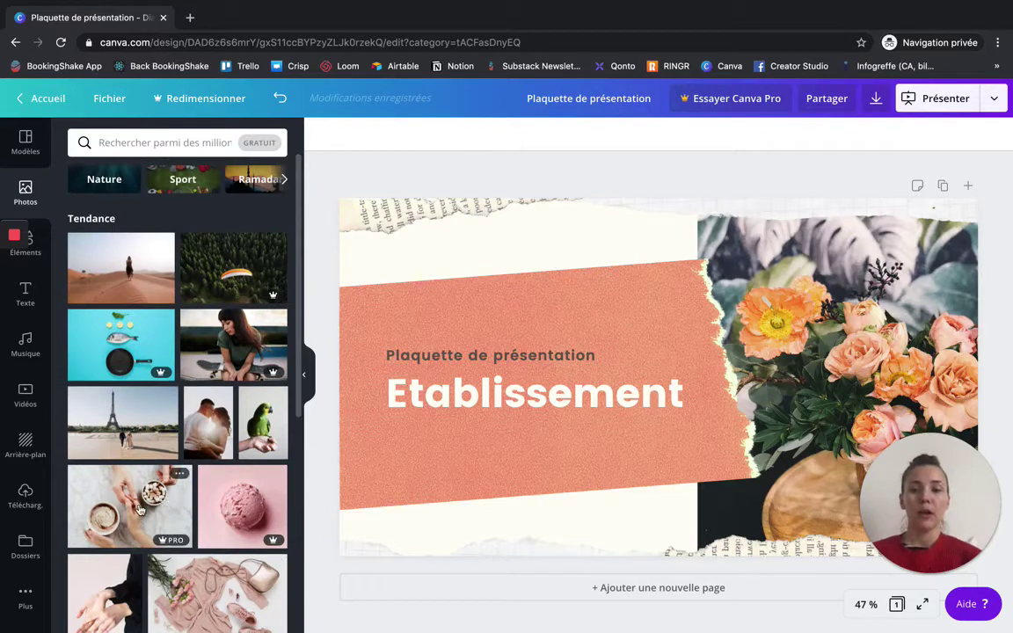
{"action": "left_click_drag", "start_coordinate": [139, 510], "coordinate": [763, 303]}
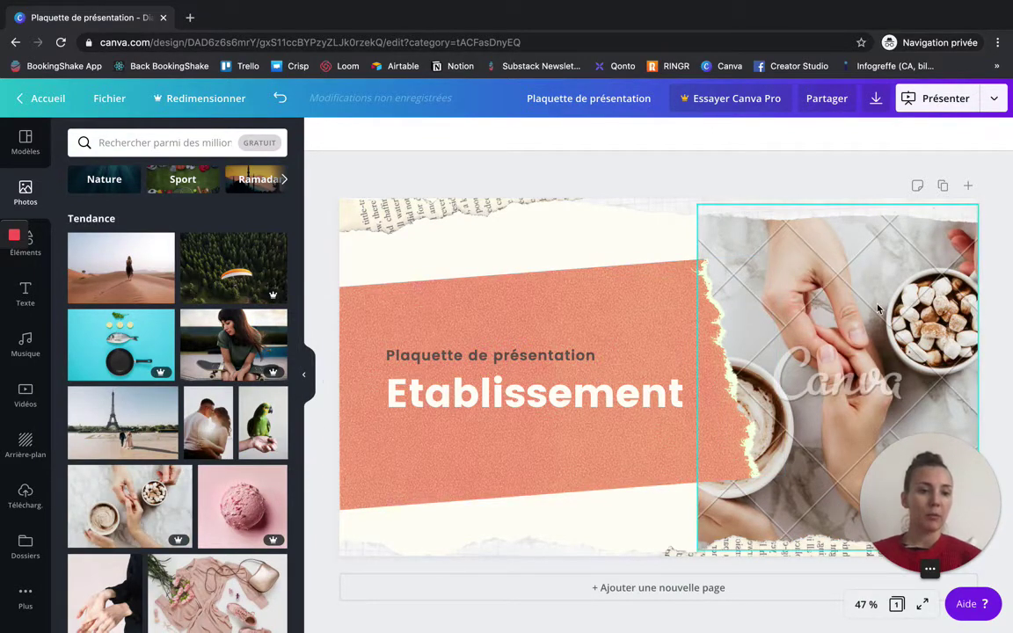
{"action": "left_click_drag", "start_coordinate": [239, 499], "coordinate": [777, 293]}
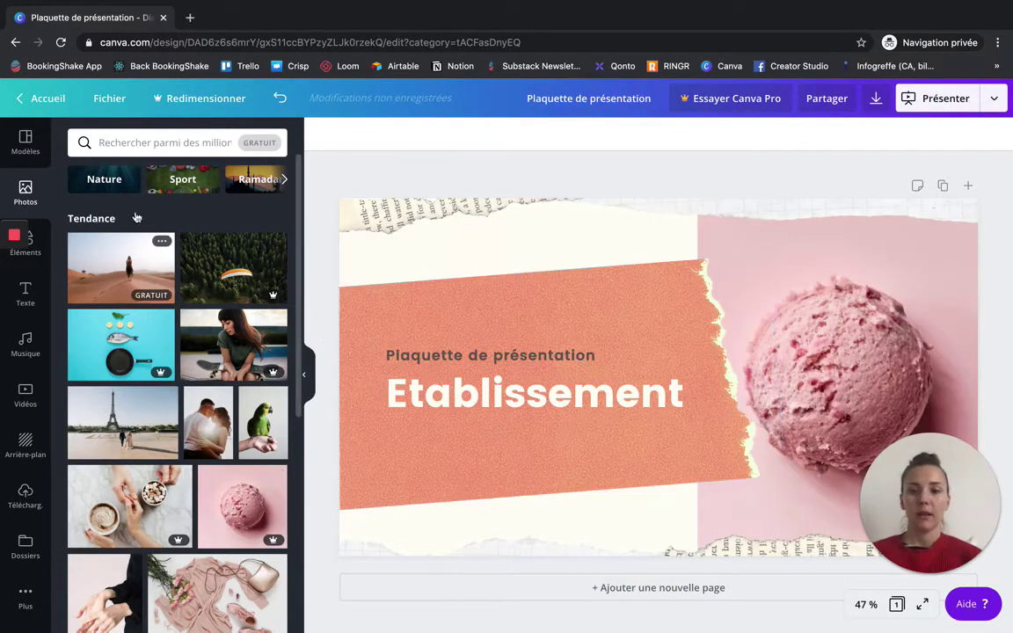
- Search the photo library for "restaurant" and replace the cover's image with the photo of restaurant tables set with paper placemats
{"action": "left_click", "coordinate": [129, 142]}
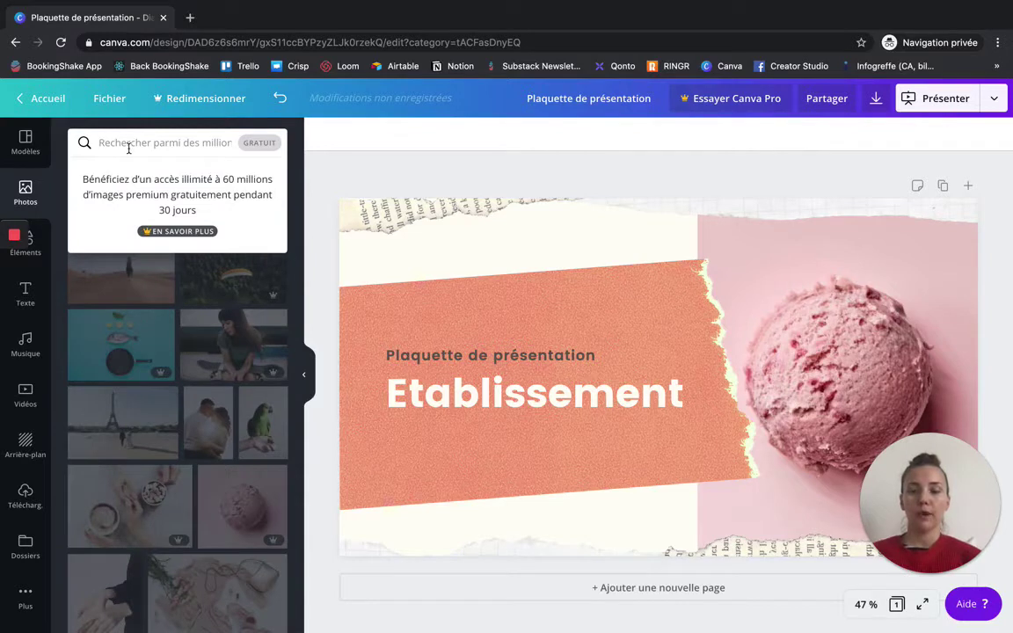
{"action": "type", "text": "restaurant"}
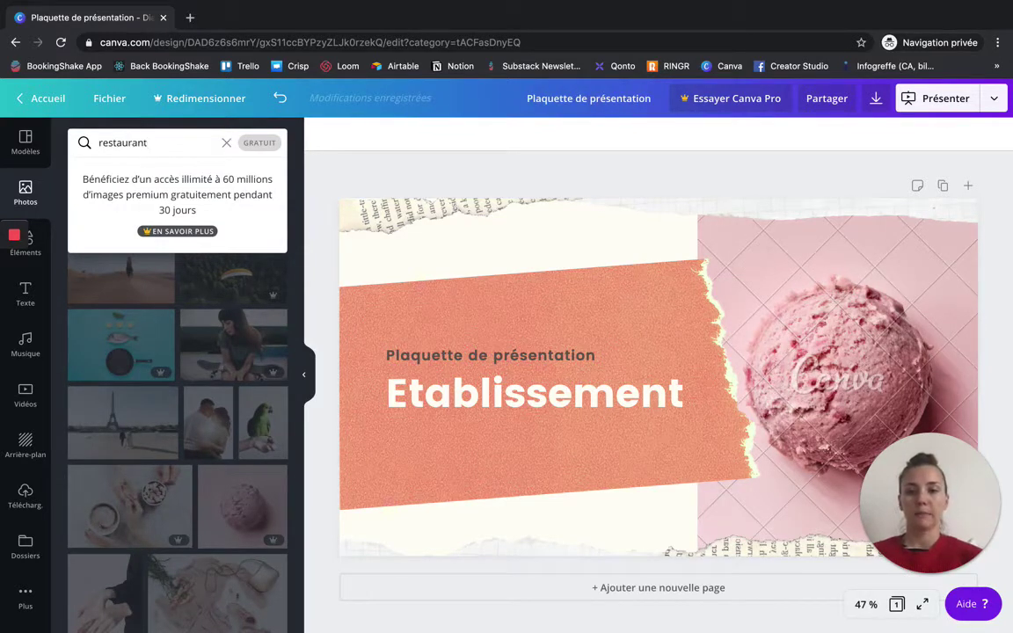
{"action": "key", "text": "Return"}
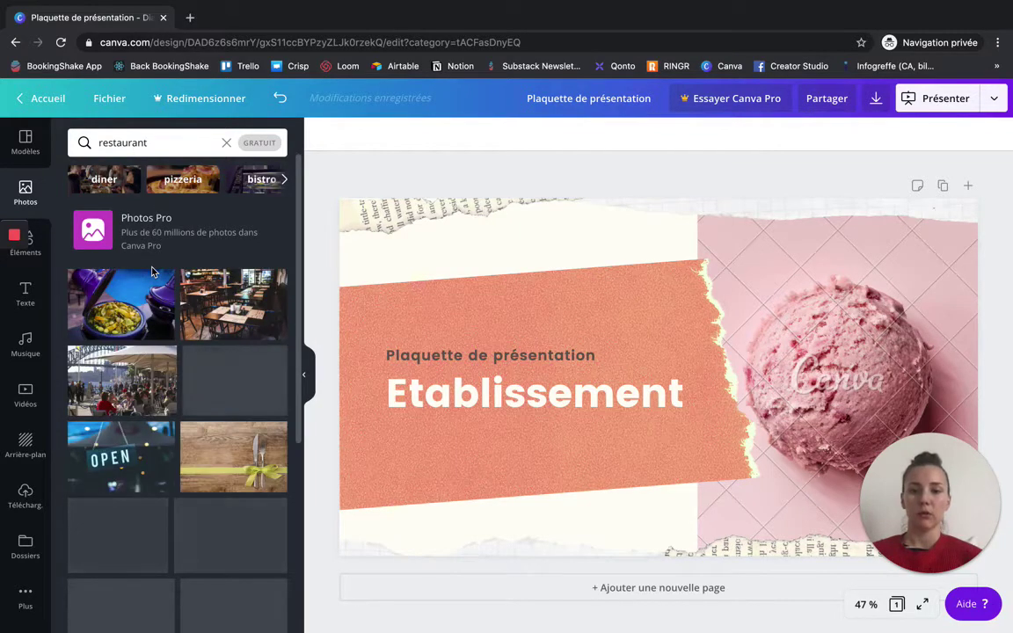
{"action": "left_click_drag", "start_coordinate": [234, 302], "coordinate": [849, 332]}
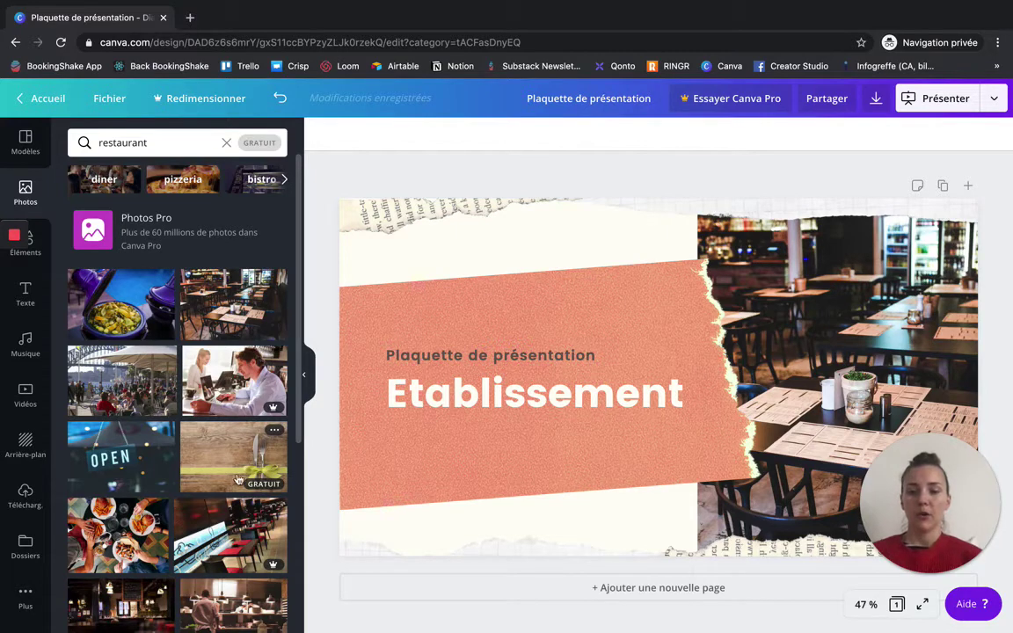
- Browse the other restaurant photos and the remaining pages of the floral template
{"action": "scroll", "coordinate": [253, 457], "scroll_direction": "down", "scroll_amount": 1}
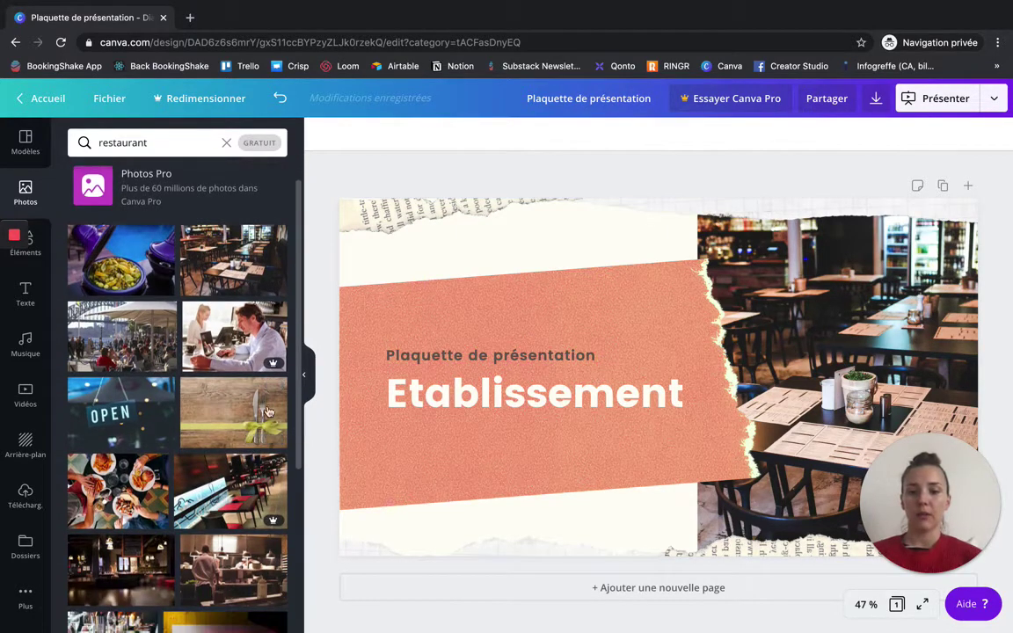
{"action": "scroll", "coordinate": [239, 446], "scroll_direction": "down", "scroll_amount": 2}
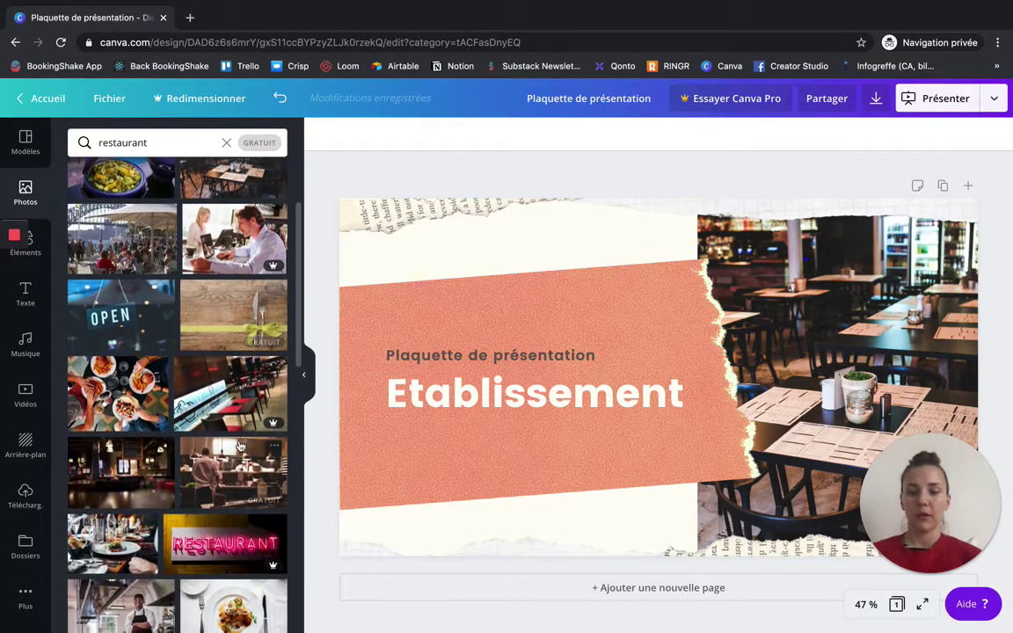
{"action": "scroll", "coordinate": [239, 446], "scroll_direction": "down", "scroll_amount": 1}
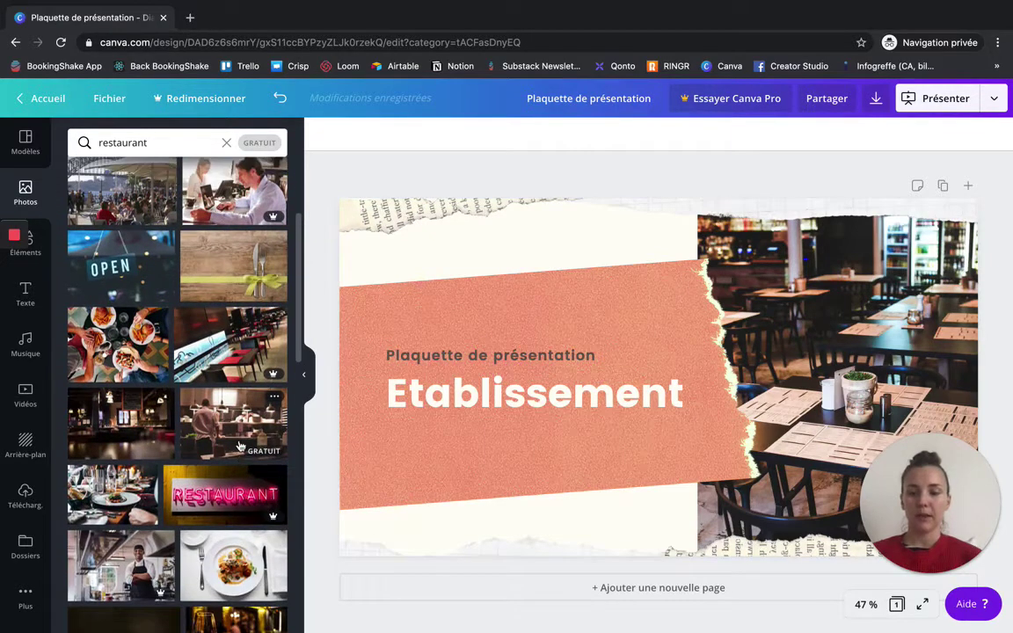
{"action": "scroll", "coordinate": [240, 445], "scroll_direction": "up", "scroll_amount": 4}
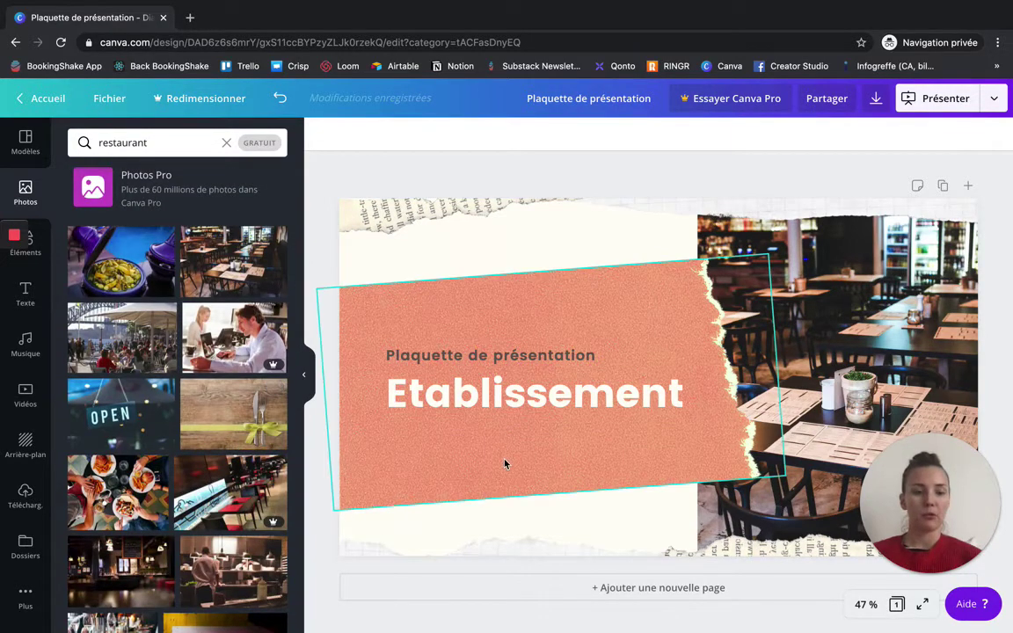
{"action": "mouse_move", "coordinate": [13, 277]}
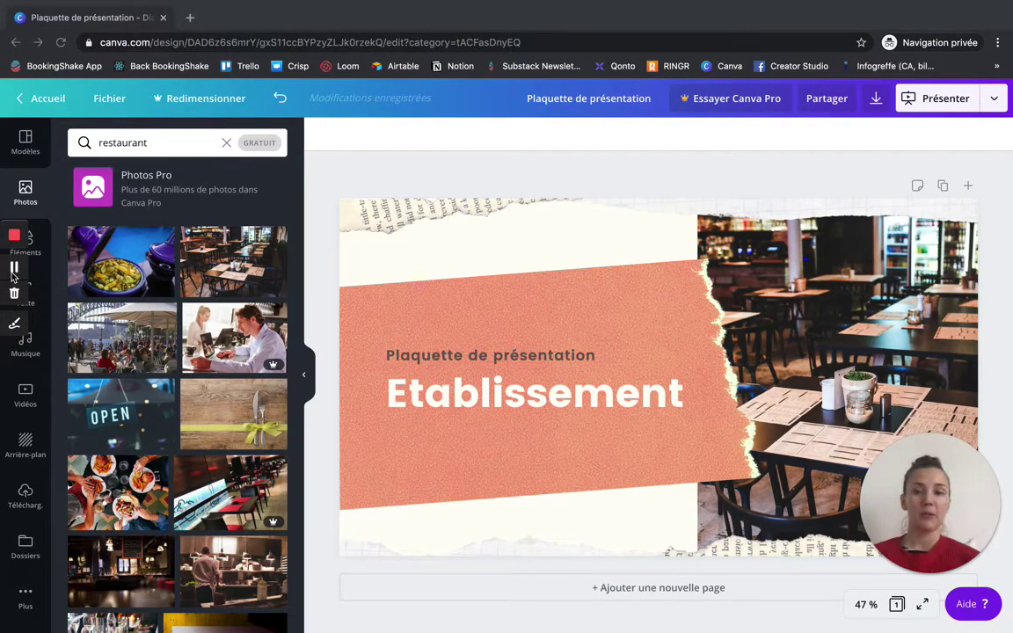
{"action": "left_click", "coordinate": [24, 149]}
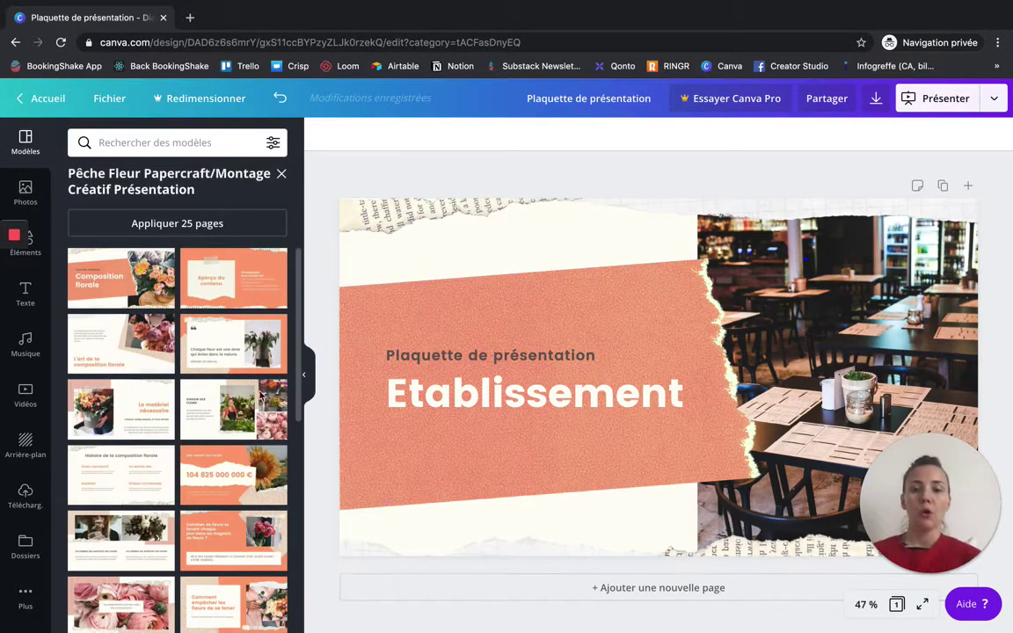
{"action": "scroll", "coordinate": [225, 614], "scroll_direction": "down", "scroll_amount": 2}
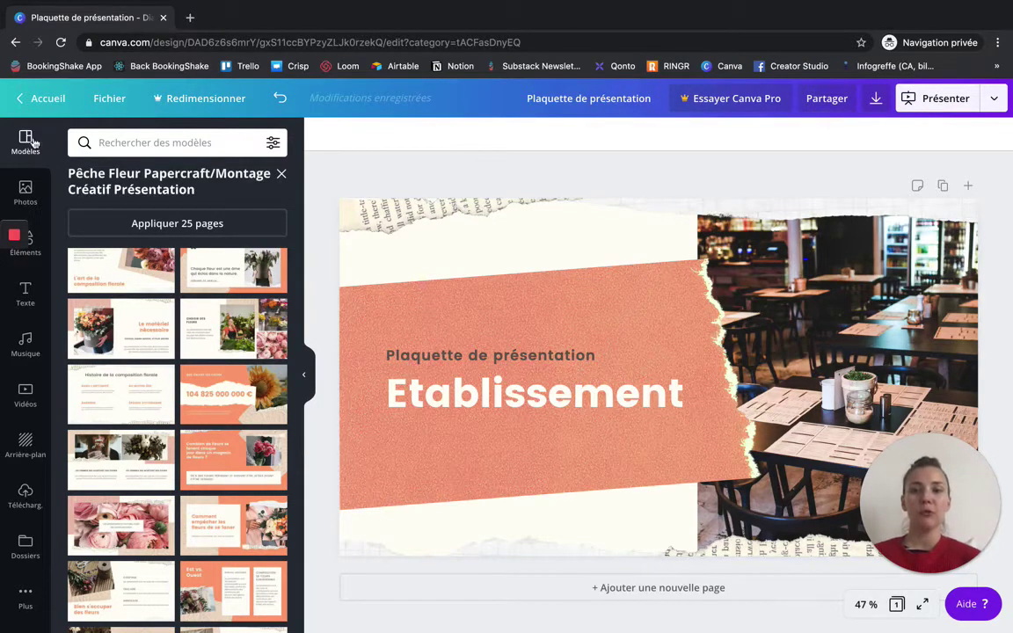
- Limit the photo results to free images and narrow the search to café, then cappuccino
{"action": "left_click", "coordinate": [27, 181]}
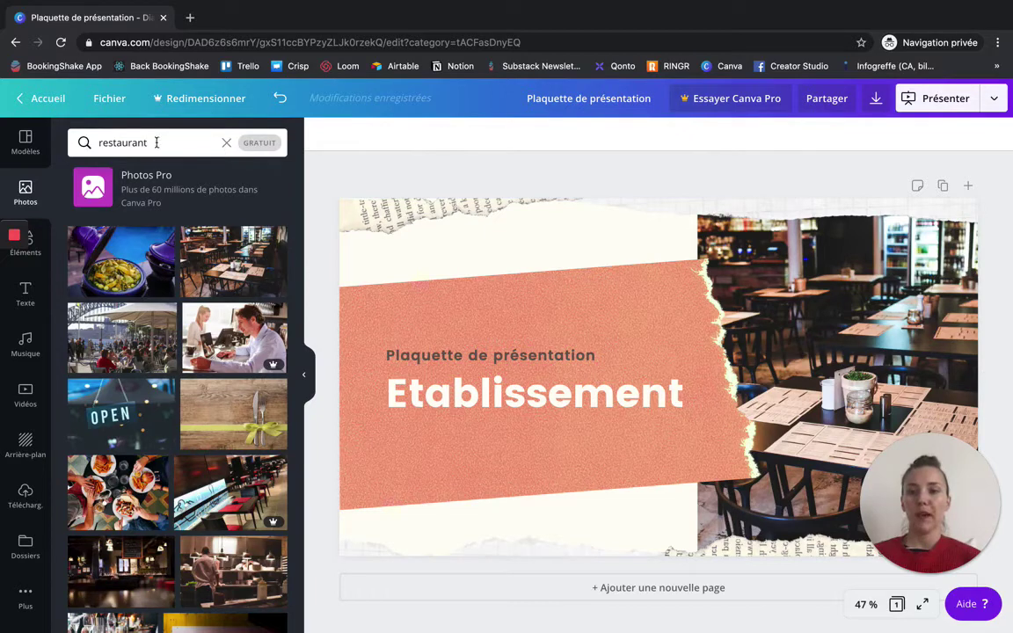
{"action": "left_click", "coordinate": [269, 148]}
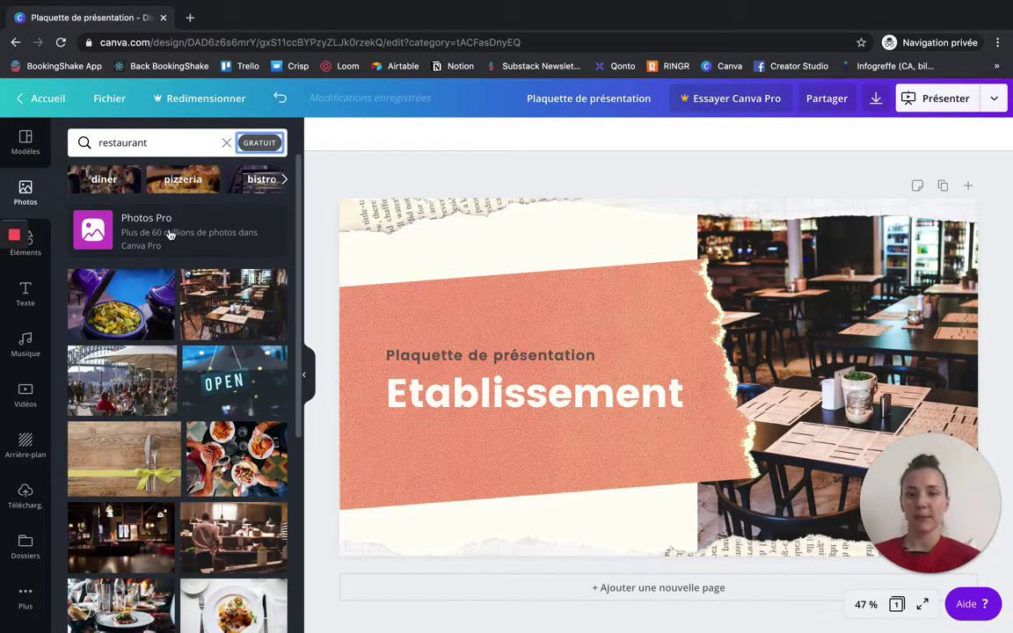
{"action": "left_click", "coordinate": [284, 179]}
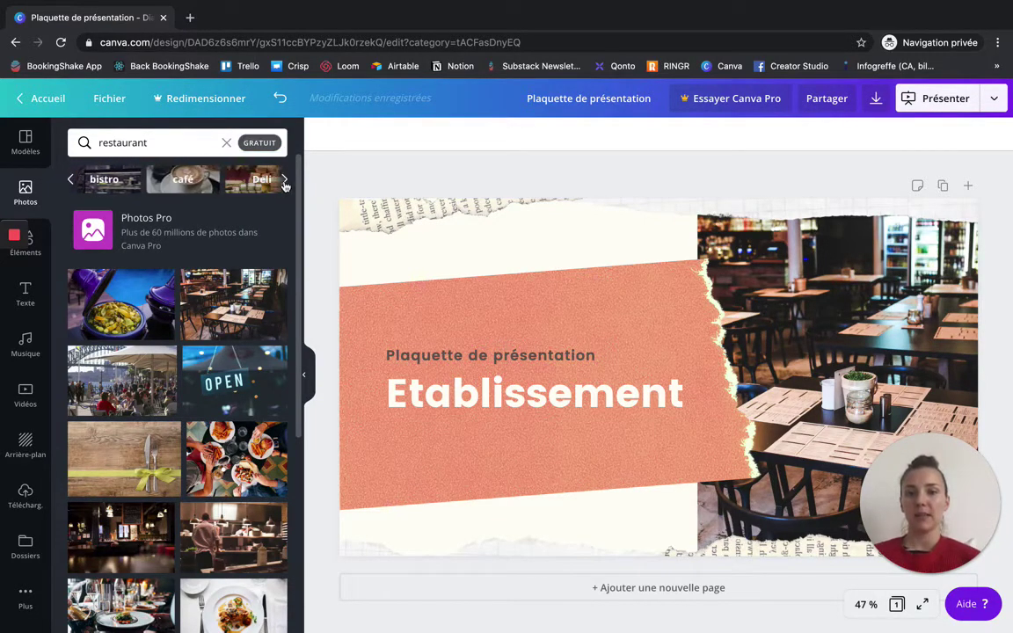
{"action": "left_click", "coordinate": [187, 178]}
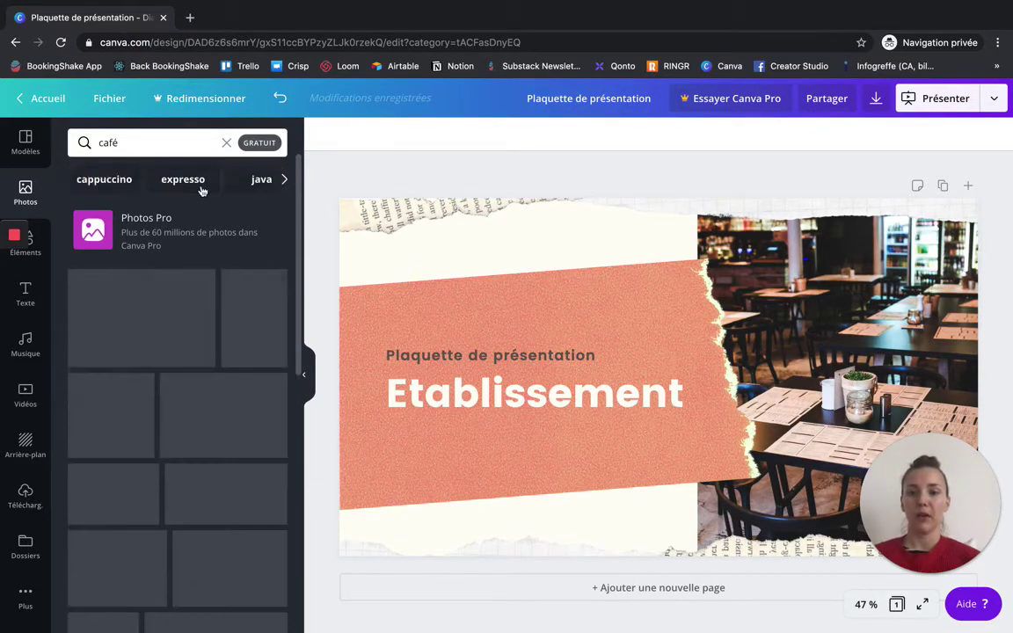
{"action": "left_click", "coordinate": [104, 181]}
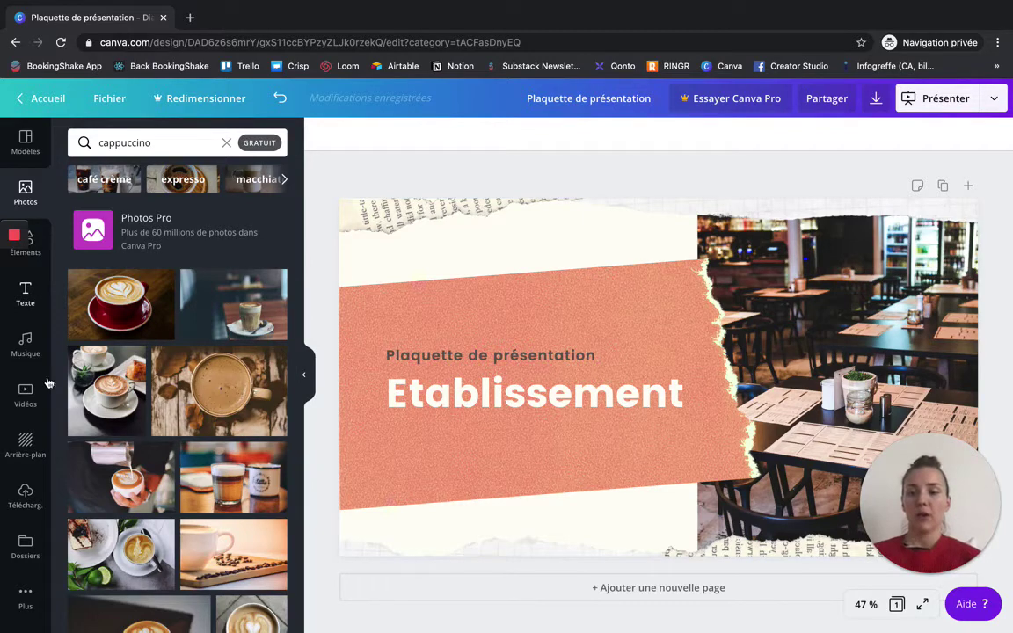
- Add a second page and fill it with a three-cell grid: one tall cell beside two stacked cells
{"action": "left_click", "coordinate": [29, 498]}
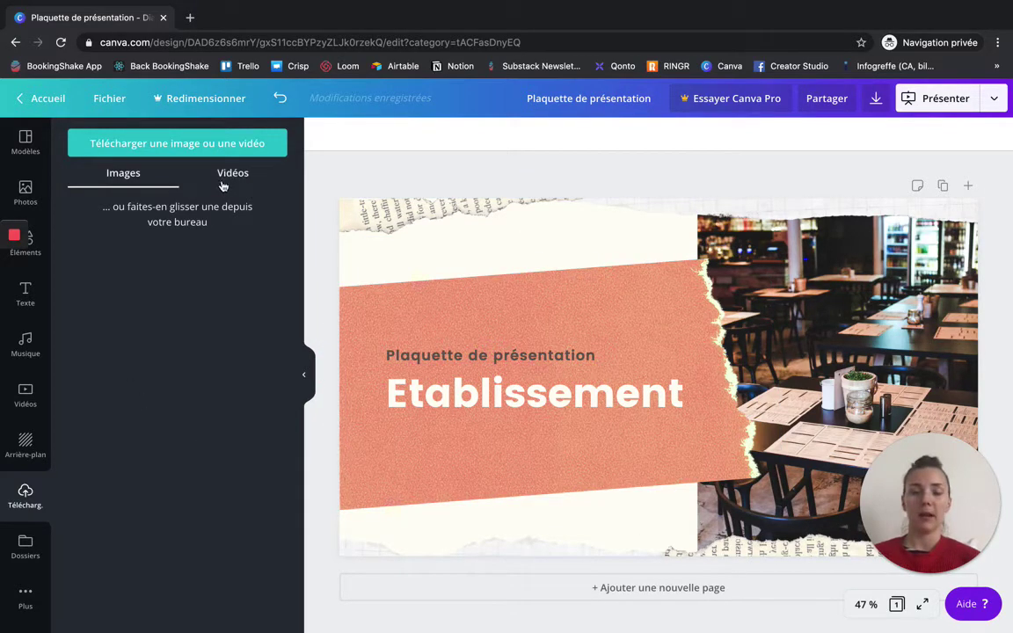
{"action": "left_click", "coordinate": [34, 255]}
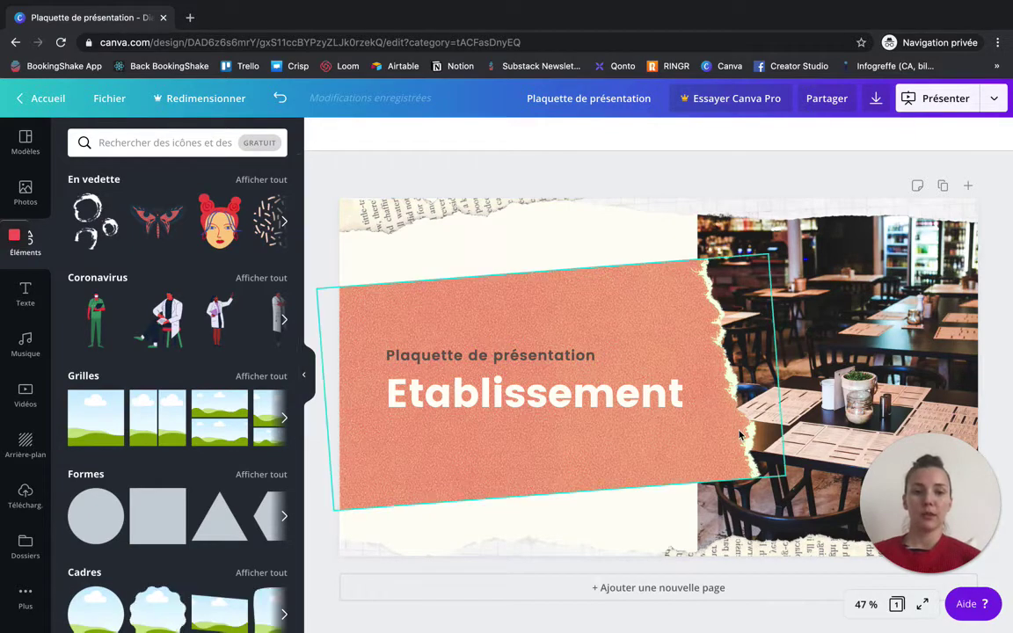
{"action": "left_click", "coordinate": [649, 589]}
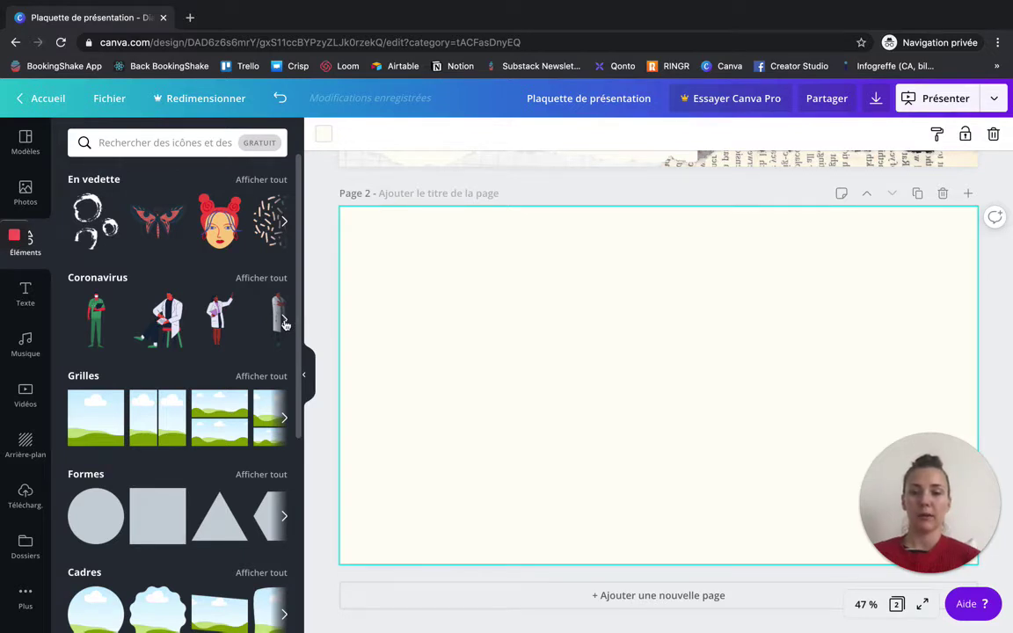
{"action": "scroll", "coordinate": [210, 362], "scroll_direction": "down", "scroll_amount": 2}
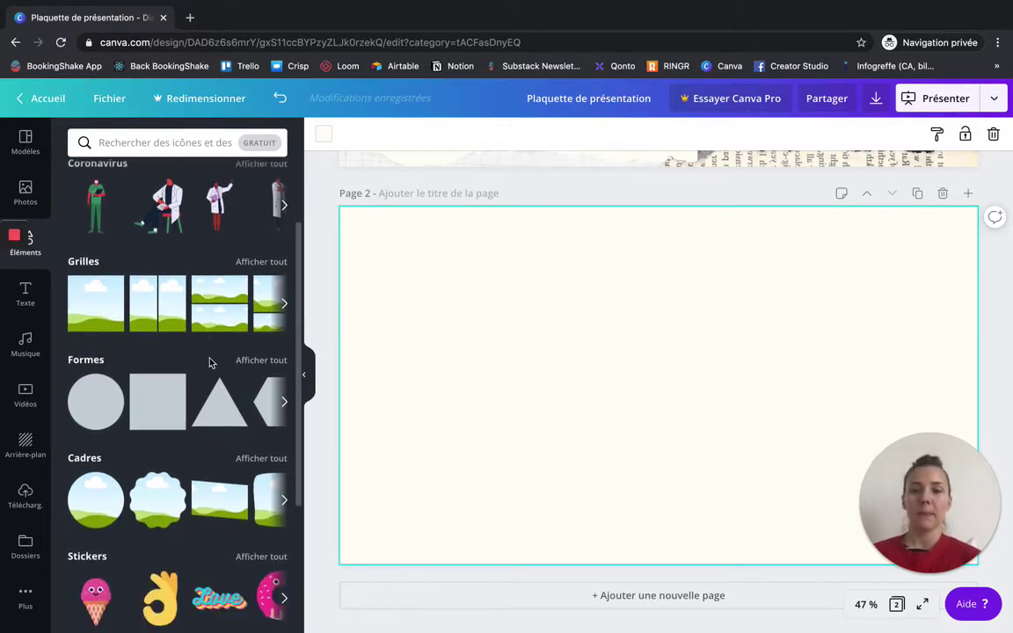
{"action": "left_click", "coordinate": [285, 305]}
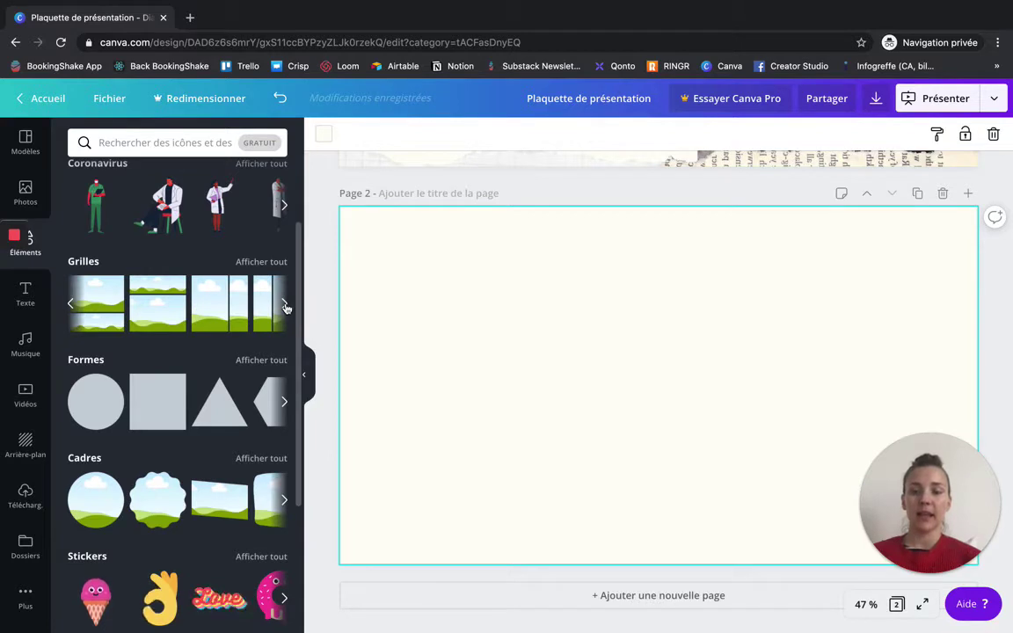
{"action": "left_click", "coordinate": [285, 305]}
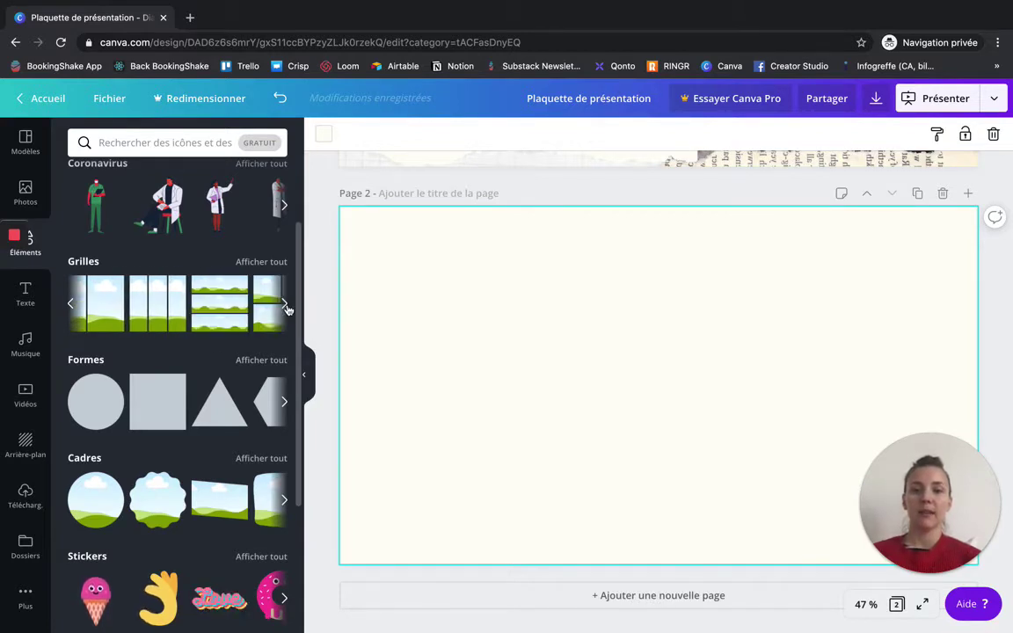
{"action": "left_click", "coordinate": [285, 305]}
{"action": "left_click", "coordinate": [285, 305]}
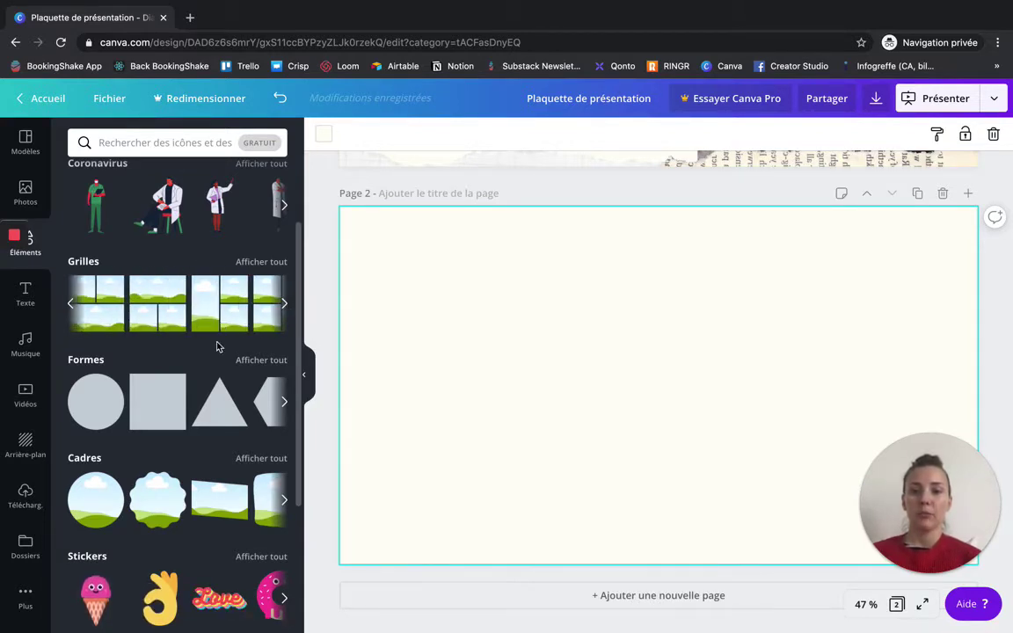
{"action": "left_click", "coordinate": [220, 325]}
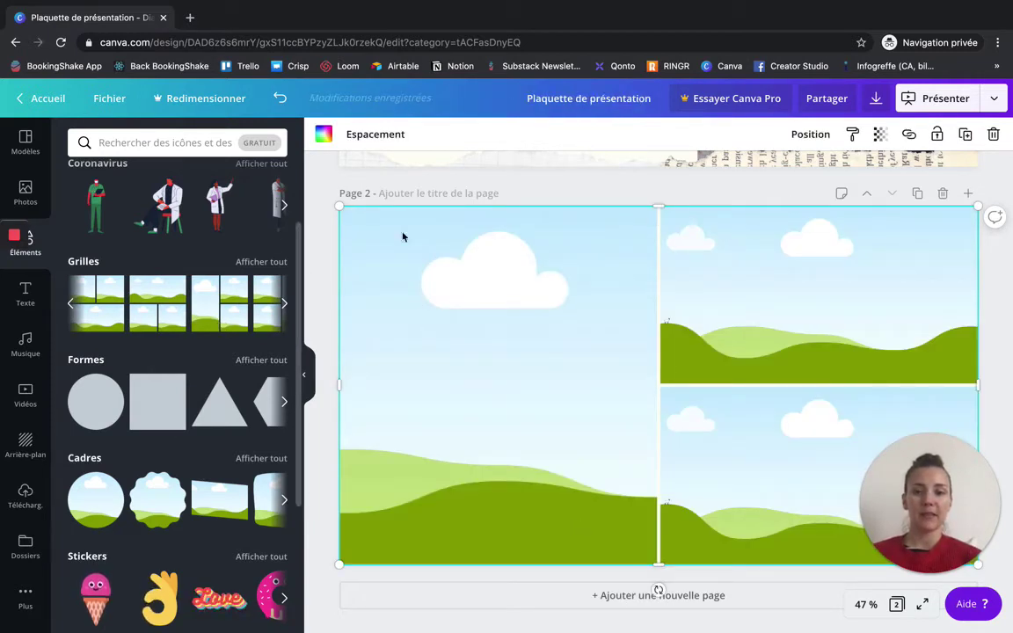
- Fill page 2's grid with cappuccino photos: red cup in the tall cell, white cup in the upper cell, layered coffee glass in the lower
{"action": "left_click", "coordinate": [25, 198]}
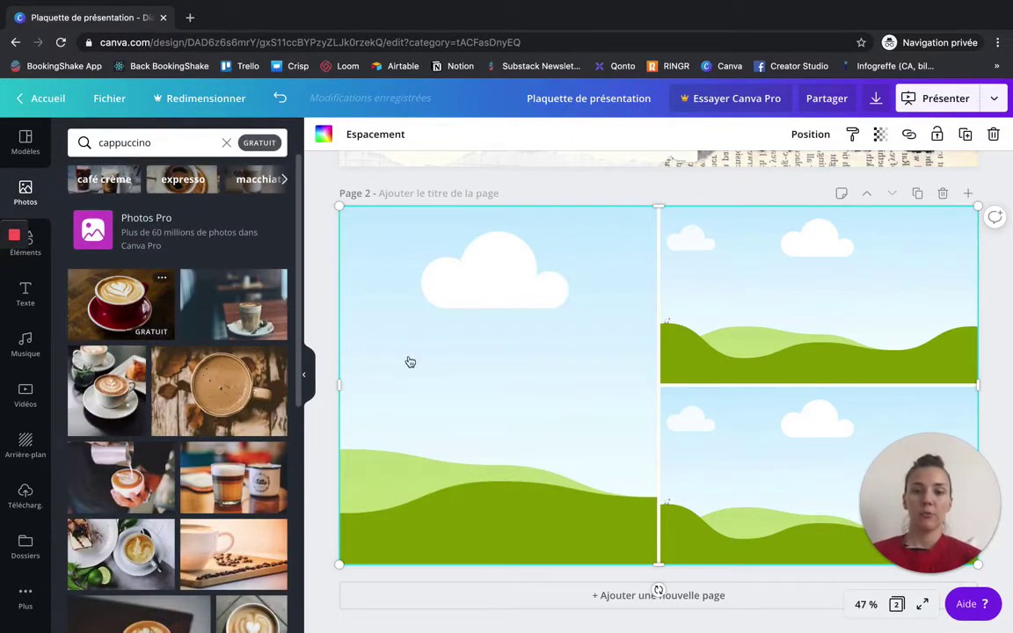
{"action": "left_click_drag", "start_coordinate": [410, 361], "coordinate": [406, 359]}
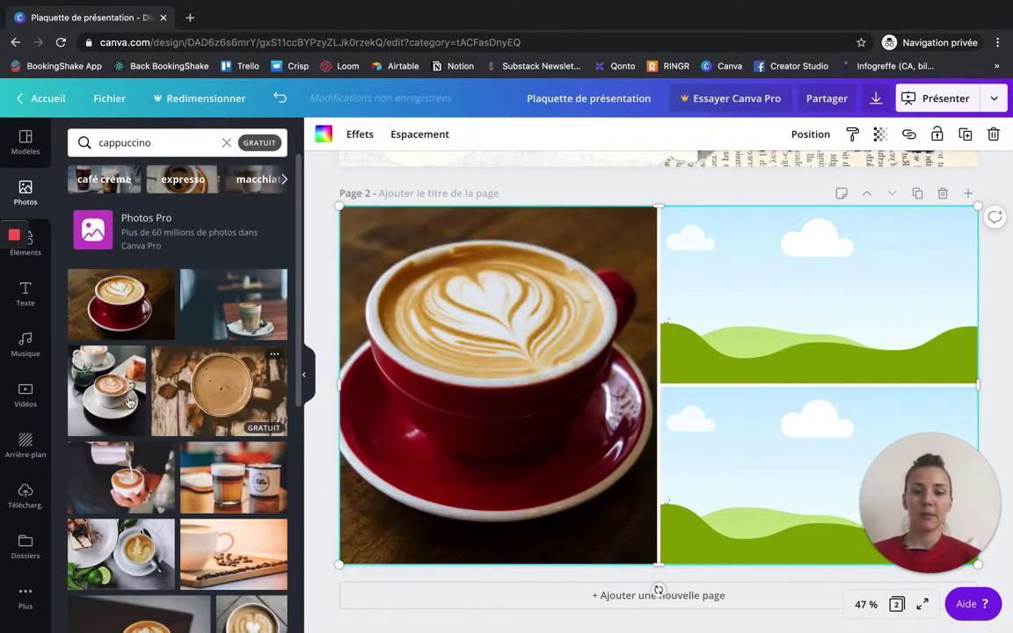
{"action": "left_click_drag", "start_coordinate": [108, 368], "coordinate": [769, 310]}
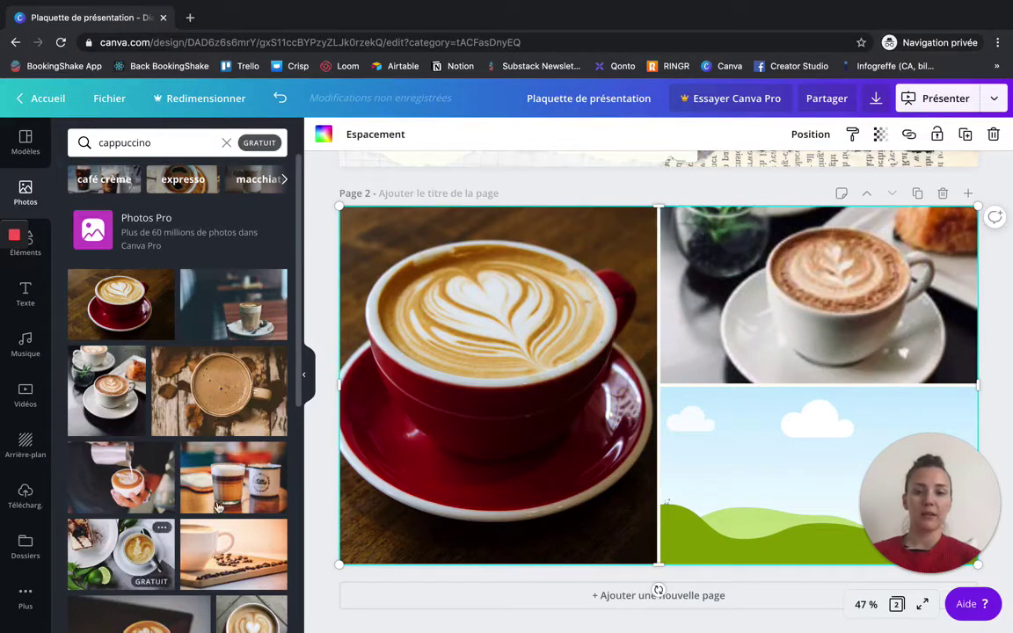
{"action": "left_click_drag", "start_coordinate": [219, 508], "coordinate": [722, 484]}
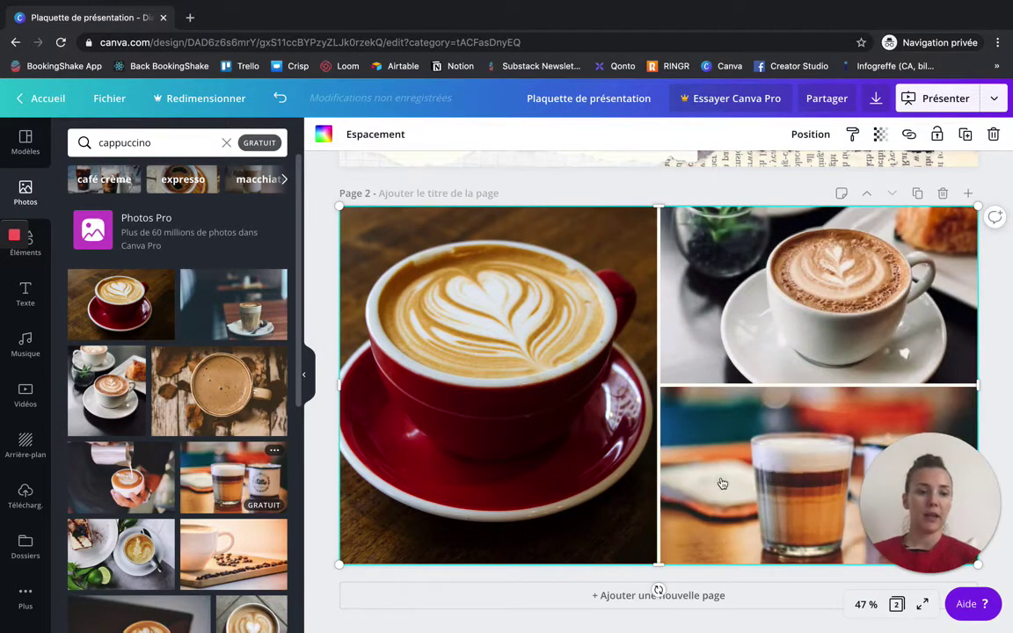
- Add a circle shape to page 2, shrink it and place it over the gap between the red cup and white cup photos
{"action": "left_click", "coordinate": [38, 245]}
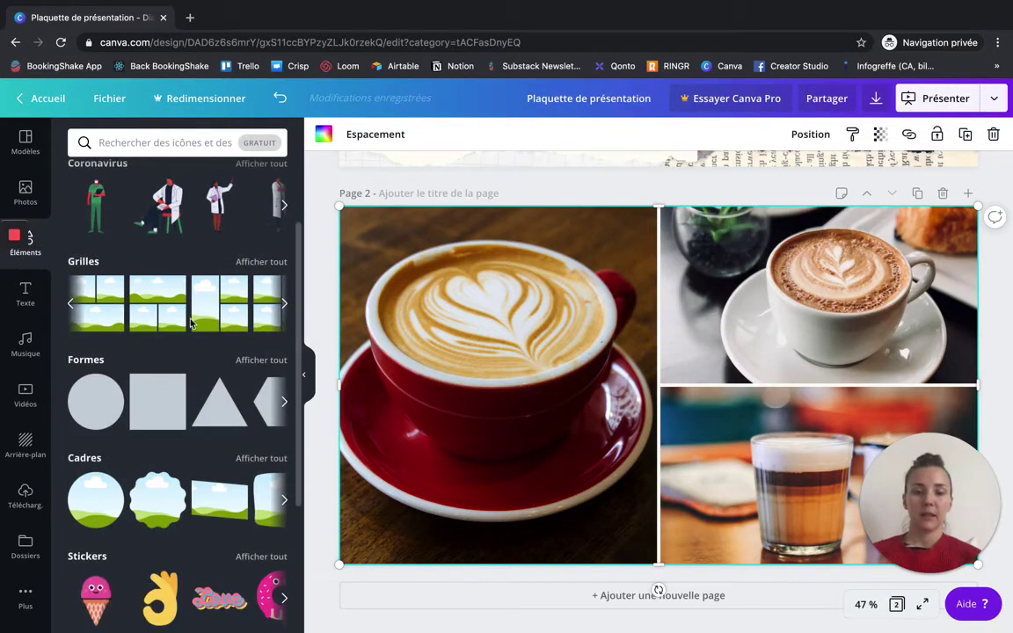
{"action": "scroll", "coordinate": [189, 321], "scroll_direction": "down", "scroll_amount": 1}
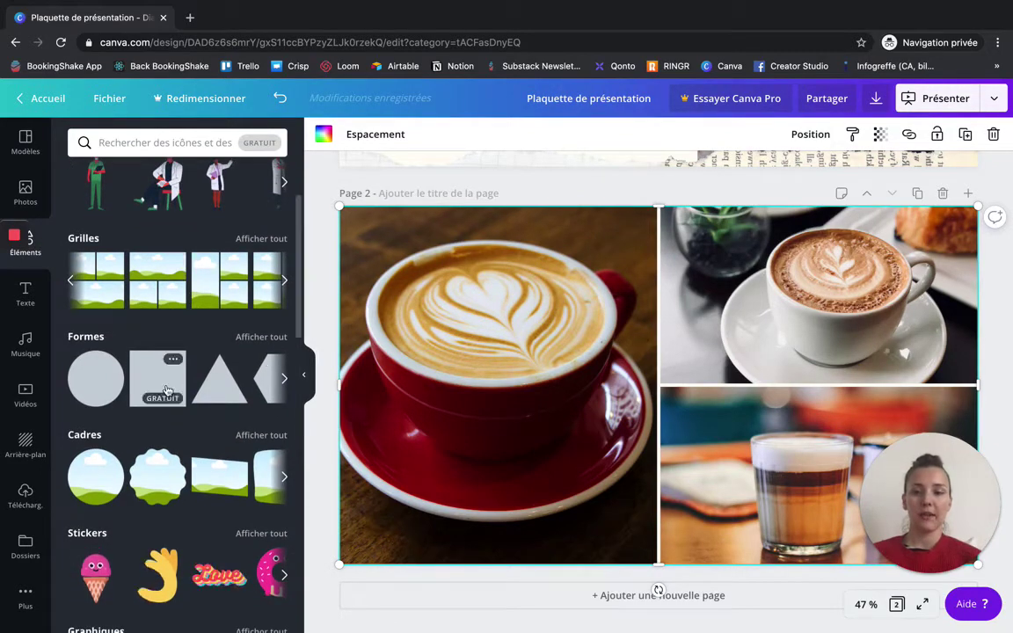
{"action": "scroll", "coordinate": [163, 378], "scroll_direction": "down", "scroll_amount": 2}
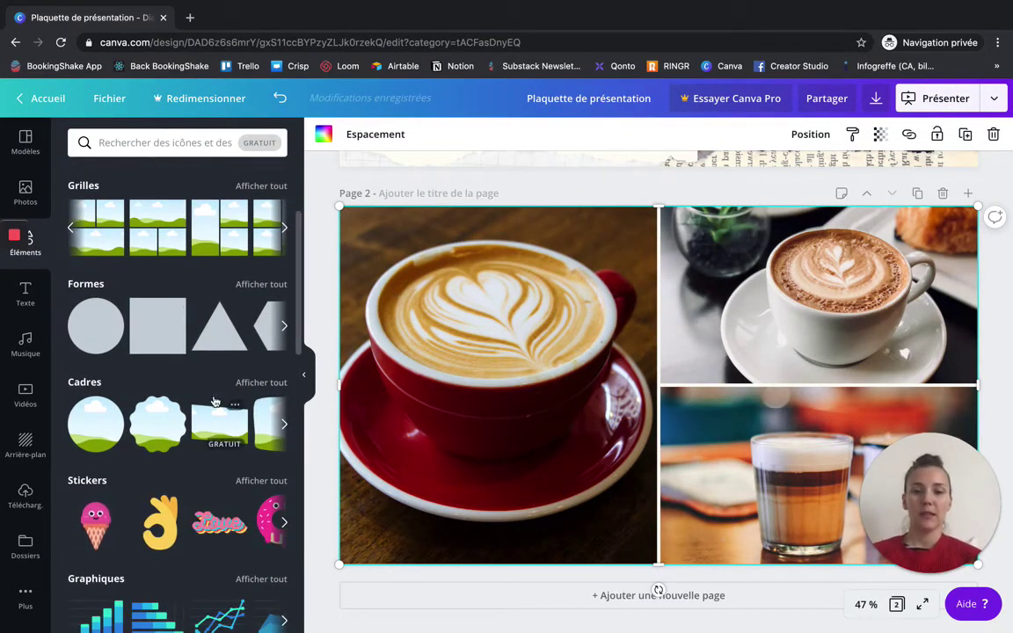
{"action": "scroll", "coordinate": [89, 378], "scroll_direction": "up", "scroll_amount": 2}
{"action": "left_click", "coordinate": [90, 379]}
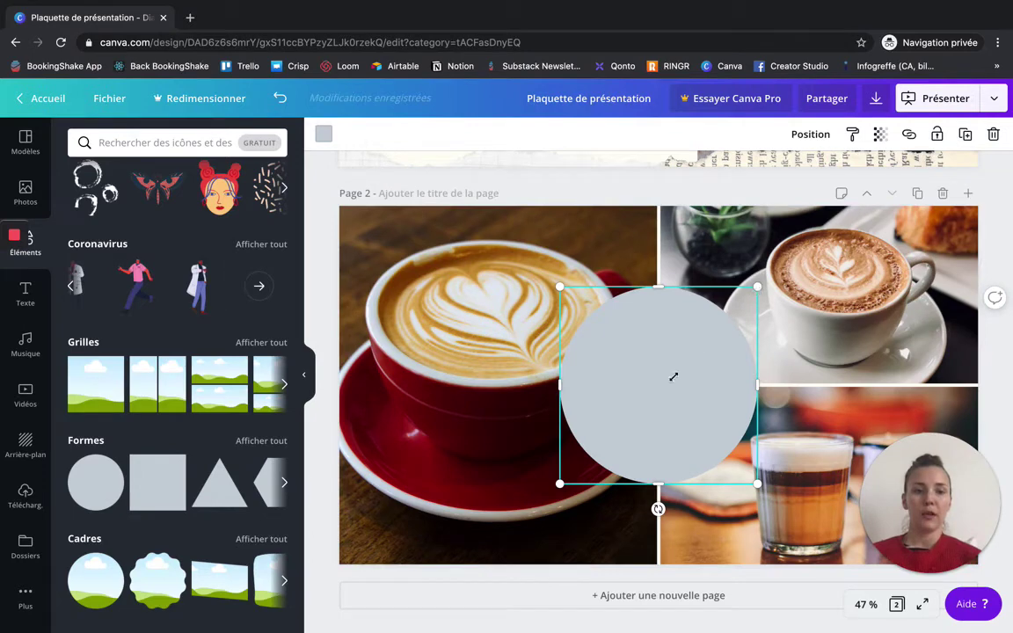
{"action": "left_click_drag", "start_coordinate": [673, 377], "coordinate": [668, 376]}
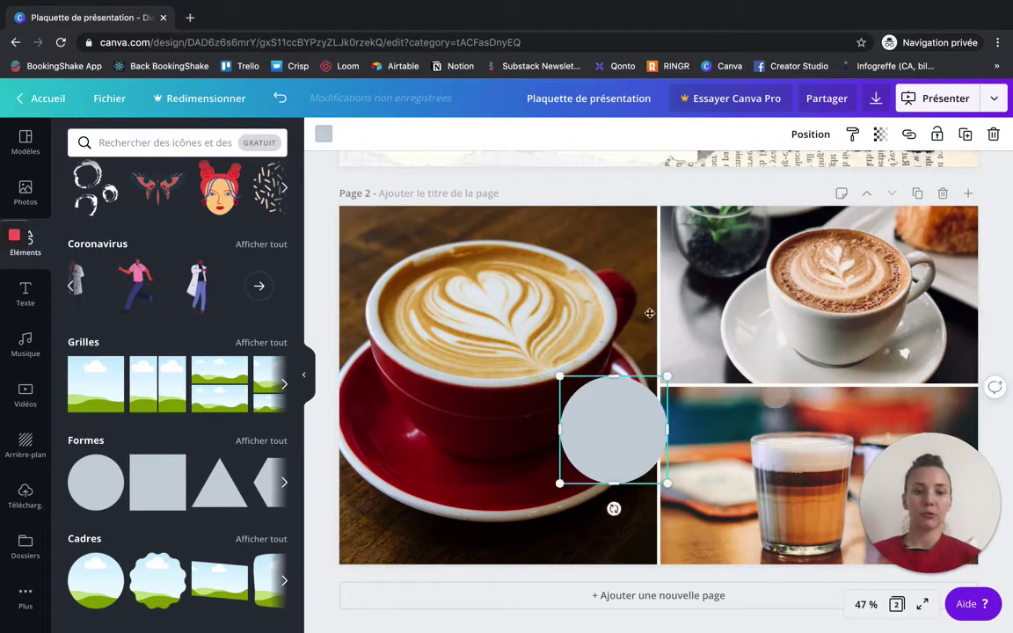
{"action": "left_click_drag", "start_coordinate": [630, 429], "coordinate": [678, 248]}
{"action": "mouse_move", "coordinate": [670, 290]}
{"action": "left_mouse_down"}
{"action": "mouse_move", "coordinate": [686, 403]}
{"action": "mouse_move", "coordinate": [669, 237]}
{"action": "mouse_move", "coordinate": [679, 274]}
{"action": "left_mouse_up"}
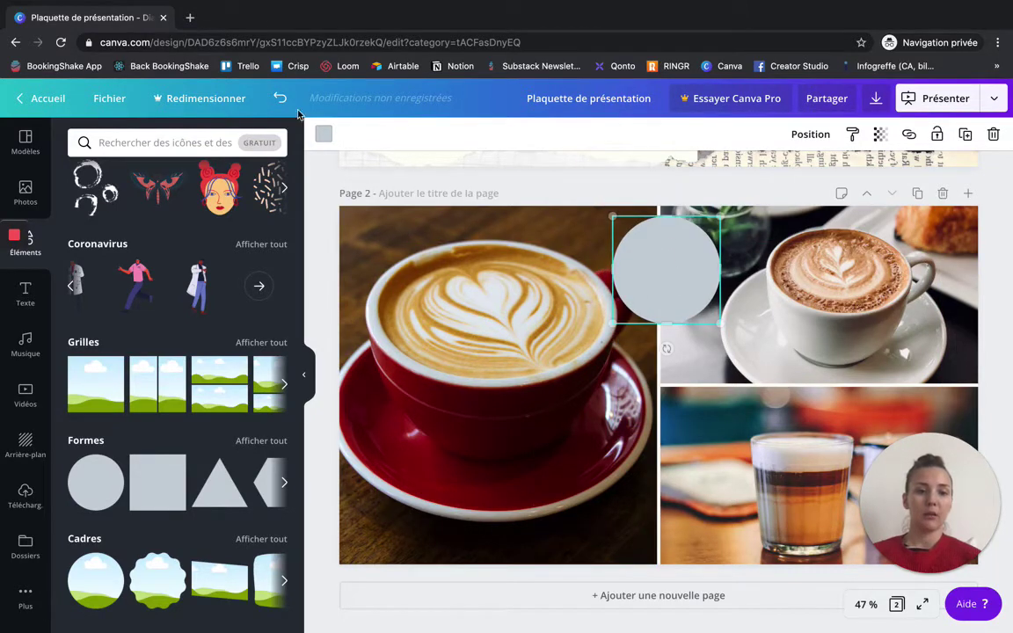
- Recolour the circle with the brightest dark red from the red cup photo's palette, and delete the circle
{"action": "left_click", "coordinate": [324, 135]}
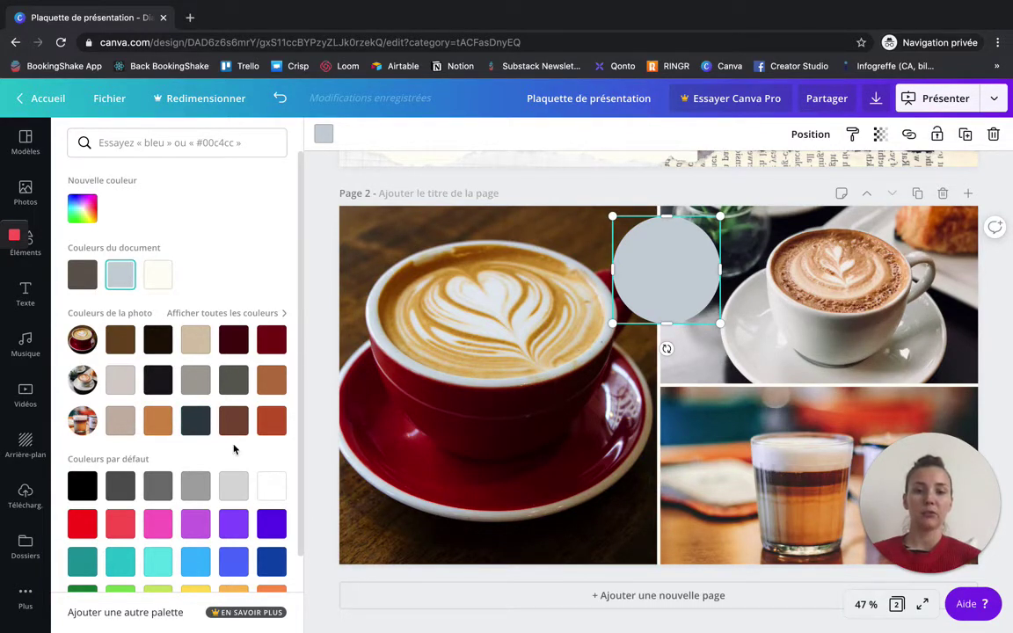
{"action": "left_click", "coordinate": [276, 341]}
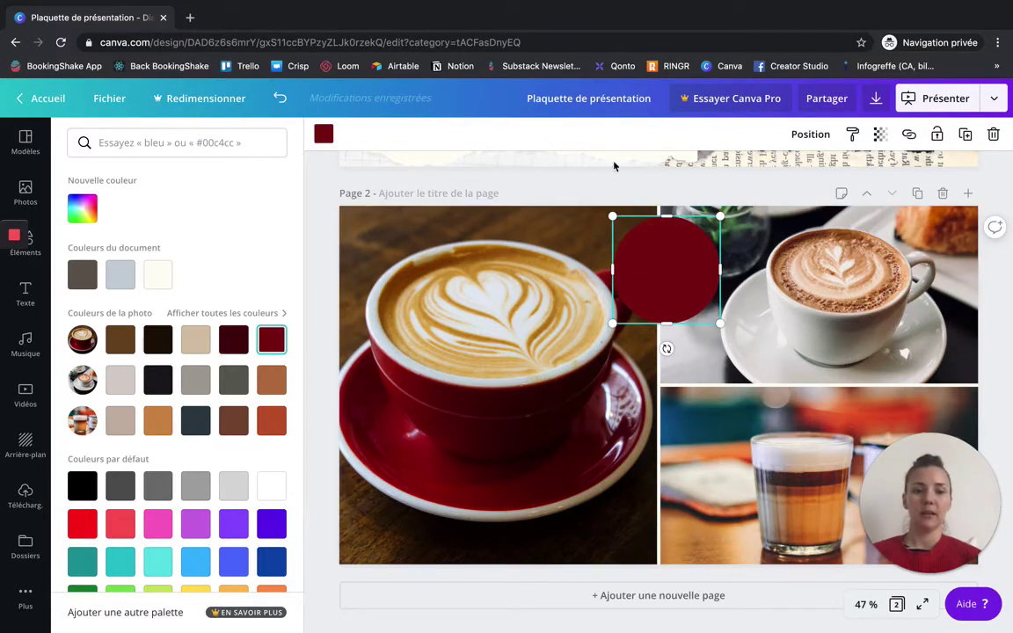
{"action": "key", "text": "Delete"}
- Delete page 2 with its photo grid and add a new blank second page
{"action": "scroll", "coordinate": [134, 416], "scroll_direction": "down", "scroll_amount": 5}
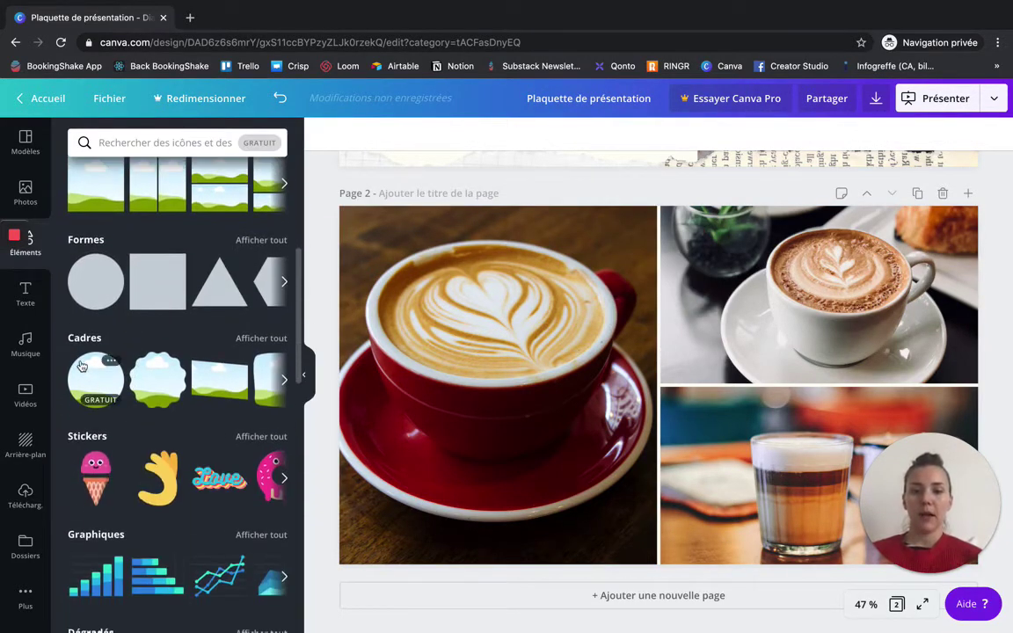
{"action": "left_click", "coordinate": [649, 289]}
{"action": "key", "text": "Delete"}
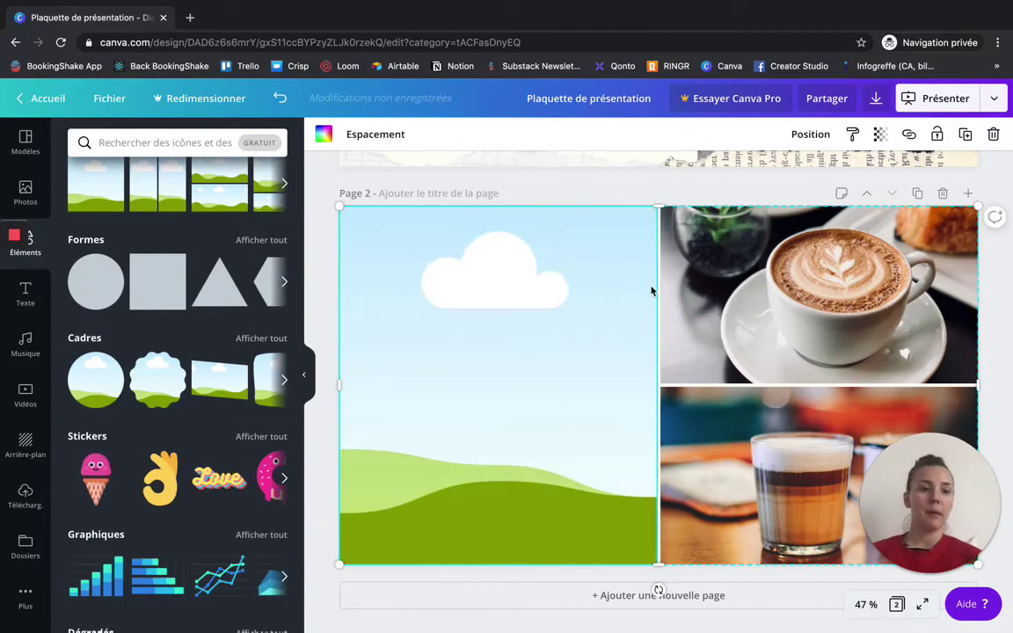
{"action": "left_click", "coordinate": [943, 194]}
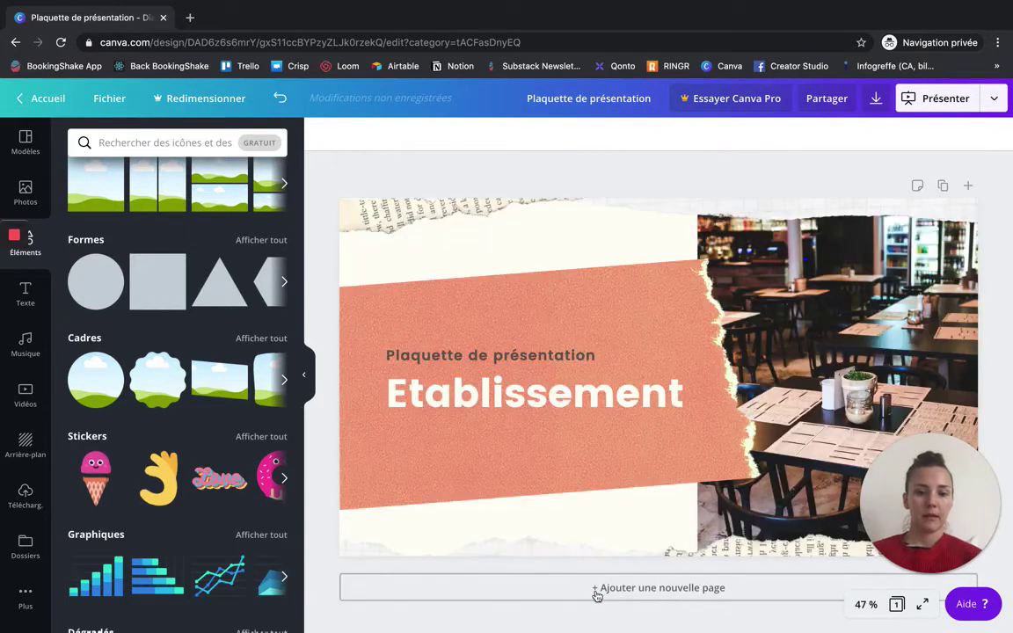
{"action": "left_click", "coordinate": [594, 595]}
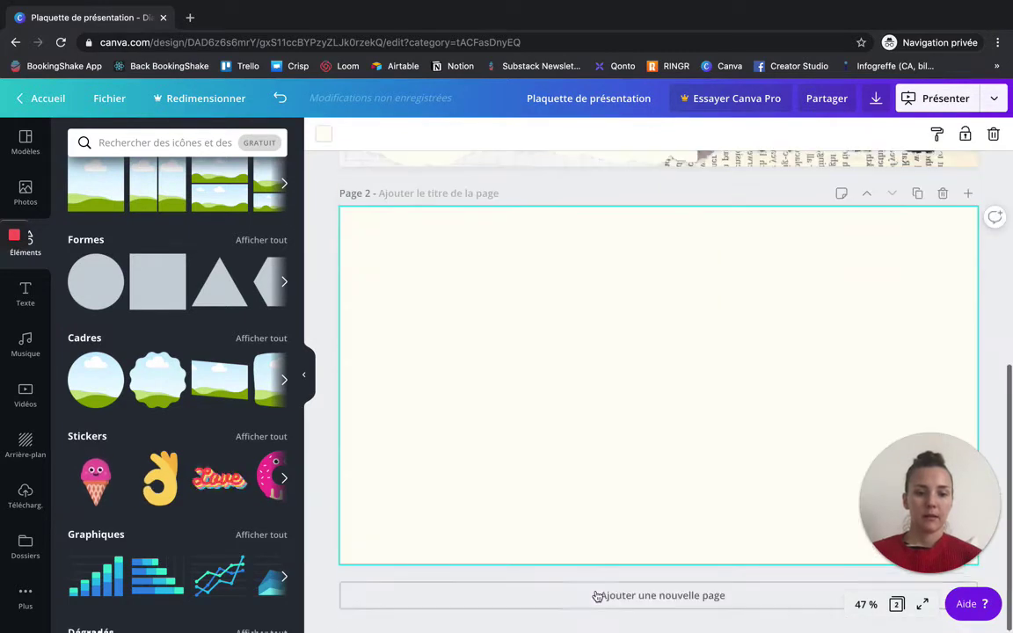
- Add the rounded-square frame to page 2 and fill it with the photo of a coffee mug on leaf-covered wood
{"action": "left_click", "coordinate": [284, 380]}
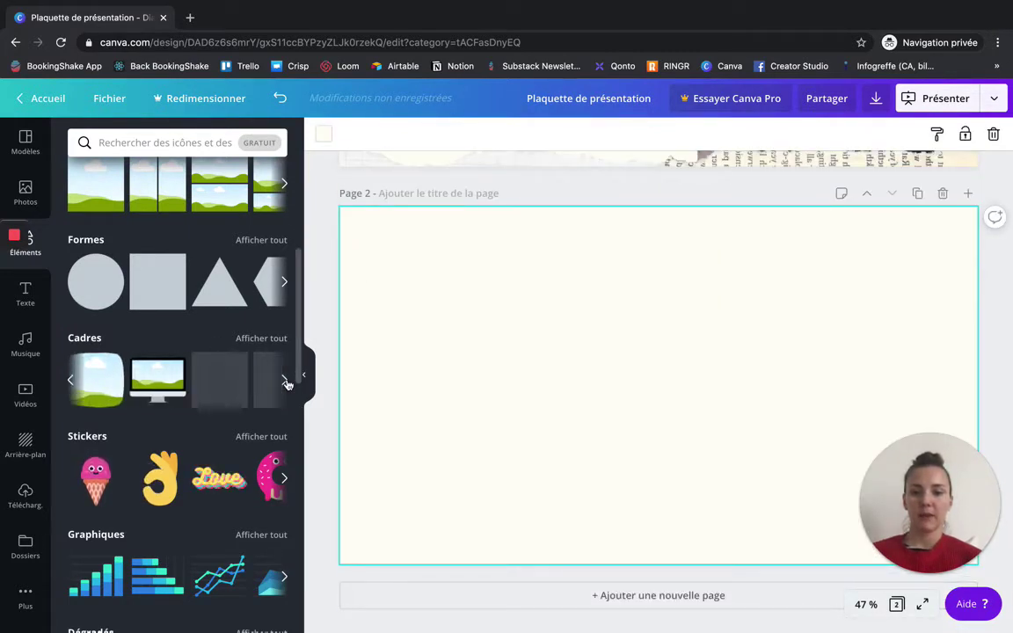
{"action": "scroll", "coordinate": [147, 390], "scroll_direction": "left", "scroll_amount": 2}
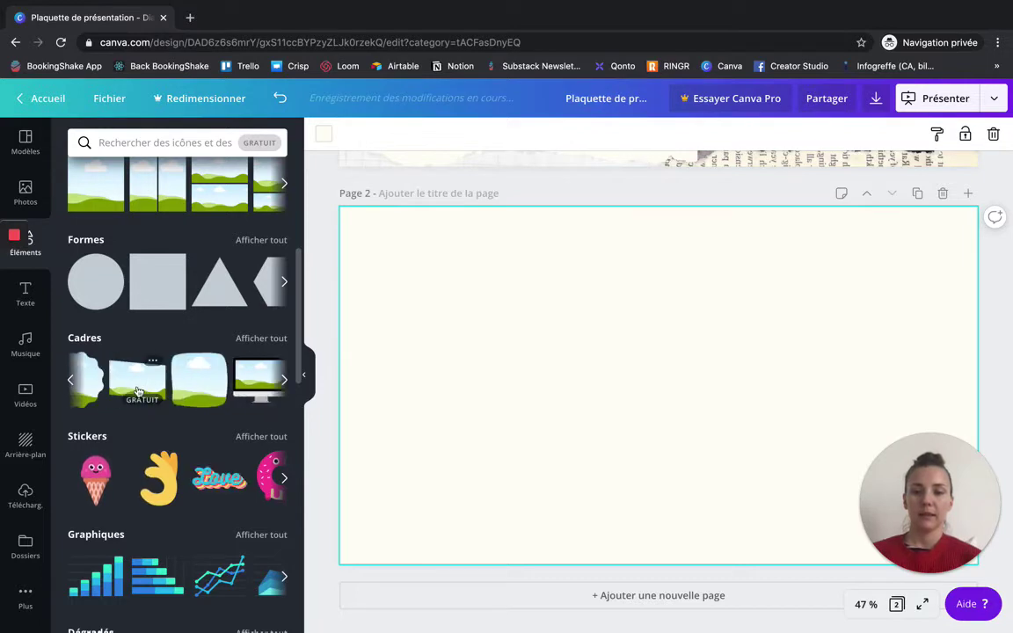
{"action": "left_click", "coordinate": [200, 378]}
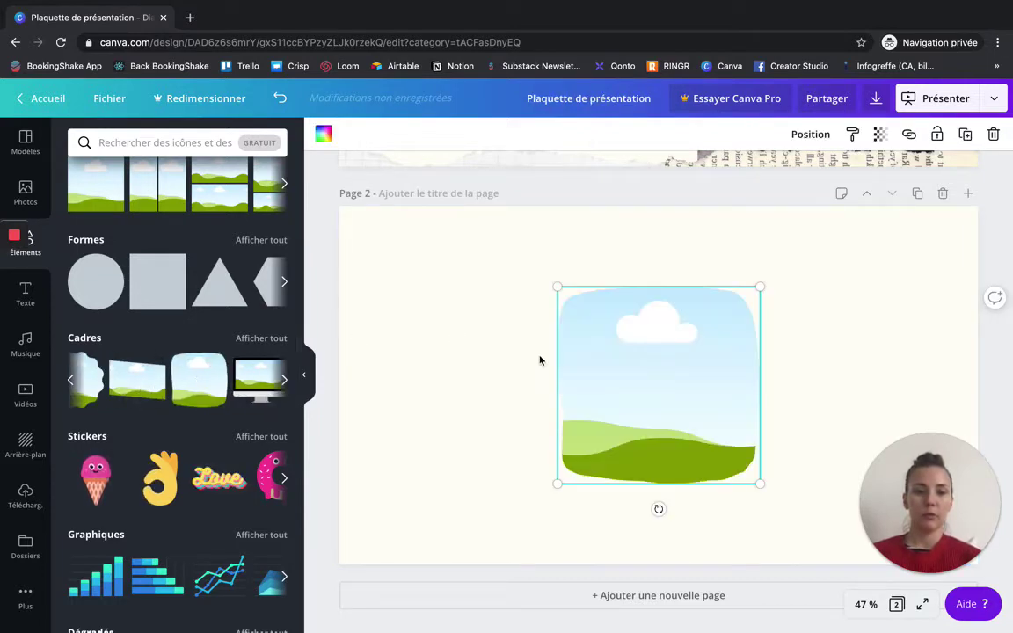
{"action": "left_click", "coordinate": [24, 188]}
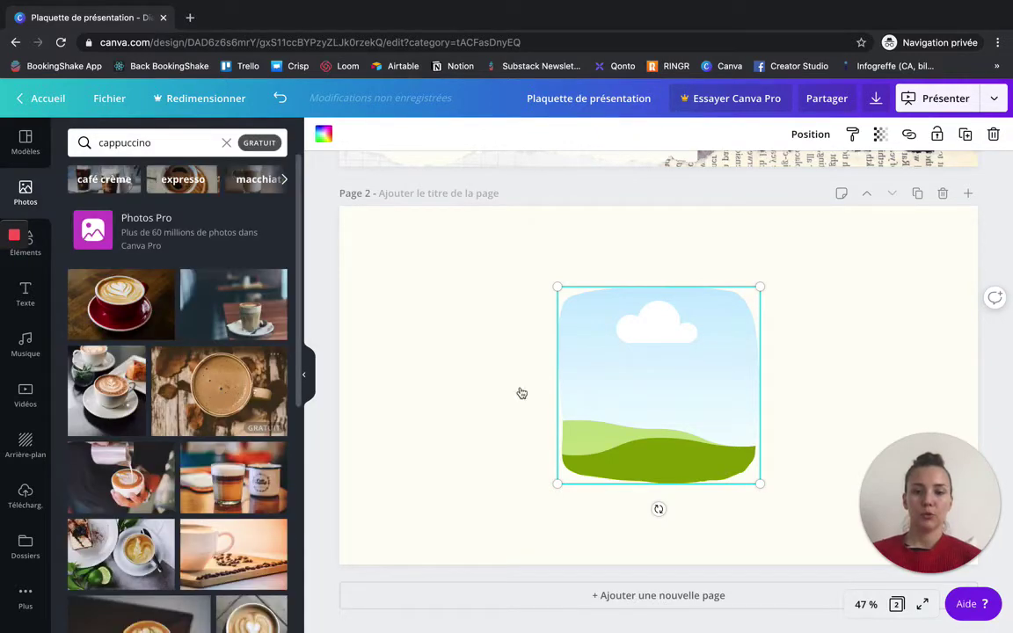
{"action": "left_click_drag", "start_coordinate": [646, 384], "coordinate": [660, 384]}
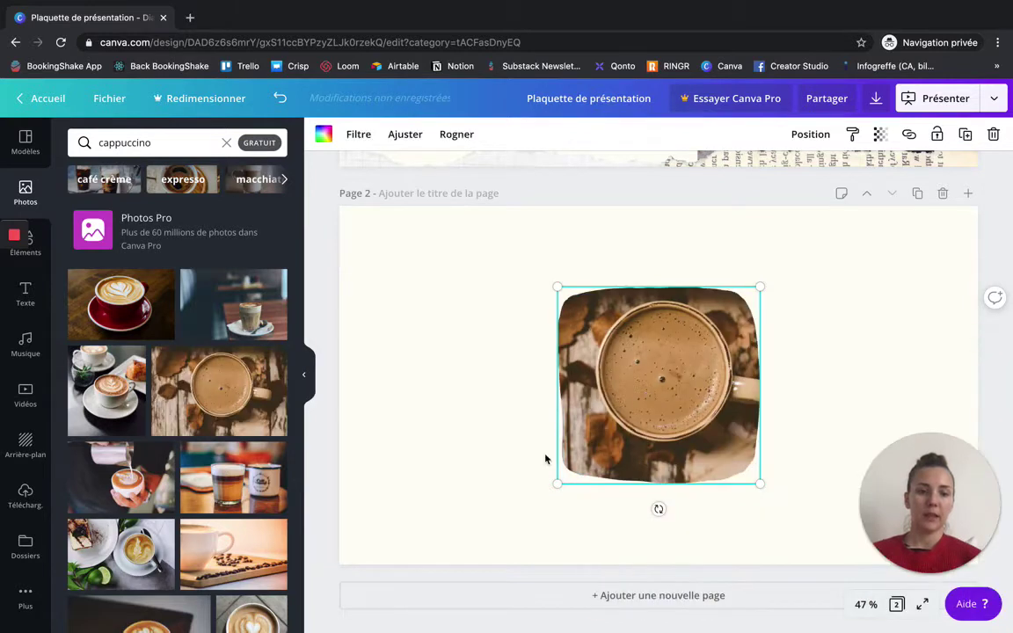
{"action": "left_click", "coordinate": [496, 479]}
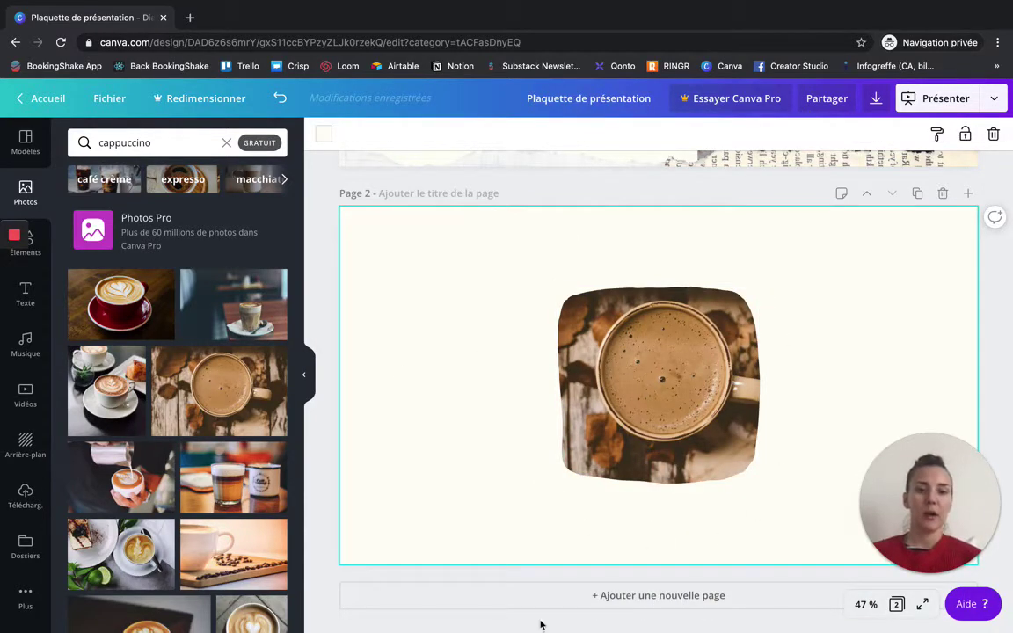
- Add the rough red line to page 2, move it just below the coffee photo and scale it down to less than half its length
{"action": "left_click", "coordinate": [26, 241]}
{"action": "scroll", "coordinate": [235, 362], "scroll_direction": "down", "scroll_amount": 3}
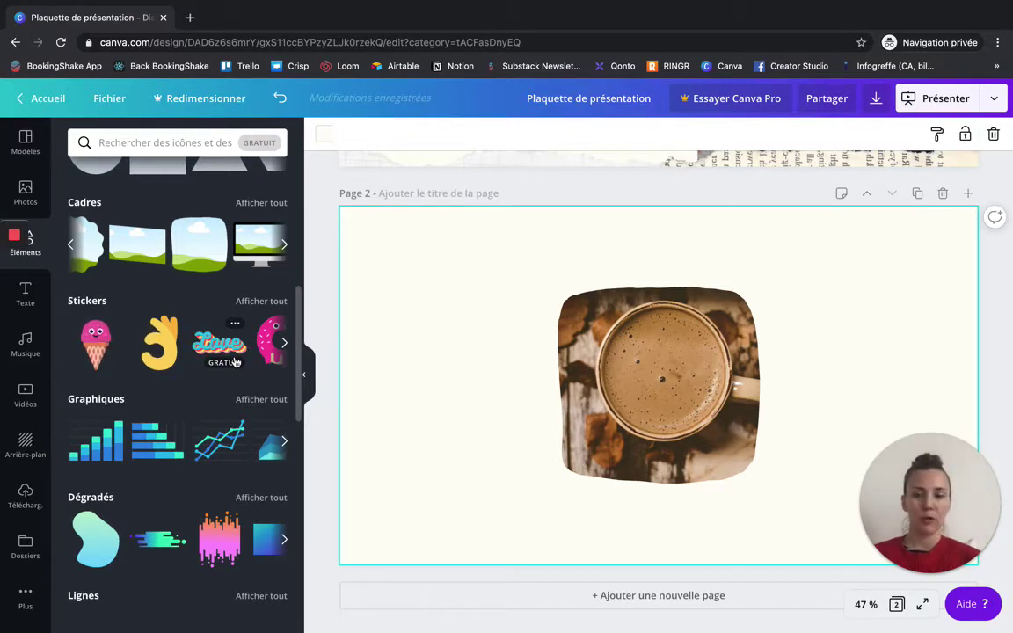
{"action": "scroll", "coordinate": [224, 359], "scroll_direction": "down", "scroll_amount": 2}
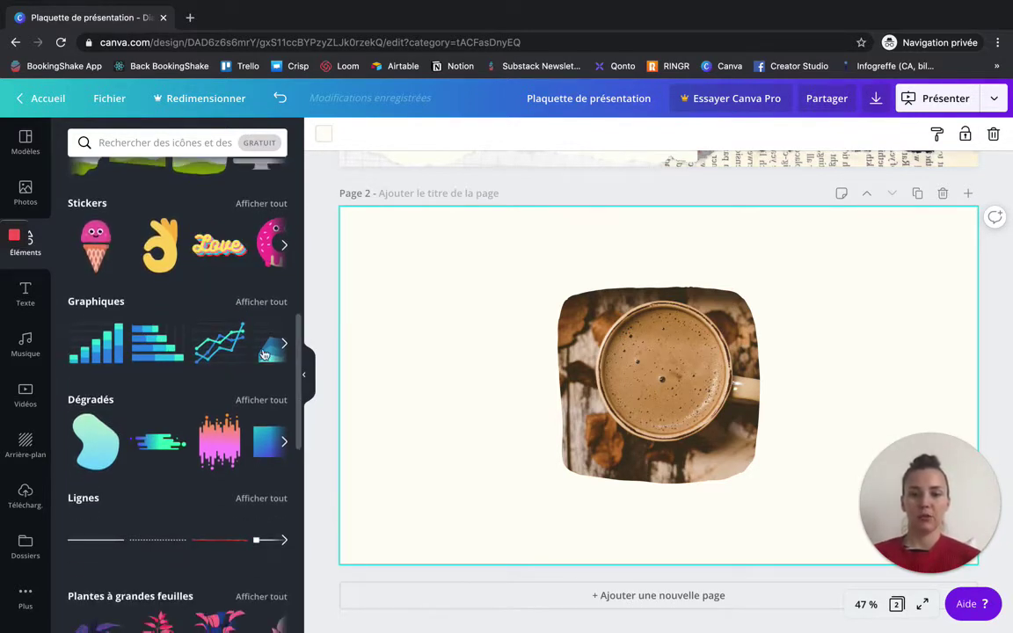
{"action": "left_click", "coordinate": [284, 343]}
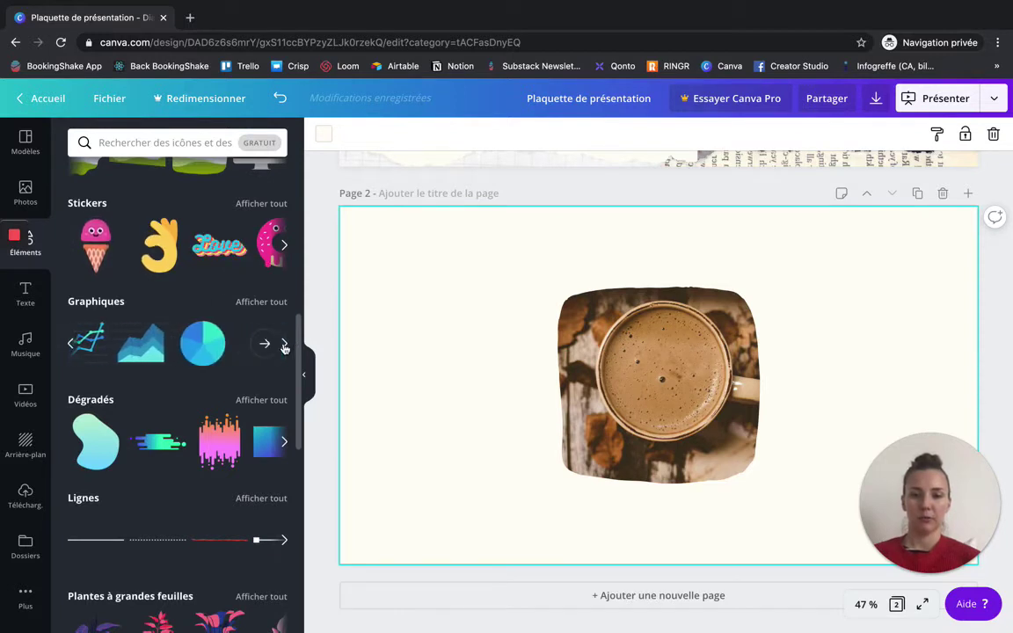
{"action": "scroll", "coordinate": [186, 420], "scroll_direction": "down", "scroll_amount": 3}
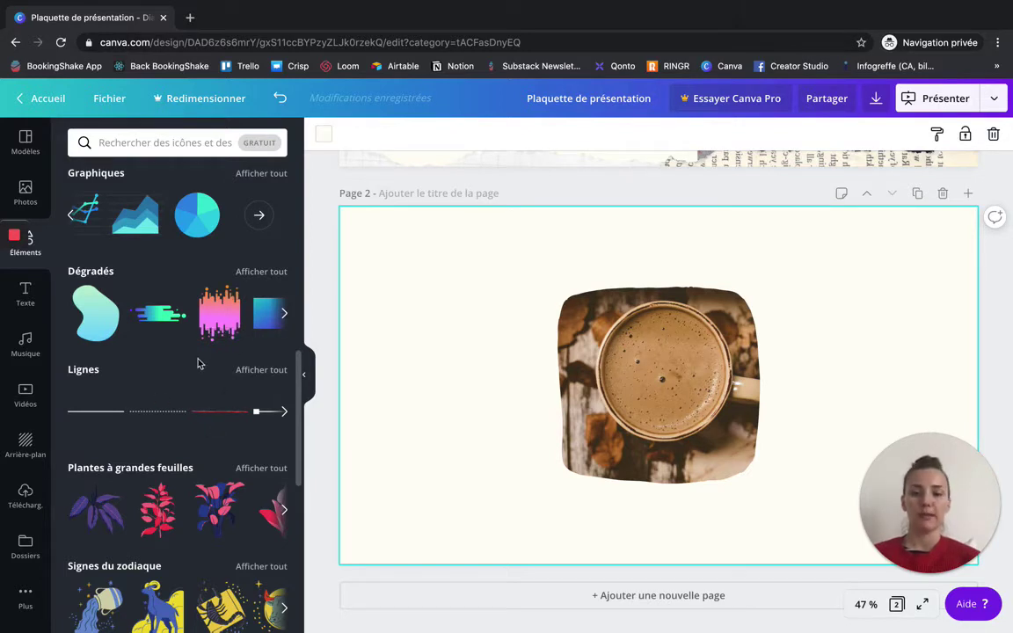
{"action": "scroll", "coordinate": [199, 363], "scroll_direction": "down", "scroll_amount": 1}
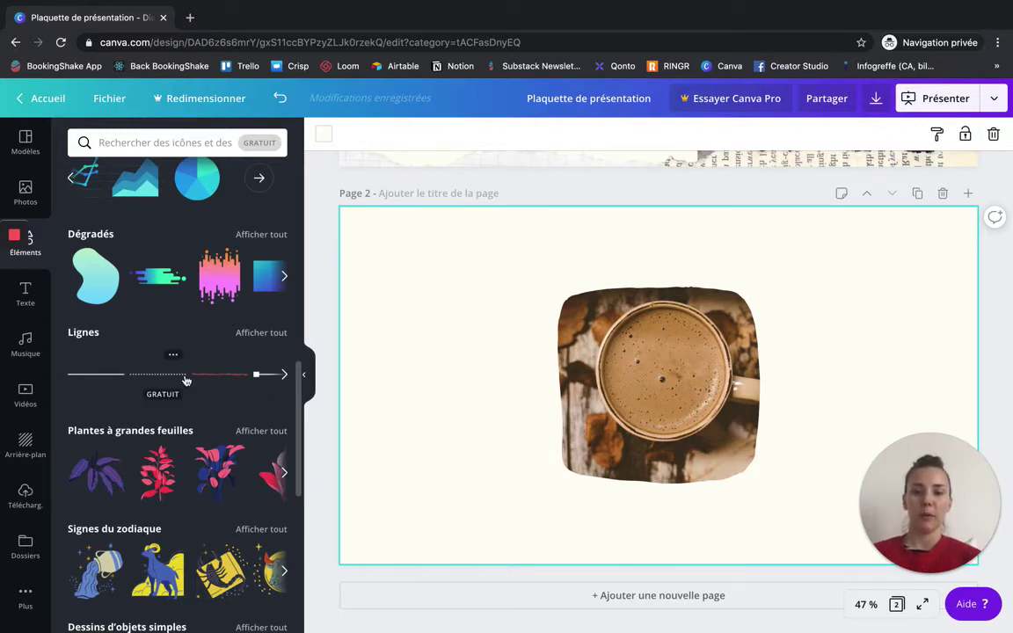
{"action": "left_click", "coordinate": [218, 376]}
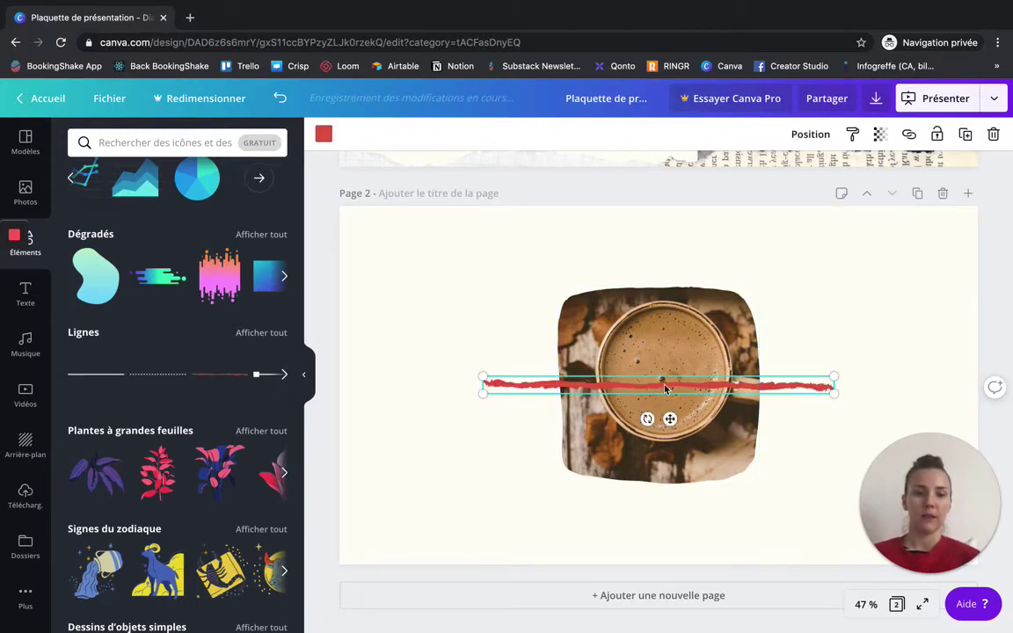
{"action": "left_click_drag", "start_coordinate": [665, 388], "coordinate": [676, 499]}
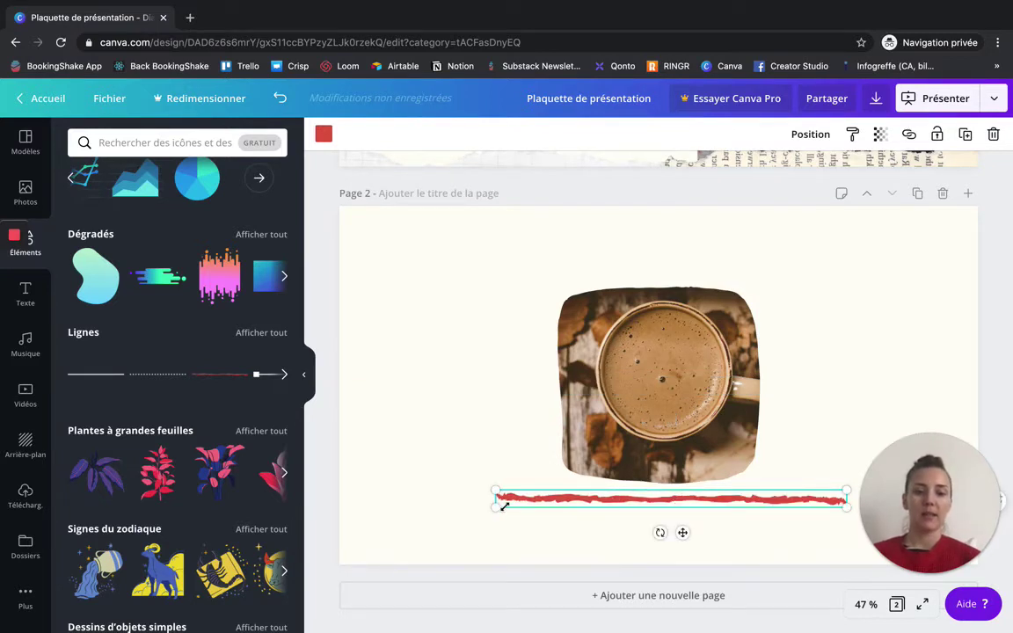
{"action": "left_click_drag", "start_coordinate": [495, 498], "coordinate": [696, 496]}
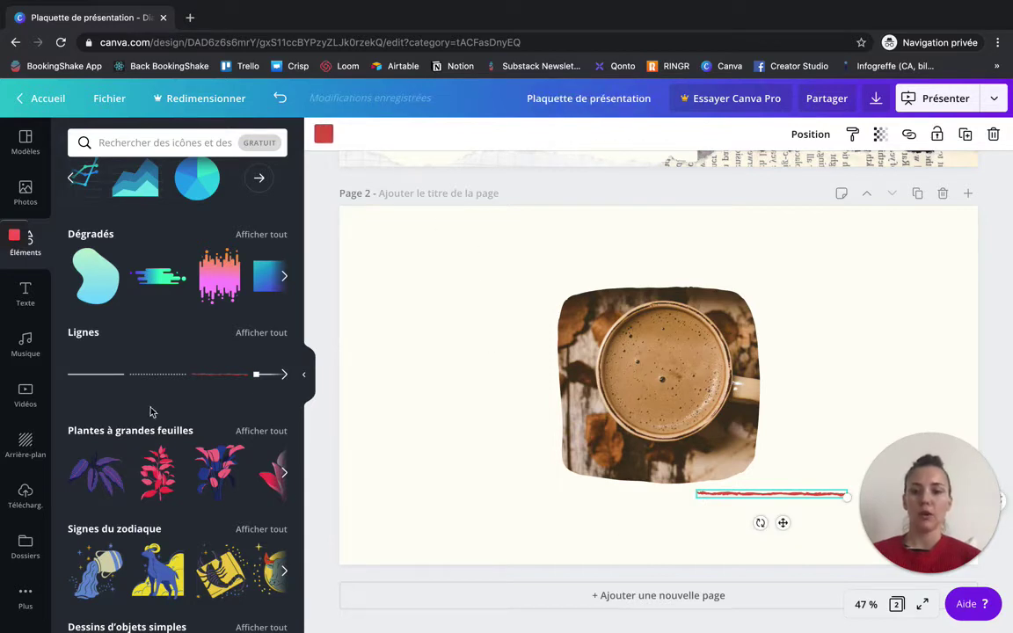
- Browse the illustration collections in the elements library, from large-leaf plants through flower sketches and natural rainbows to two-tone avatars
{"action": "scroll", "coordinate": [150, 412], "scroll_direction": "down", "scroll_amount": 4}
{"action": "scroll", "coordinate": [114, 387], "scroll_direction": "up", "scroll_amount": 1}
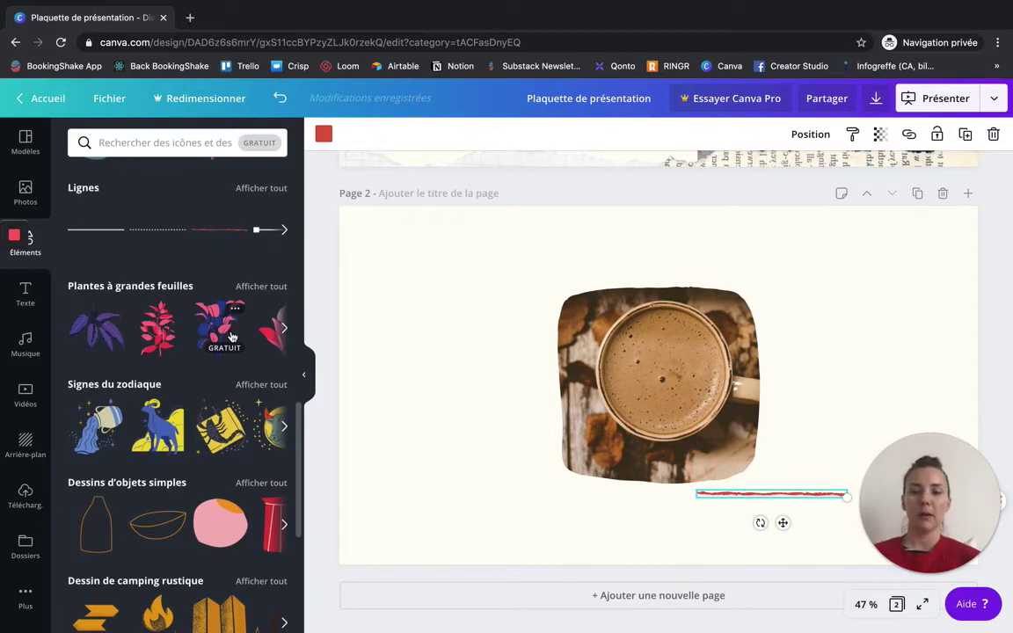
{"action": "scroll", "coordinate": [117, 499], "scroll_direction": "down", "scroll_amount": 8}
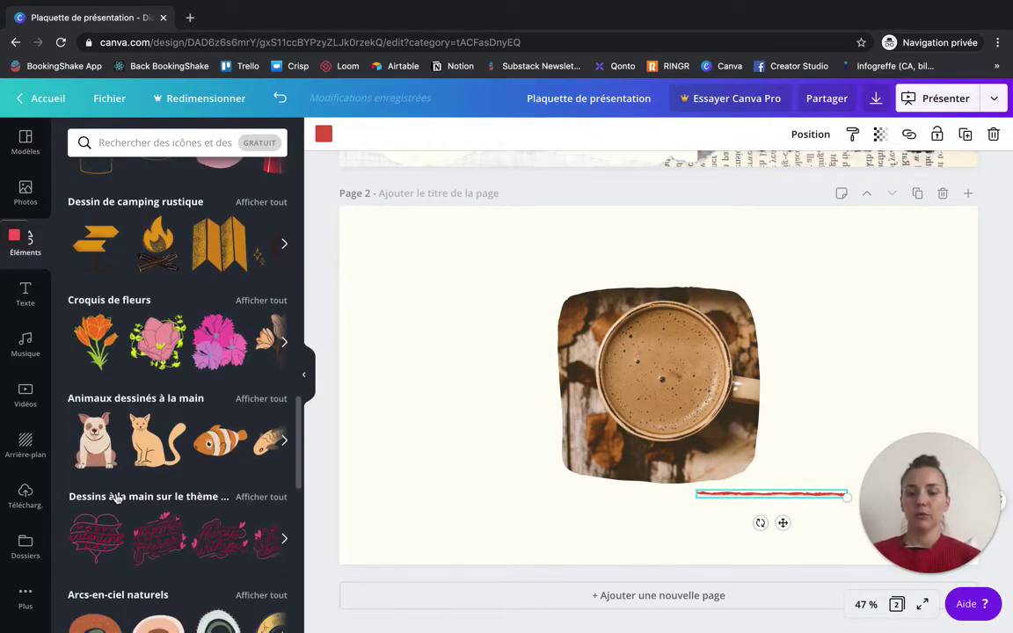
{"action": "scroll", "coordinate": [117, 498], "scroll_direction": "down", "scroll_amount": 7}
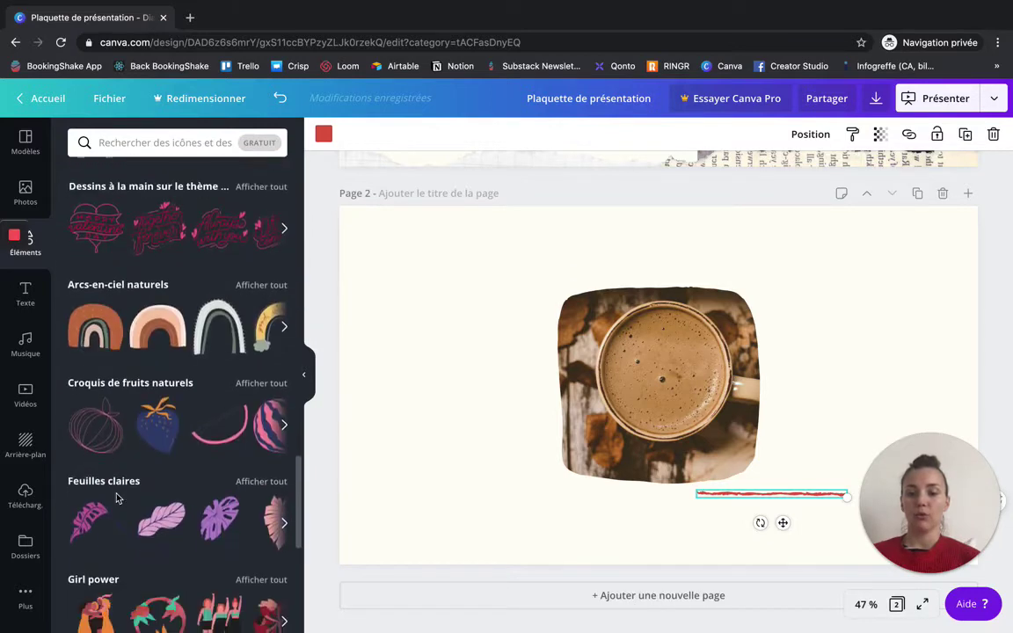
{"action": "scroll", "coordinate": [117, 498], "scroll_direction": "down", "scroll_amount": 7}
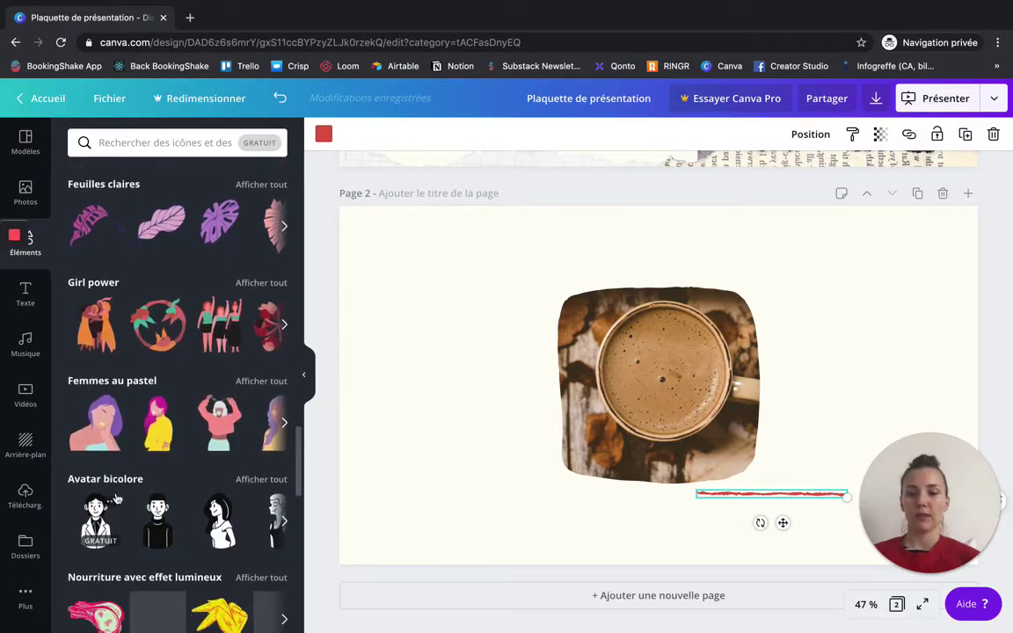
{"action": "scroll", "coordinate": [117, 498], "scroll_direction": "down", "scroll_amount": 4}
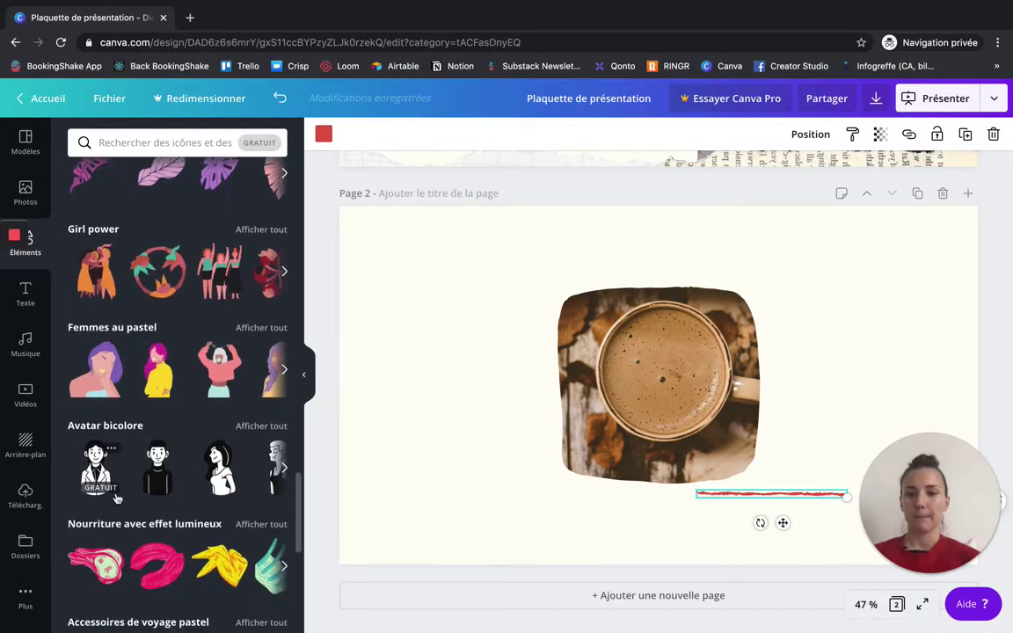
- Add the pink flower from the Été naturel collection to page 2 and place it over the coffee photo's upper-right corner
{"action": "scroll", "coordinate": [117, 499], "scroll_direction": "down", "scroll_amount": 7}
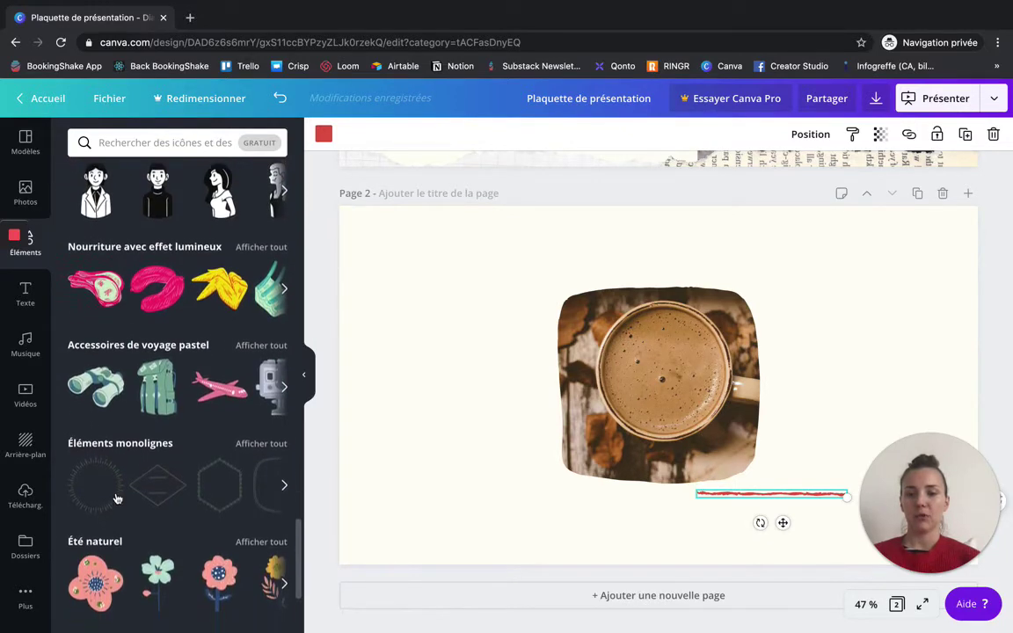
{"action": "scroll", "coordinate": [117, 499], "scroll_direction": "down", "scroll_amount": 1}
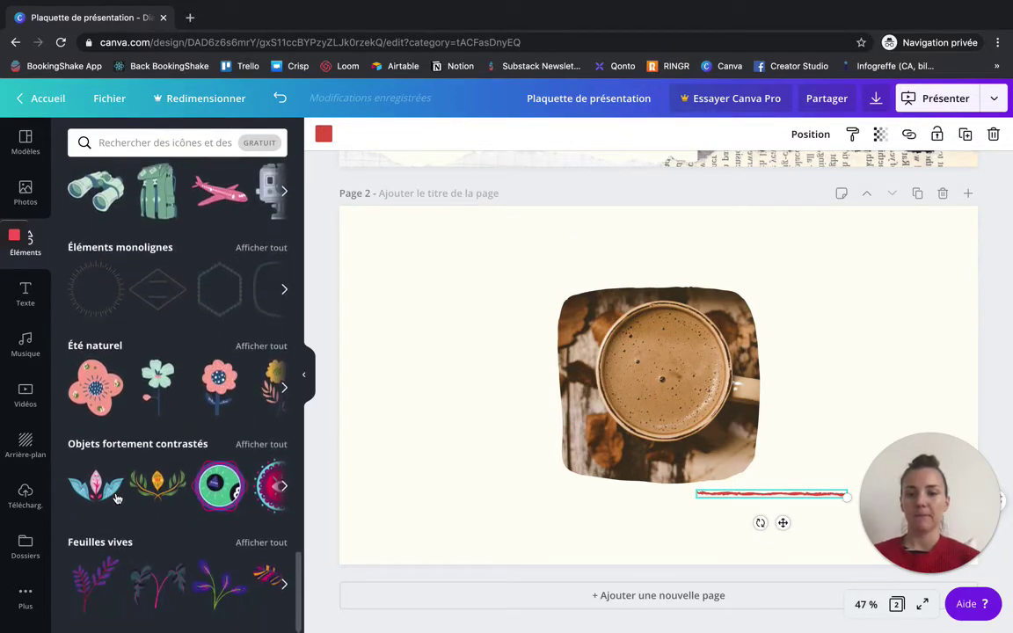
{"action": "left_click", "coordinate": [95, 387]}
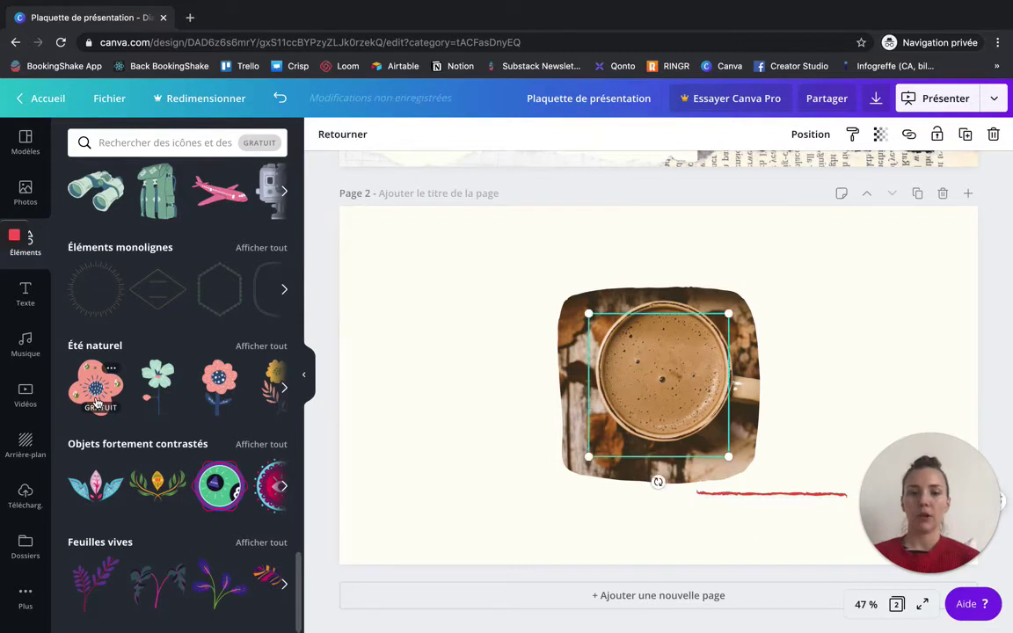
{"action": "left_click_drag", "start_coordinate": [660, 369], "coordinate": [790, 278]}
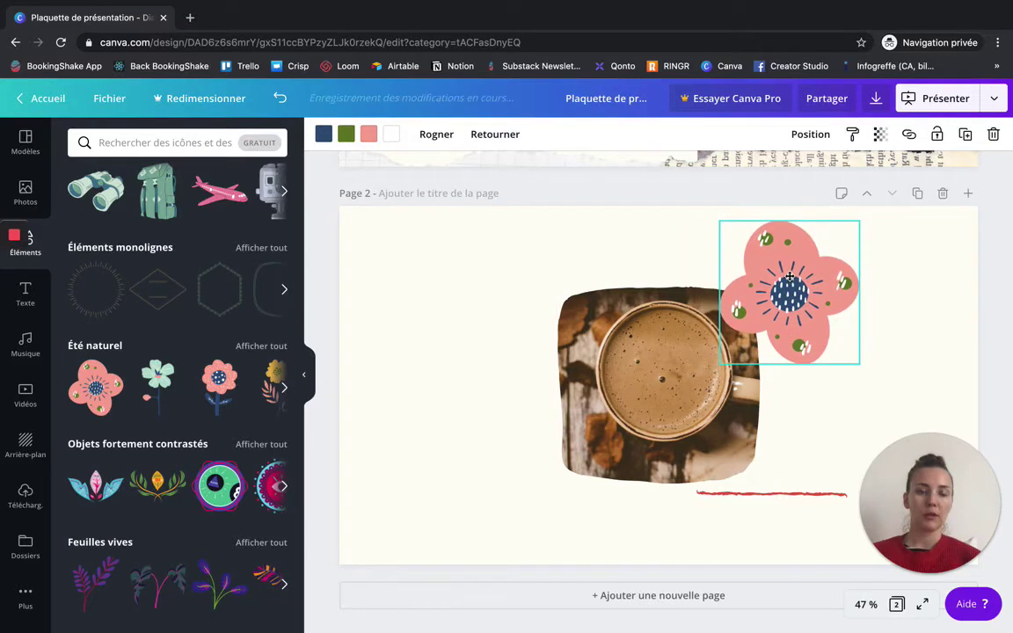
- Recolor the flower's dark blue center light orange and its green spots coral red
{"action": "left_click", "coordinate": [322, 135]}
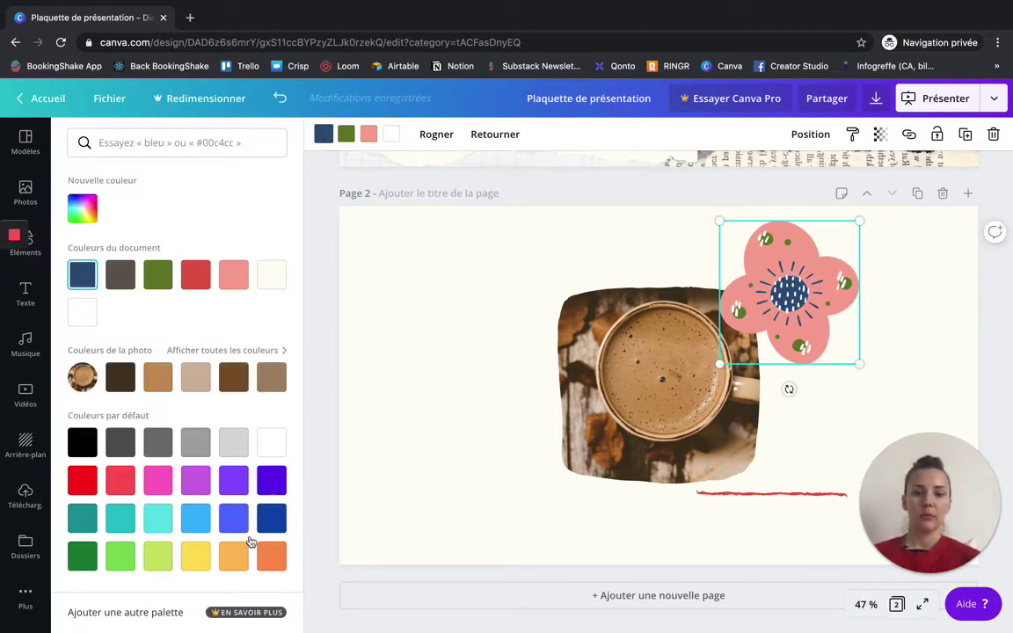
{"action": "left_click", "coordinate": [233, 556]}
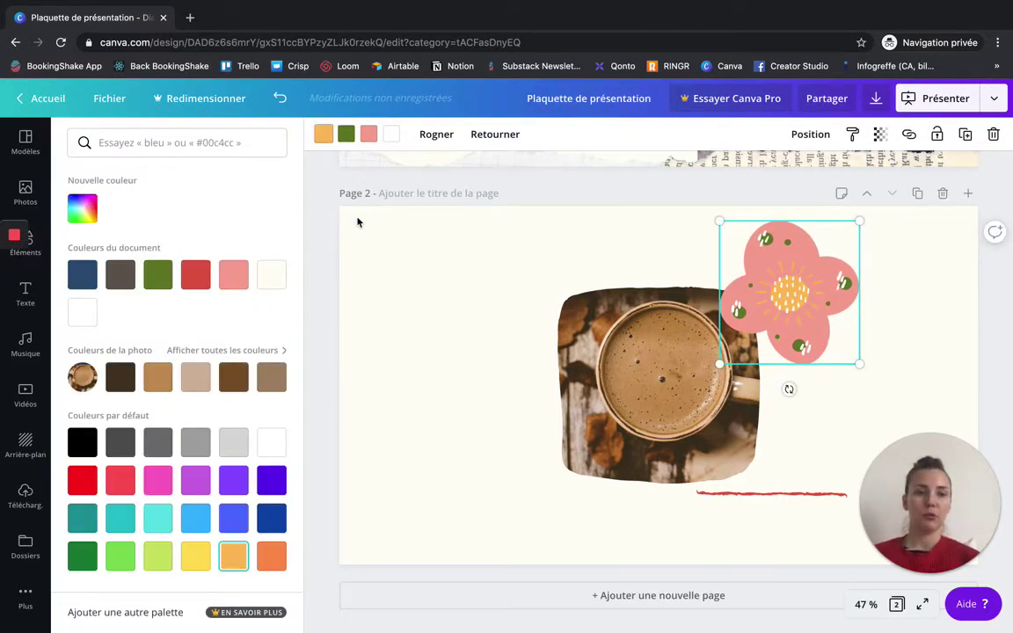
{"action": "left_click", "coordinate": [129, 483]}
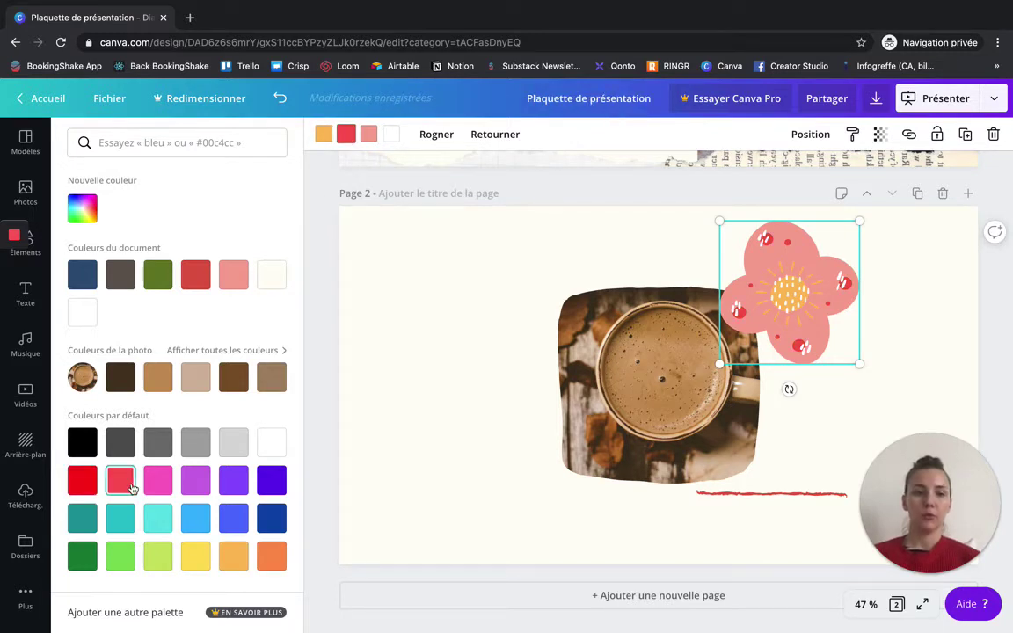
{"action": "left_click", "coordinate": [791, 273]}
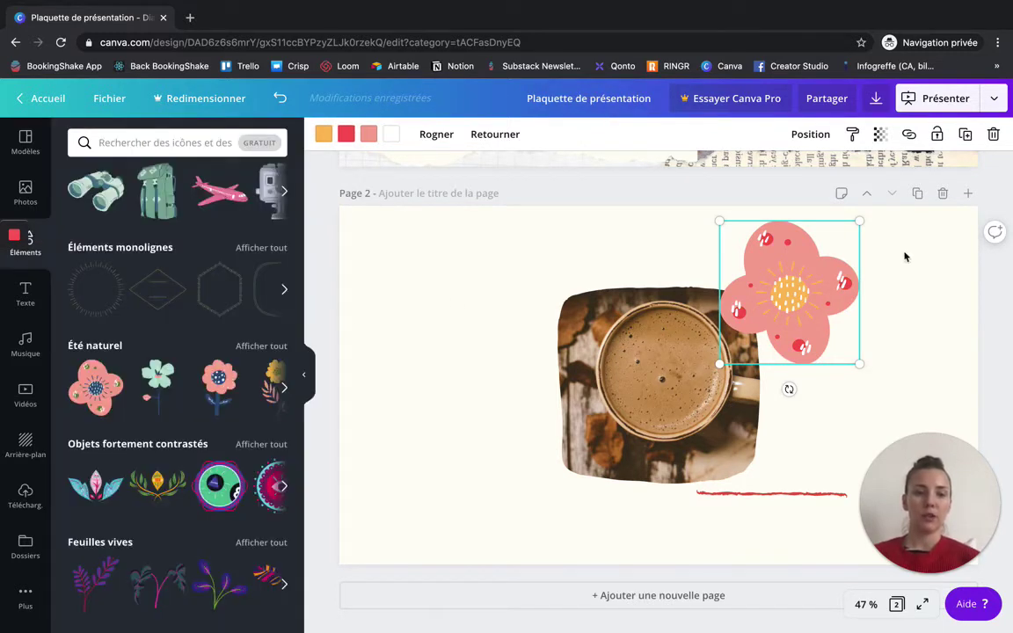
{"action": "left_click", "coordinate": [919, 293]}
{"action": "left_click", "coordinate": [807, 286]}
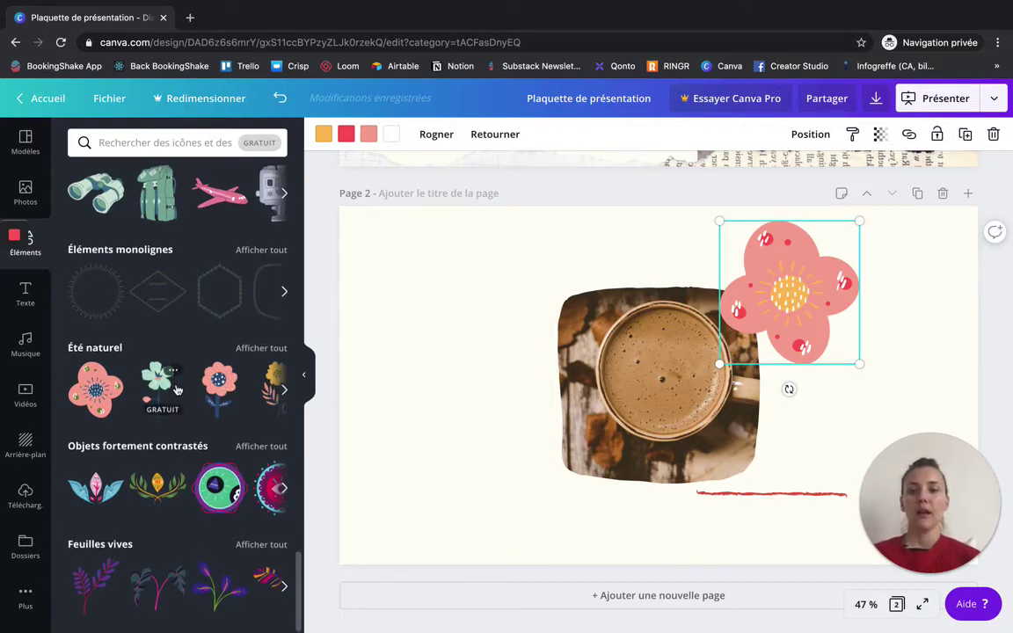
- Search the elements library for "flèche", restrict the results to free items and look through the arrows
{"action": "scroll", "coordinate": [104, 199], "scroll_direction": "up", "scroll_amount": 2}
{"action": "left_click", "coordinate": [115, 143]}
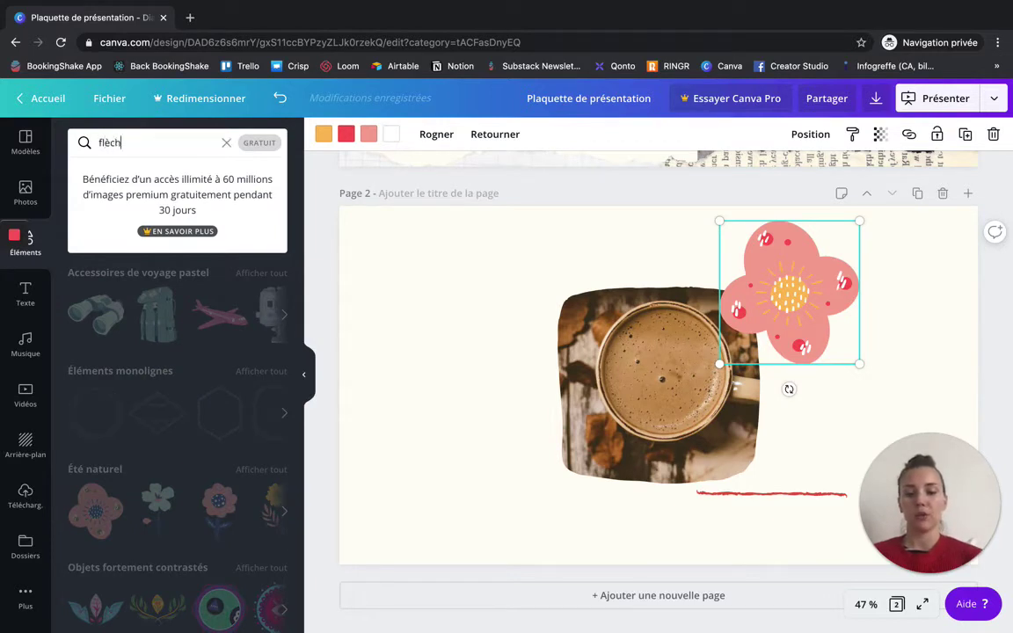
{"action": "key", "text": "Return"}
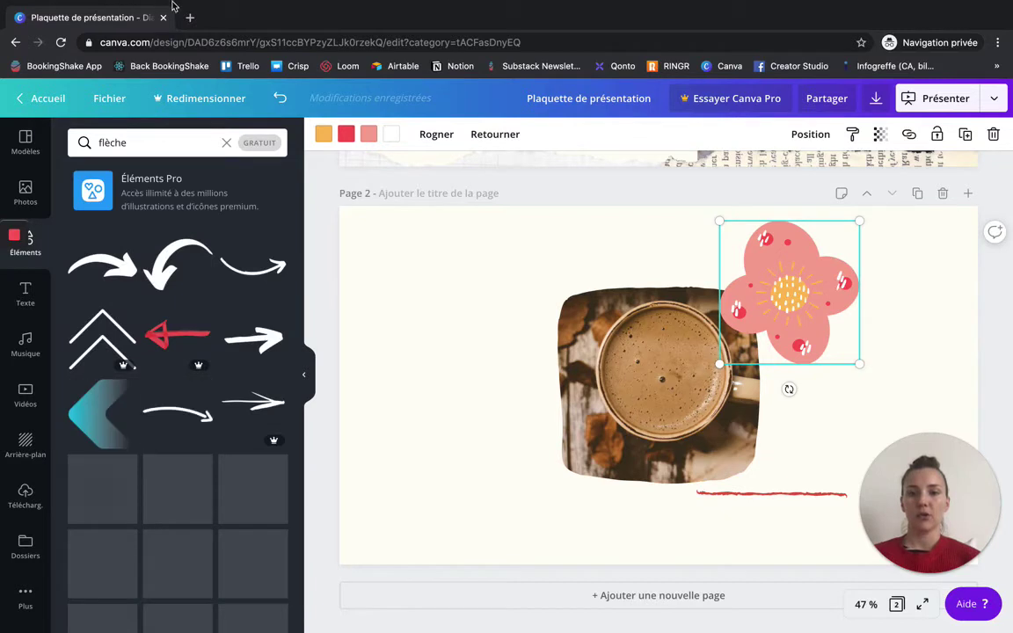
{"action": "left_click", "coordinate": [259, 143]}
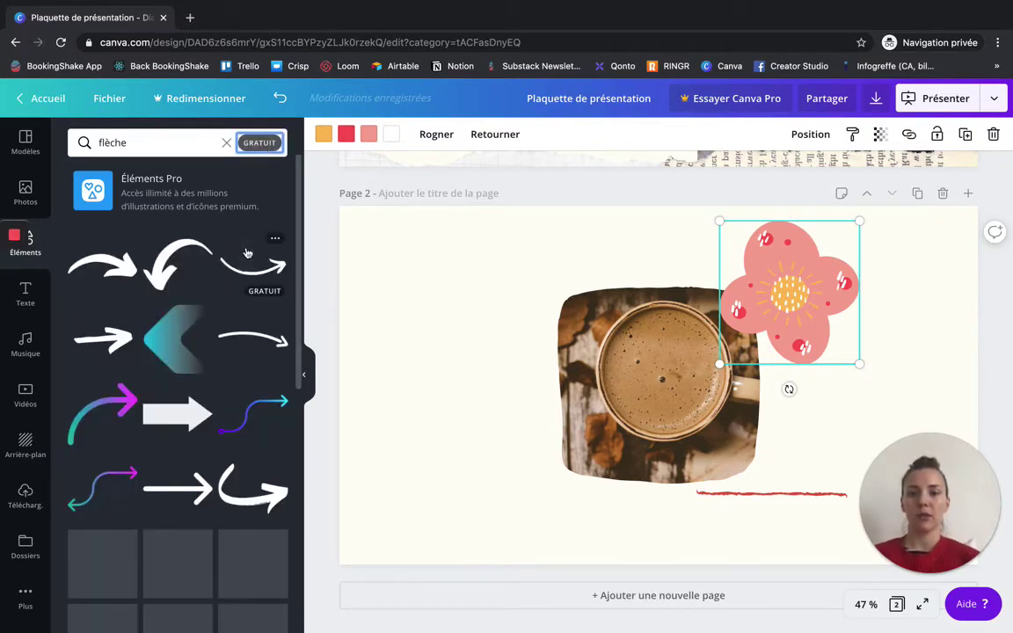
{"action": "scroll", "coordinate": [156, 401], "scroll_direction": "down", "scroll_amount": 2}
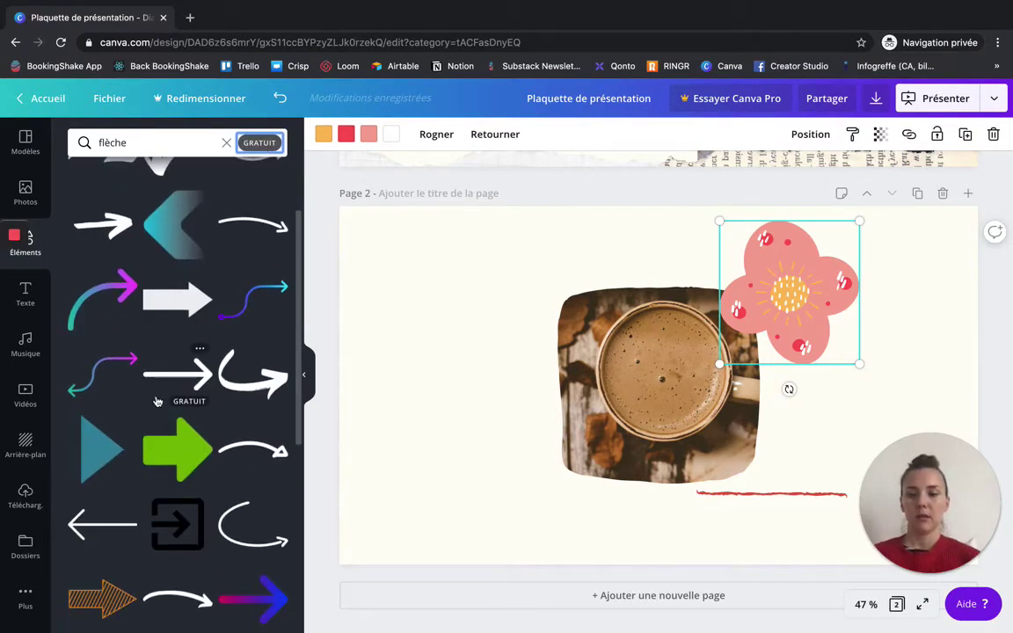
{"action": "scroll", "coordinate": [156, 401], "scroll_direction": "down", "scroll_amount": 4}
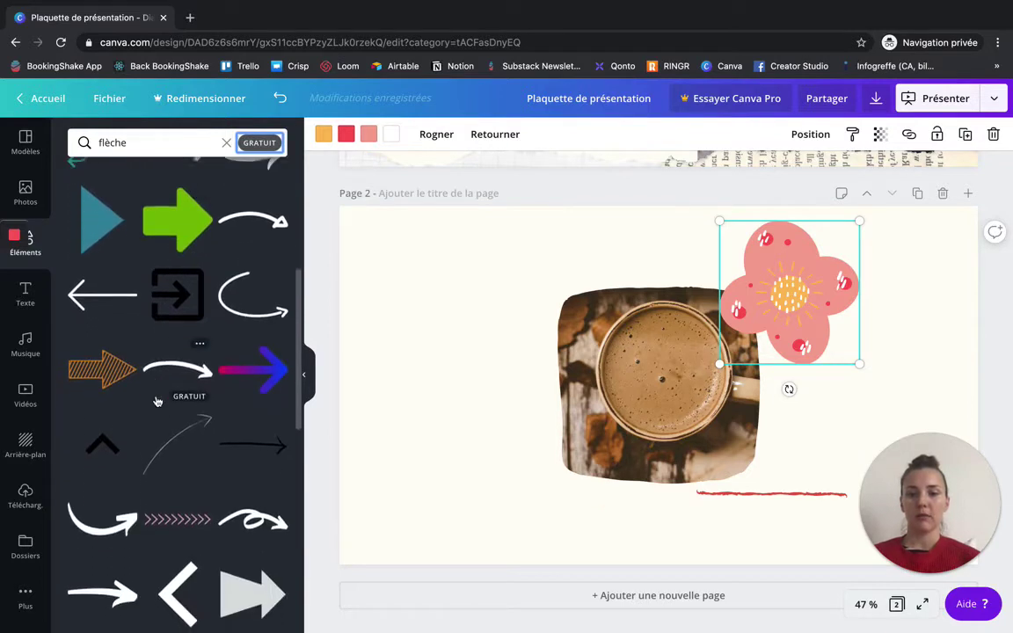
{"action": "scroll", "coordinate": [157, 401], "scroll_direction": "up", "scroll_amount": 4}
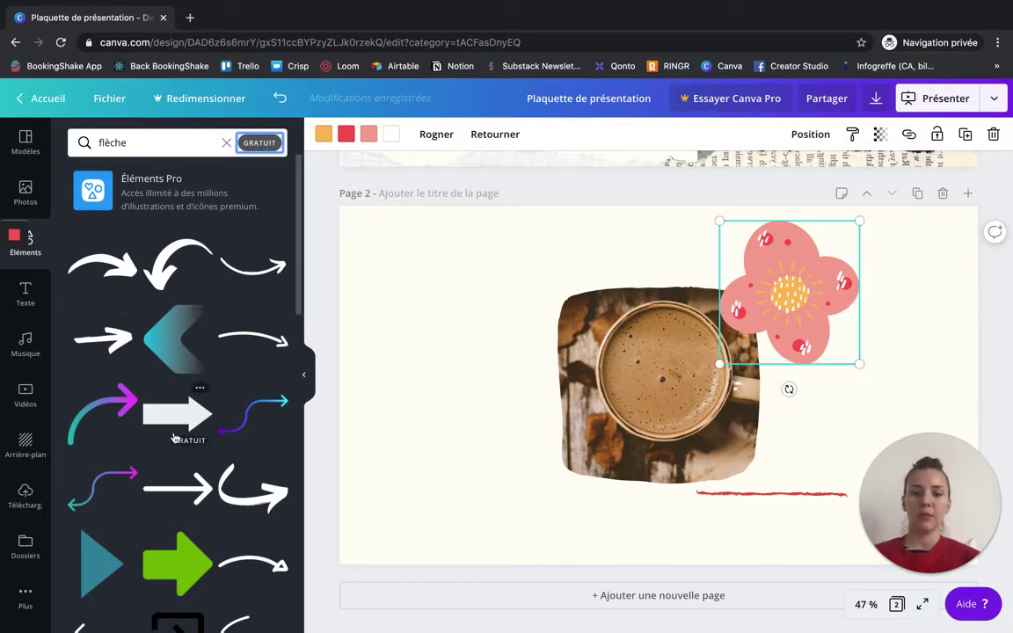
{"action": "scroll", "coordinate": [185, 413], "scroll_direction": "down", "scroll_amount": 1}
- Add the thick curved brush arrow, place it pointing at the coffee photo's lower-left part, color it black and clear the element search
{"action": "left_click", "coordinate": [243, 484]}
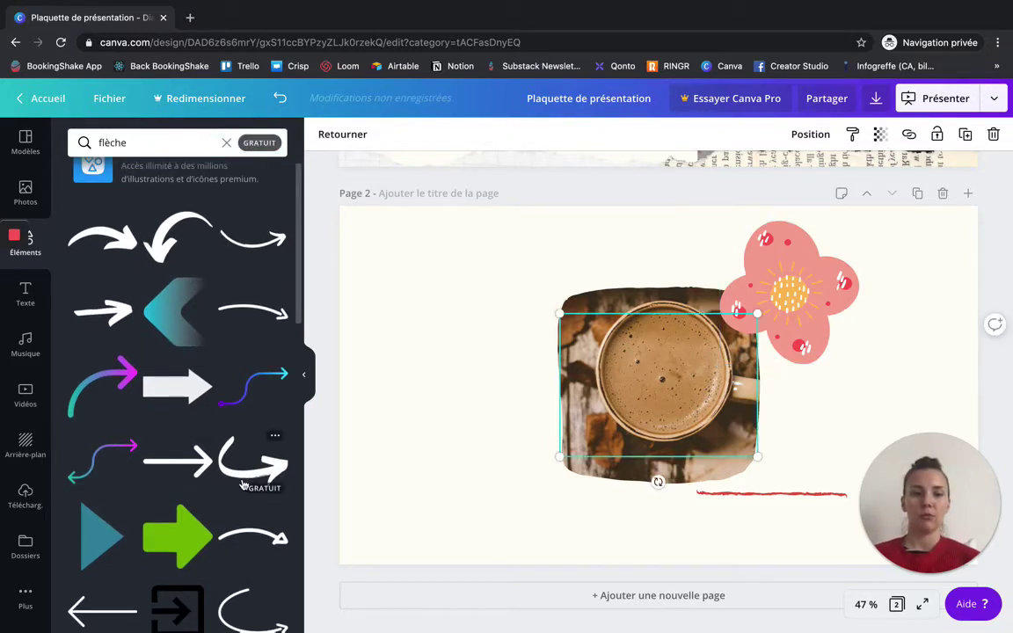
{"action": "left_click_drag", "start_coordinate": [626, 373], "coordinate": [479, 427]}
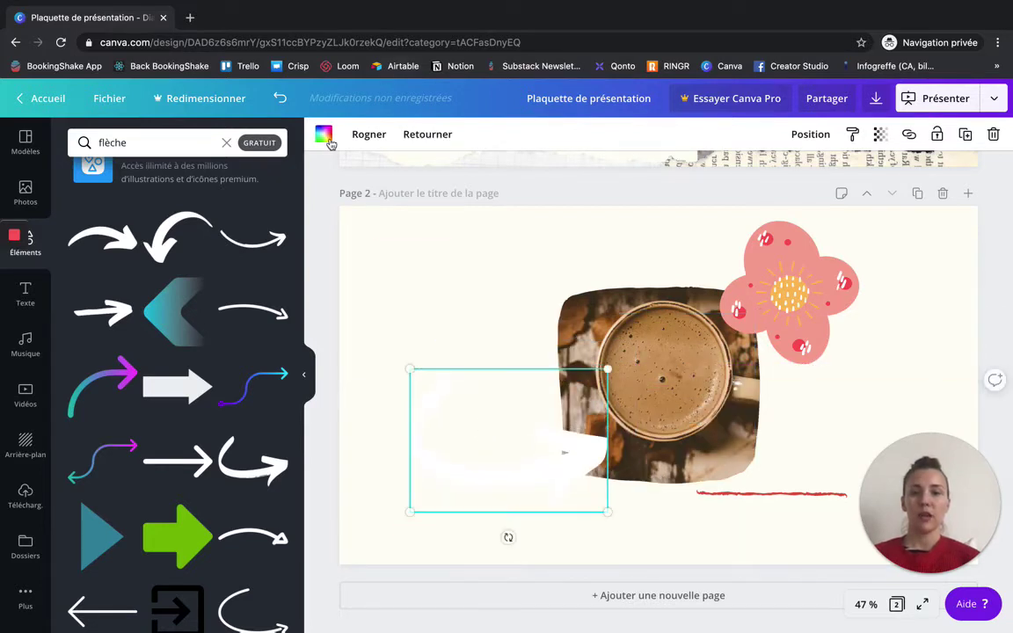
{"action": "left_click", "coordinate": [324, 134]}
{"action": "left_click", "coordinate": [82, 441]}
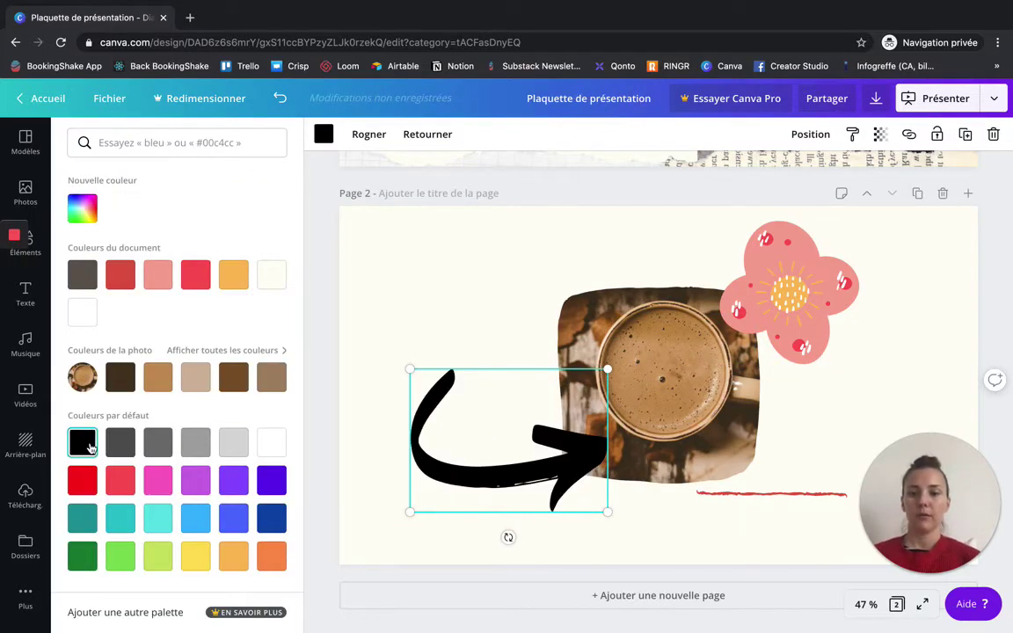
{"action": "key", "text": "Escape"}
{"action": "left_click", "coordinate": [402, 293]}
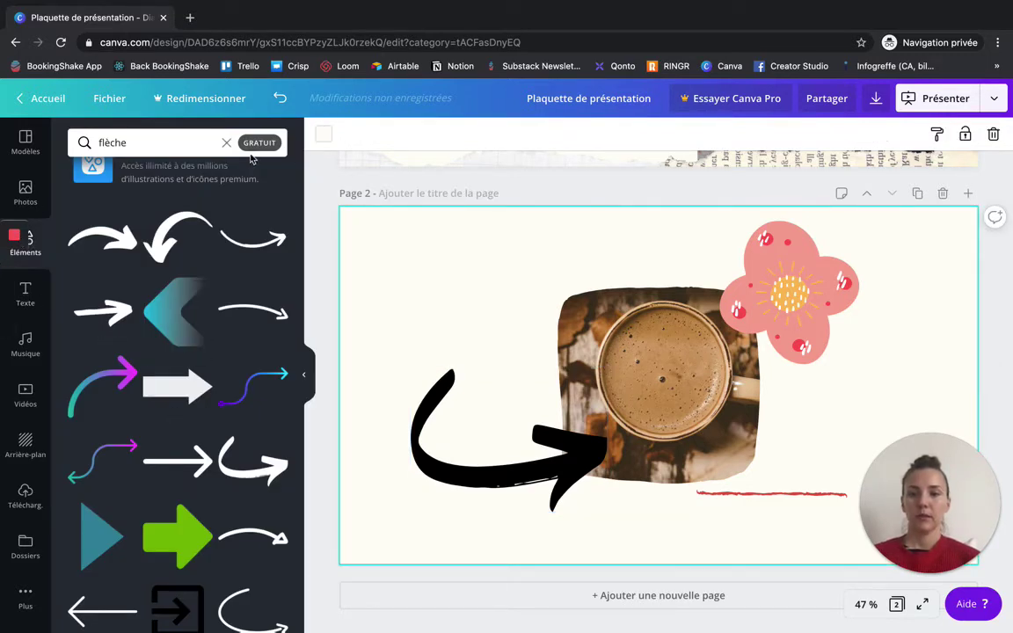
{"action": "left_click", "coordinate": [226, 143]}
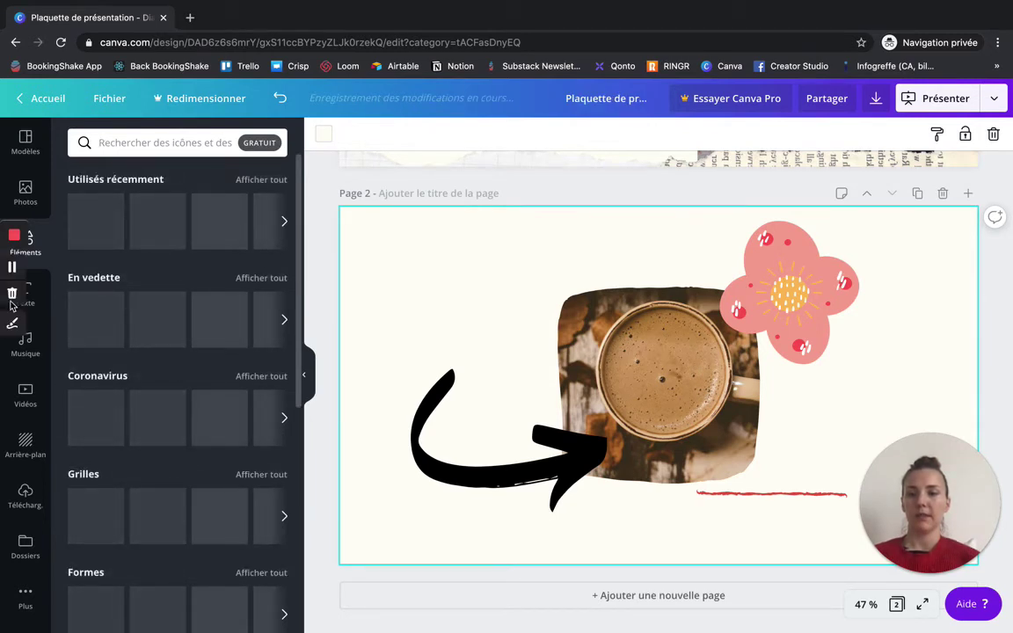
- Open the text library and look through its ready-made font combinations
{"action": "left_click", "coordinate": [23, 299]}
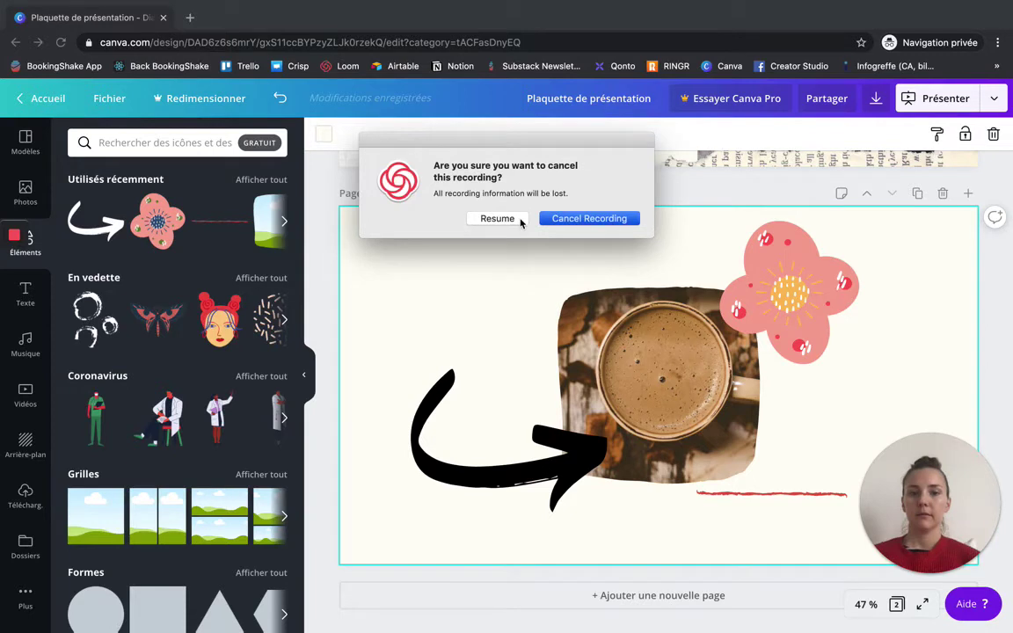
{"action": "left_click", "coordinate": [517, 220]}
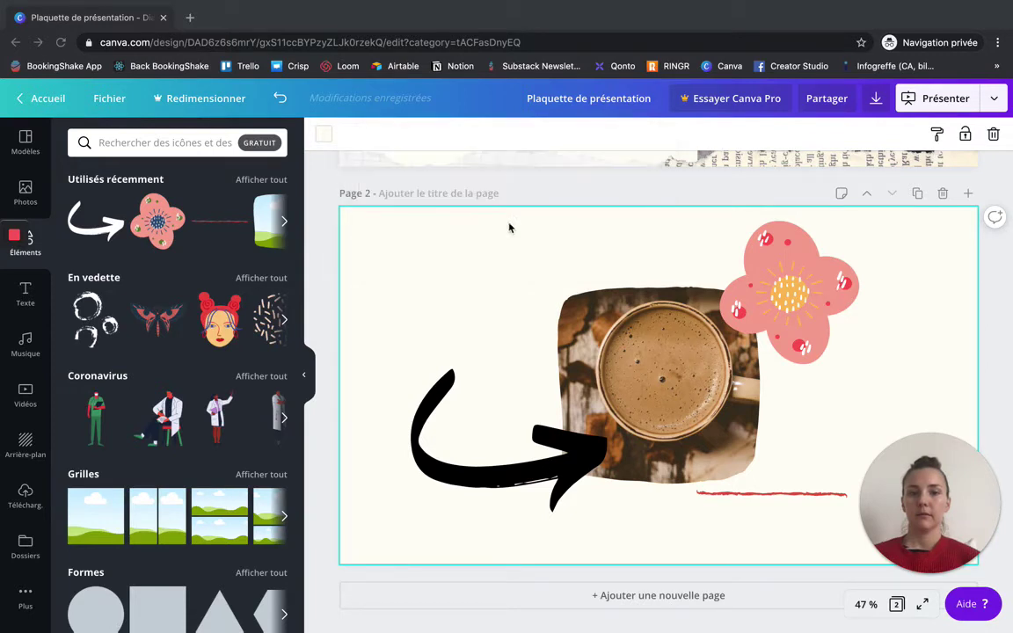
{"action": "mouse_move", "coordinate": [19, 301]}
{"action": "left_click", "coordinate": [31, 301]}
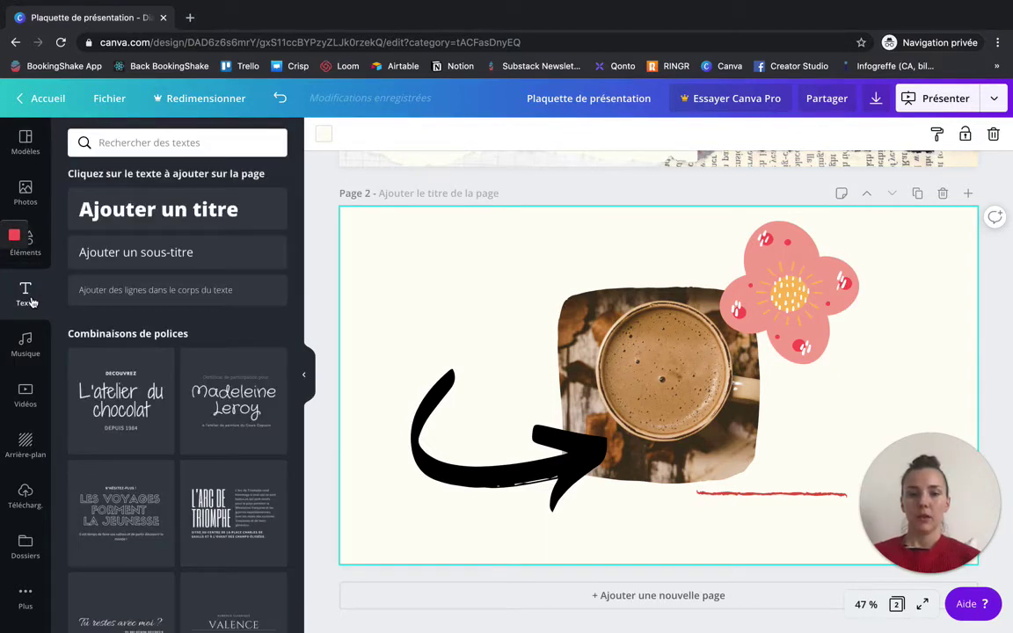
{"action": "mouse_move", "coordinate": [12, 276]}
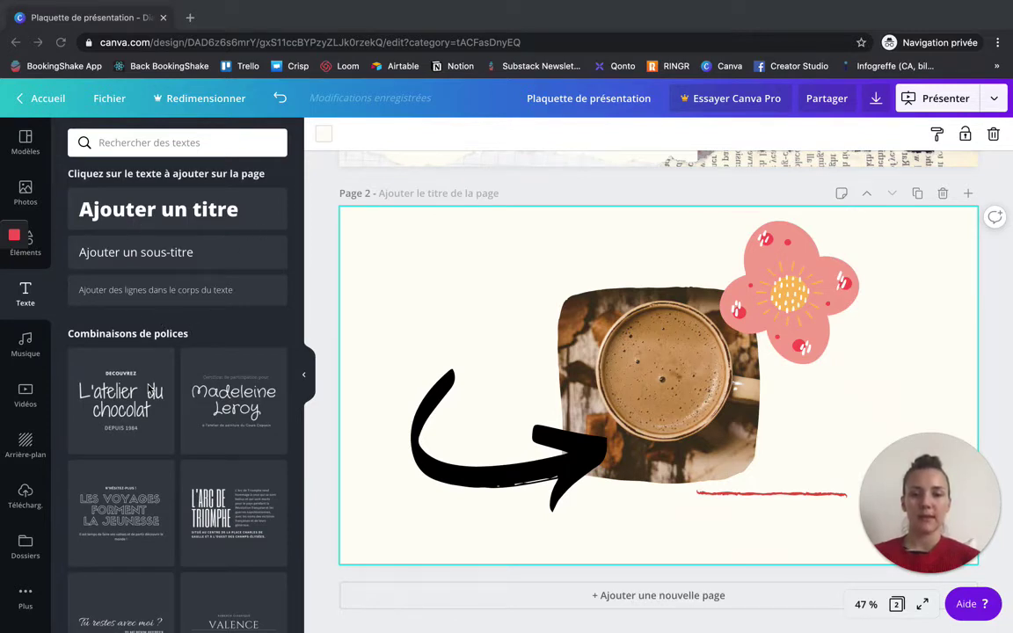
{"action": "scroll", "coordinate": [141, 387], "scroll_direction": "down", "scroll_amount": 1}
{"action": "scroll", "coordinate": [146, 407], "scroll_direction": "down", "scroll_amount": 5}
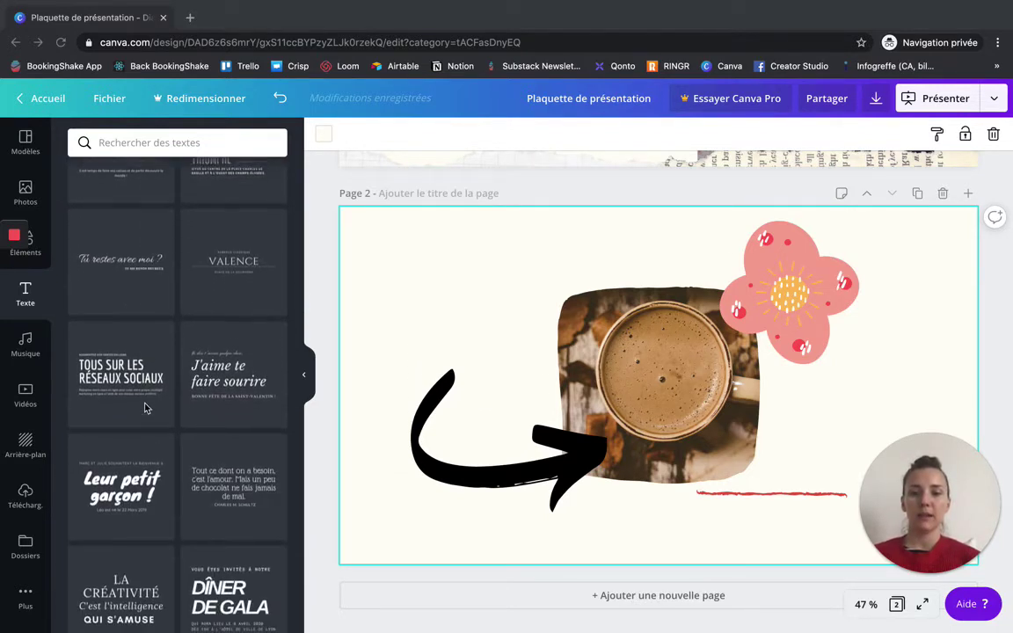
{"action": "scroll", "coordinate": [146, 407], "scroll_direction": "down", "scroll_amount": 5}
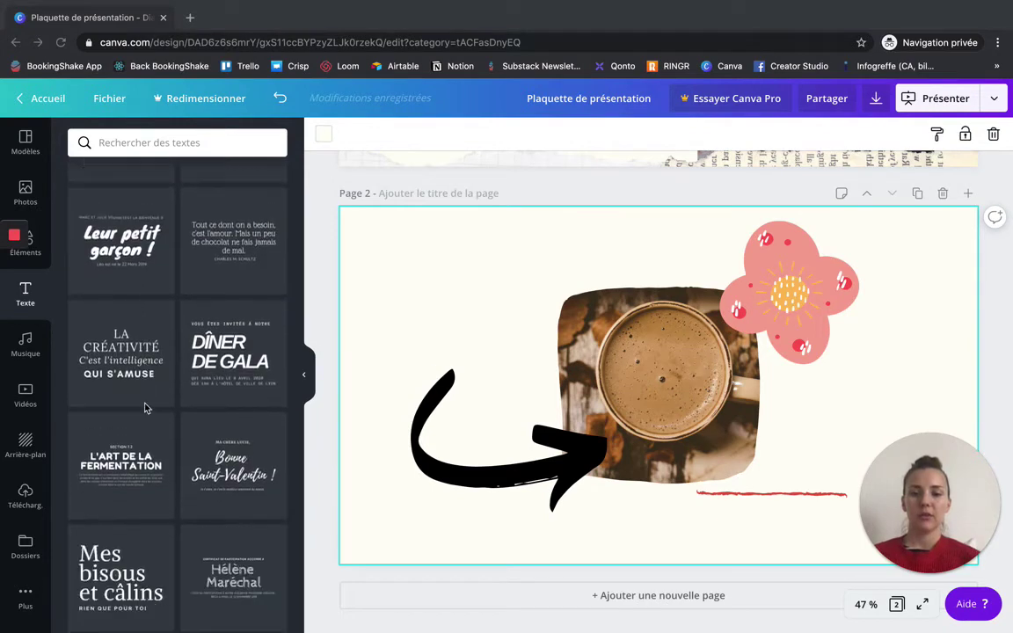
{"action": "scroll", "coordinate": [146, 409], "scroll_direction": "down", "scroll_amount": 4}
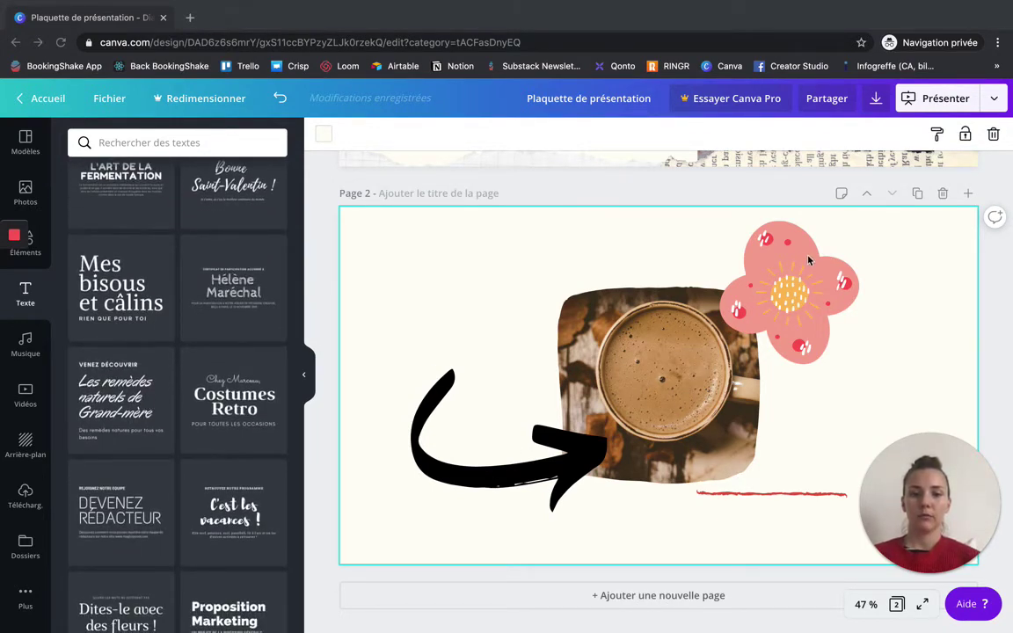
- Delete the pink flower, the rough red line and the black arrow from page 2
{"action": "left_click", "coordinate": [808, 295]}
{"action": "key", "text": "Delete"}
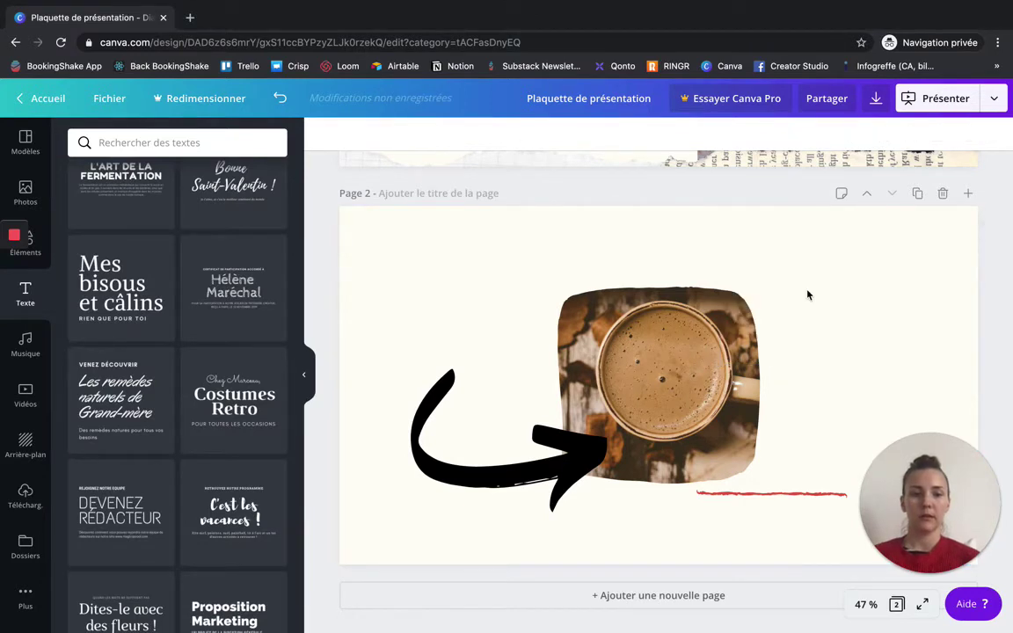
{"action": "left_click", "coordinate": [793, 511]}
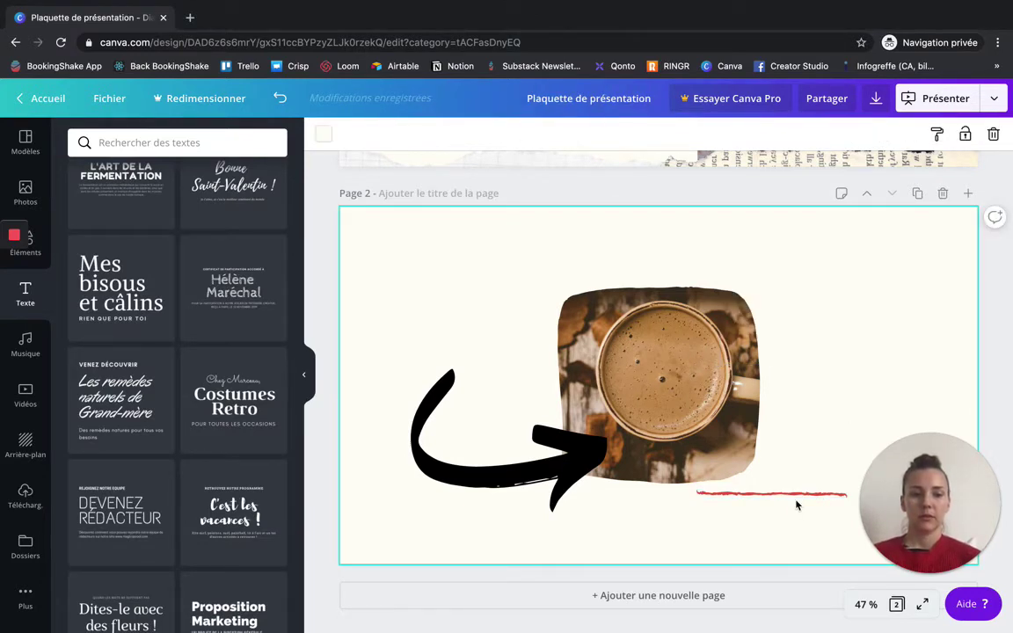
{"action": "left_click", "coordinate": [802, 494]}
{"action": "key", "text": "Delete"}
{"action": "left_click", "coordinate": [538, 459]}
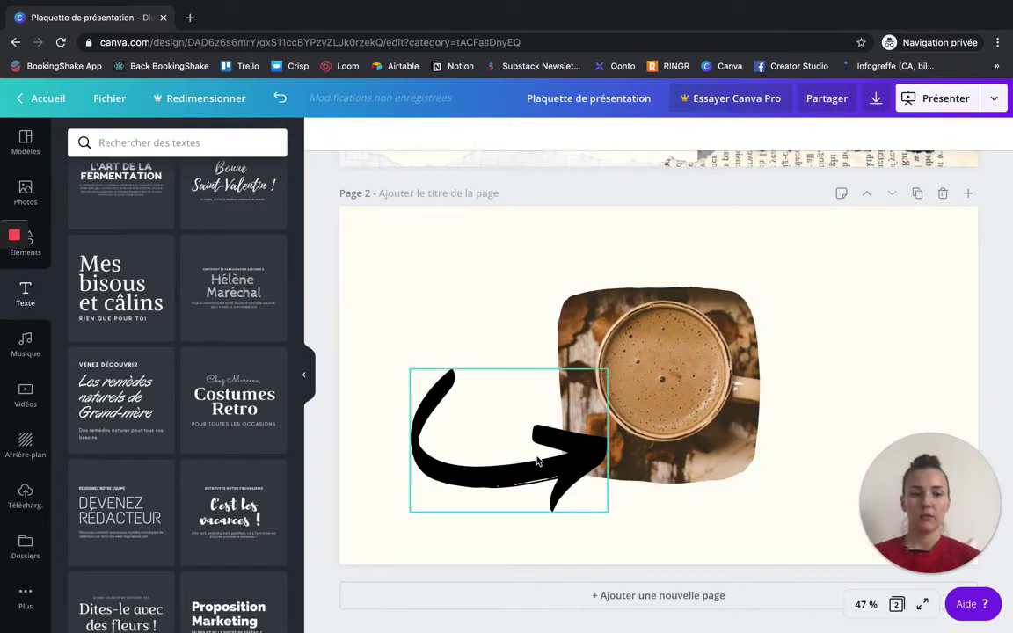
{"action": "key", "text": "Delete"}
- Enlarge the framed coffee photo by about a third and keep it centered on page 2
{"action": "left_click", "coordinate": [580, 430]}
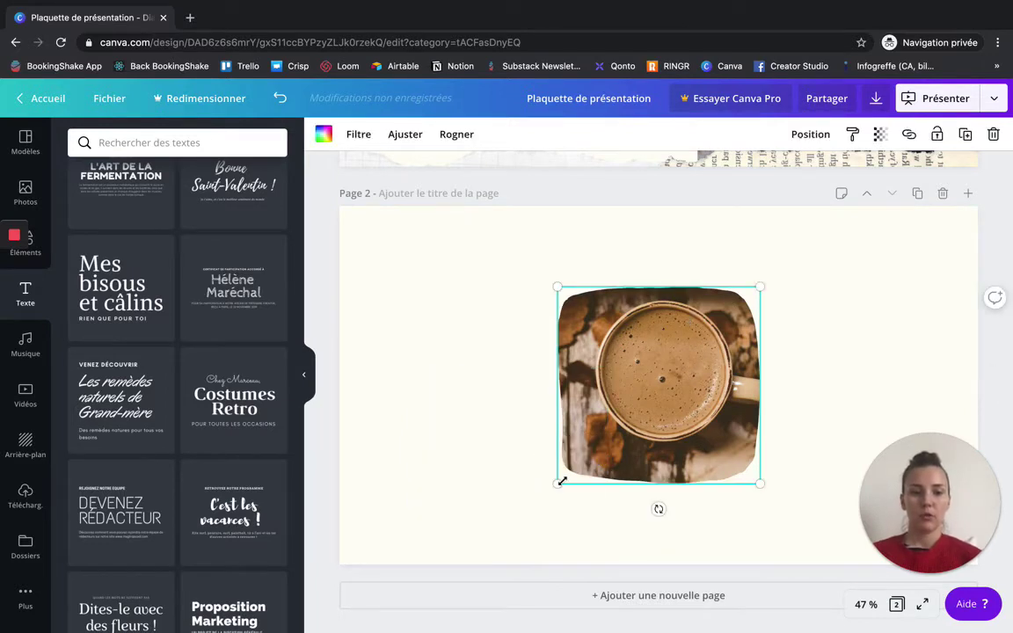
{"action": "left_click_drag", "start_coordinate": [557, 482], "coordinate": [494, 546]}
{"action": "left_click_drag", "start_coordinate": [577, 451], "coordinate": [596, 441]}
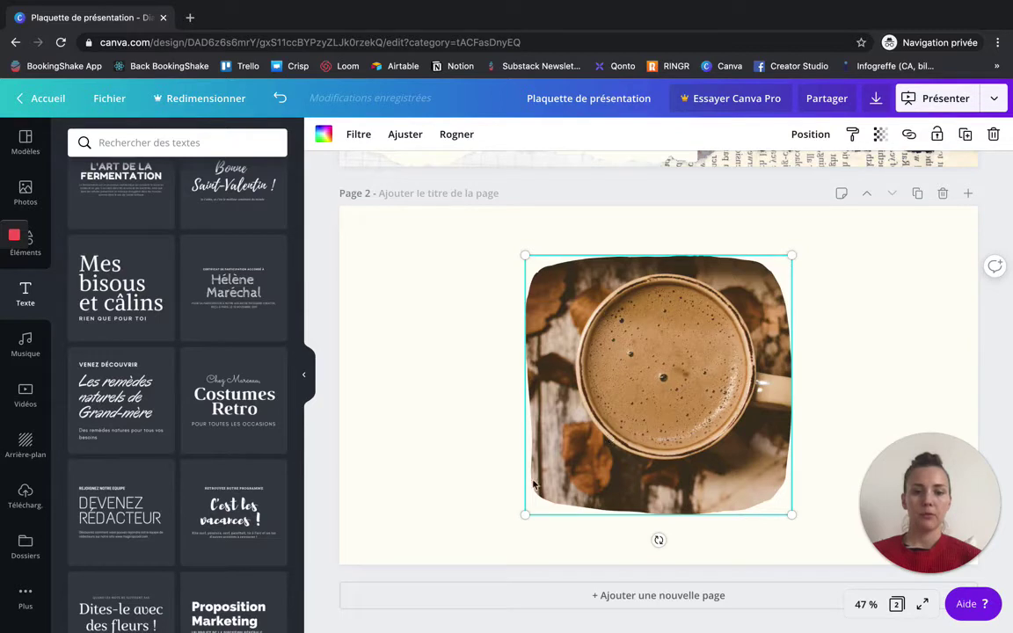
- Add the "C'est les vacances !" font combination to page 2 and replace its headline with "Vive l'automne !"
{"action": "left_click", "coordinate": [234, 510]}
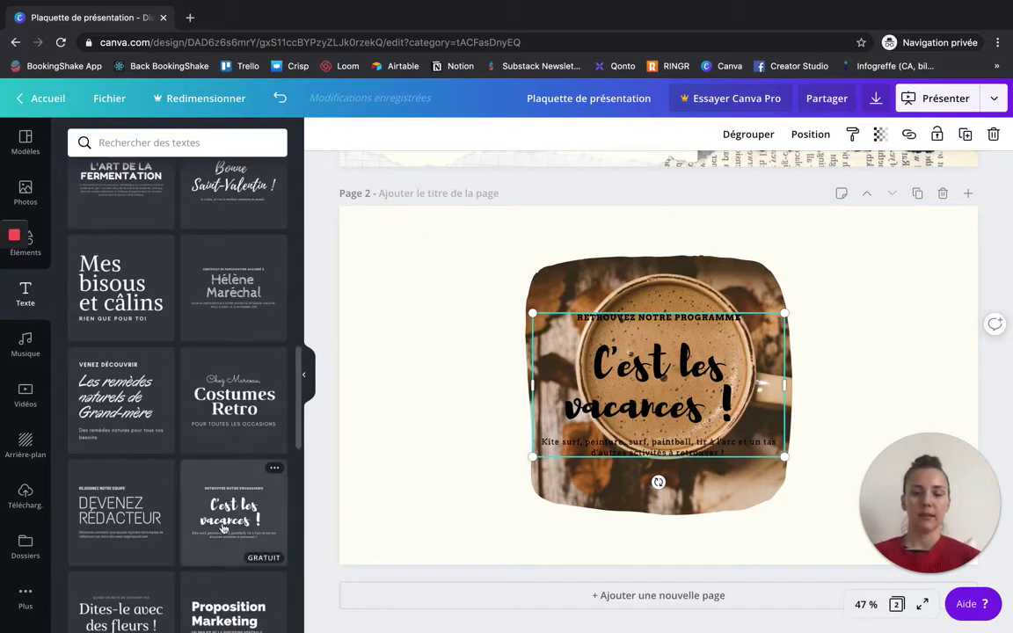
{"action": "left_click", "coordinate": [624, 334]}
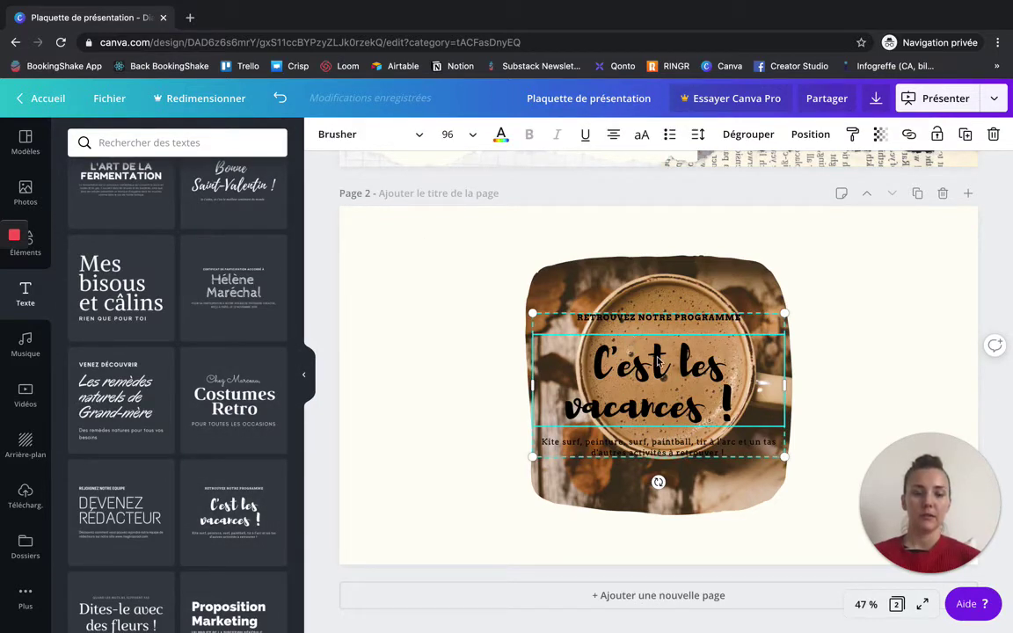
{"action": "double_click", "coordinate": [698, 360]}
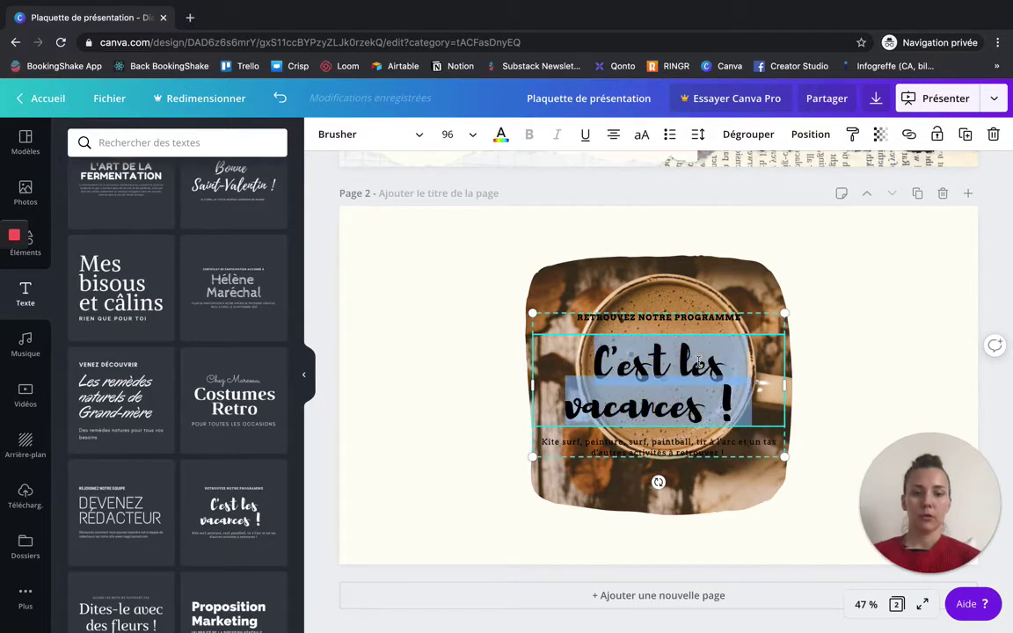
{"action": "type", "text": "Vive"}
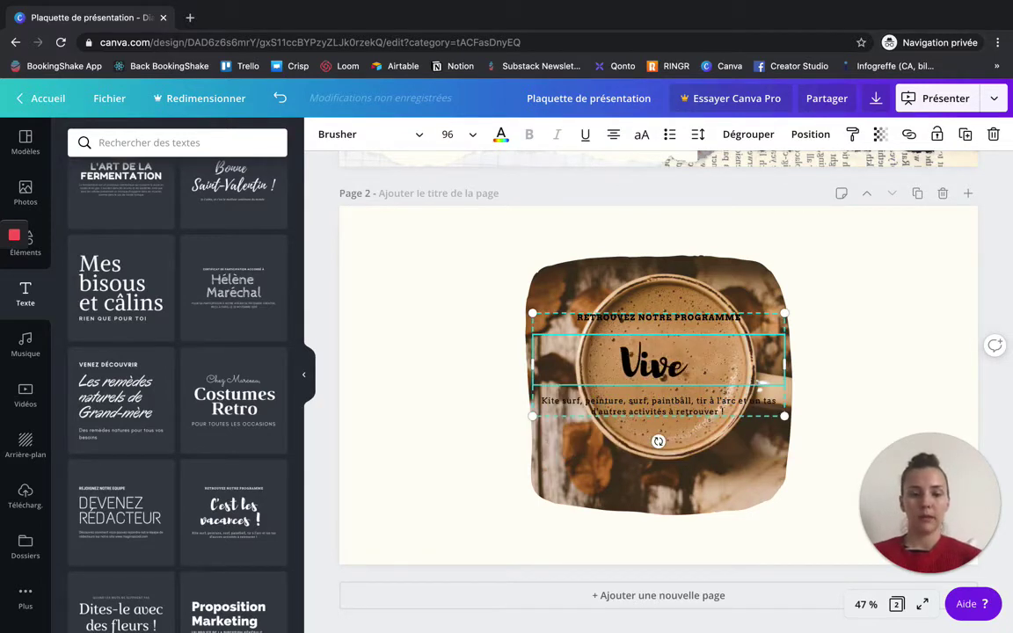
{"action": "type", "text": " l'auto"}
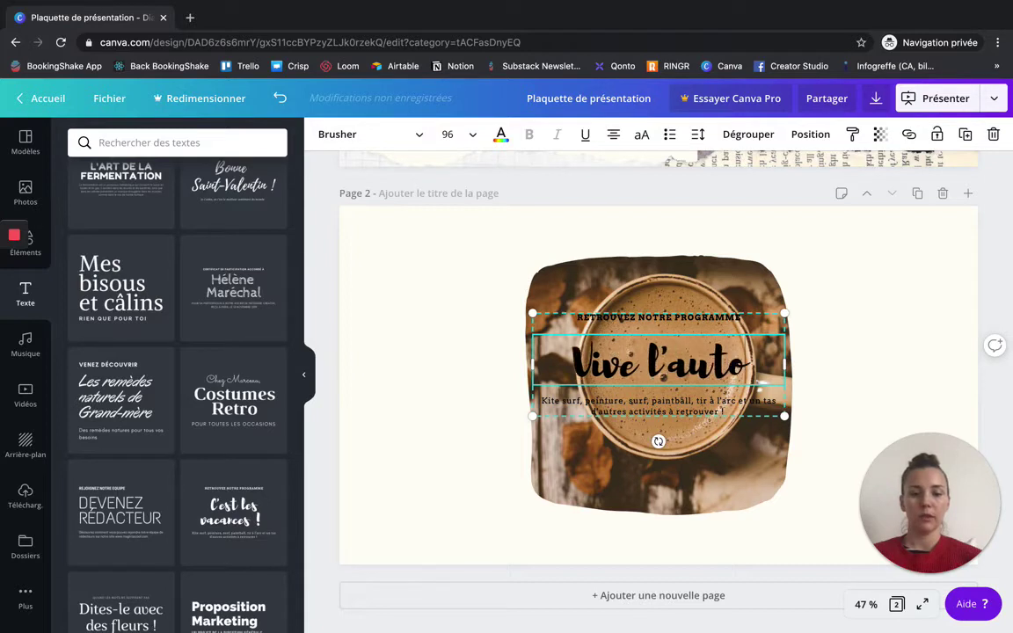
{"action": "type", "text": "mne"}
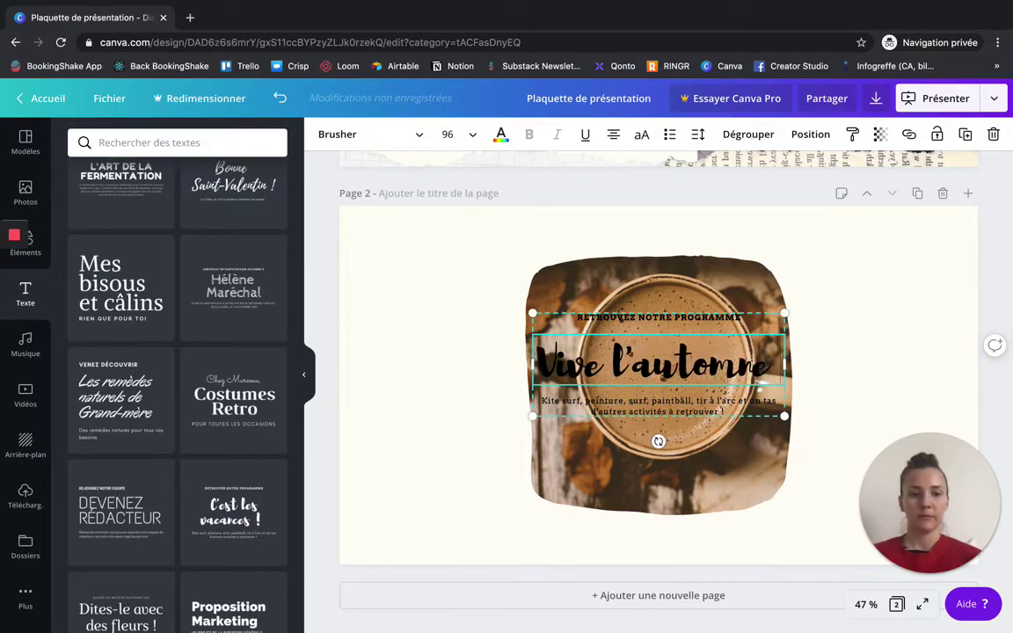
{"action": "type", "text": " !"}
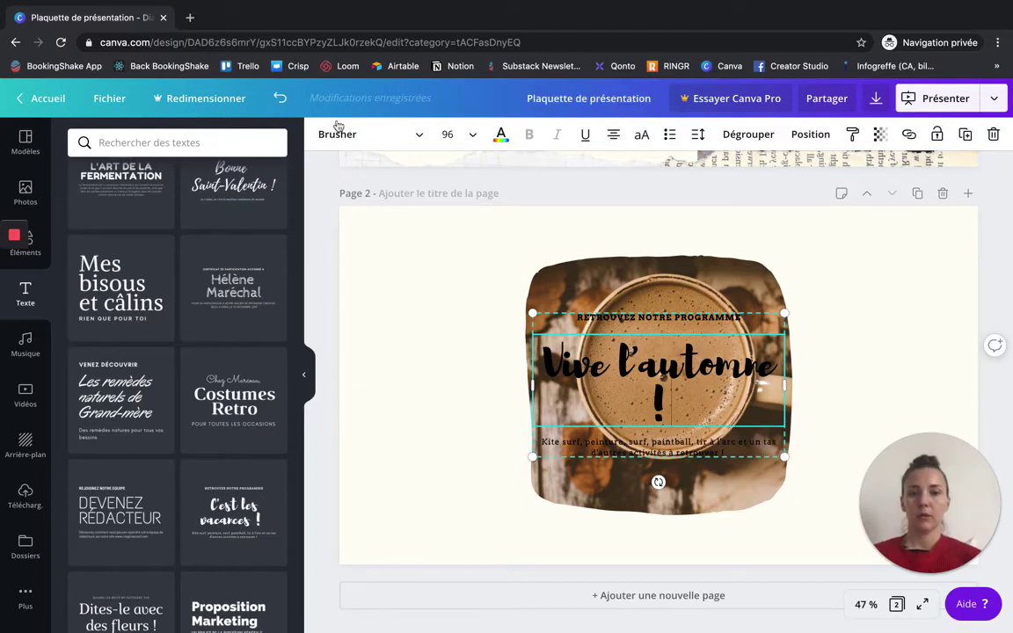
- Color the "Vive l'automne !" headline with the document's cream color and deselect it
{"action": "left_click", "coordinate": [501, 134]}
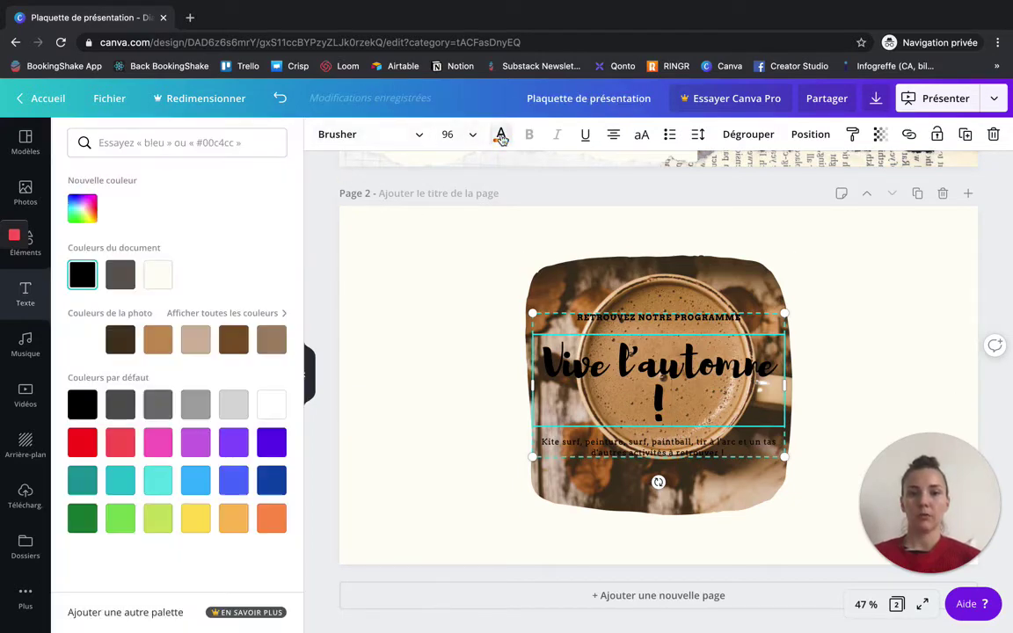
{"action": "left_click", "coordinate": [159, 274]}
{"action": "key", "text": "Escape"}
{"action": "key", "text": "Escape"}
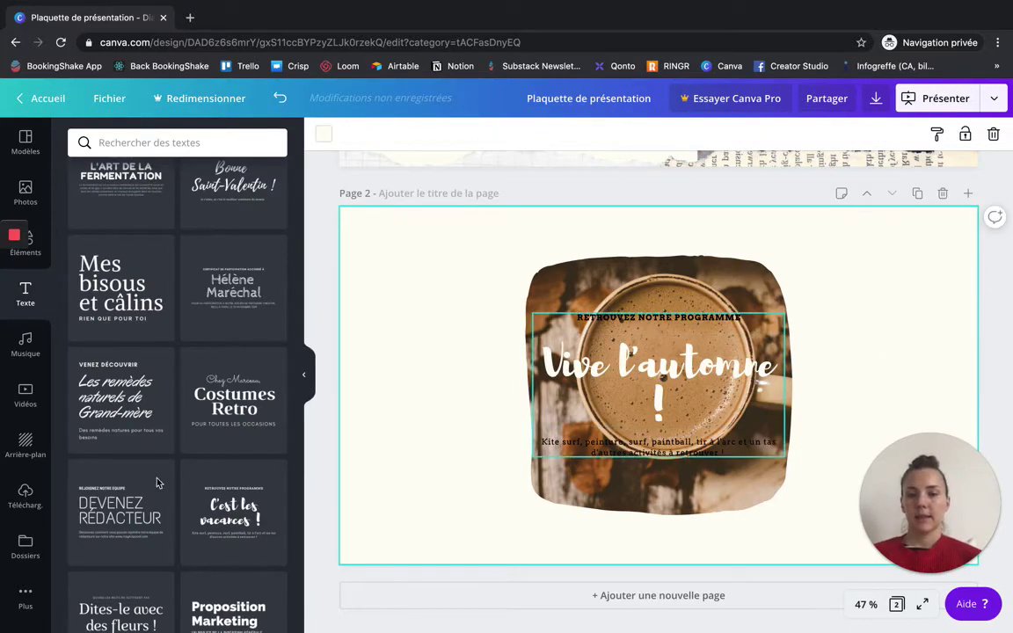
- Look through more font combinations, as well as the music and video libraries
{"action": "scroll", "coordinate": [158, 457], "scroll_direction": "down", "scroll_amount": 3}
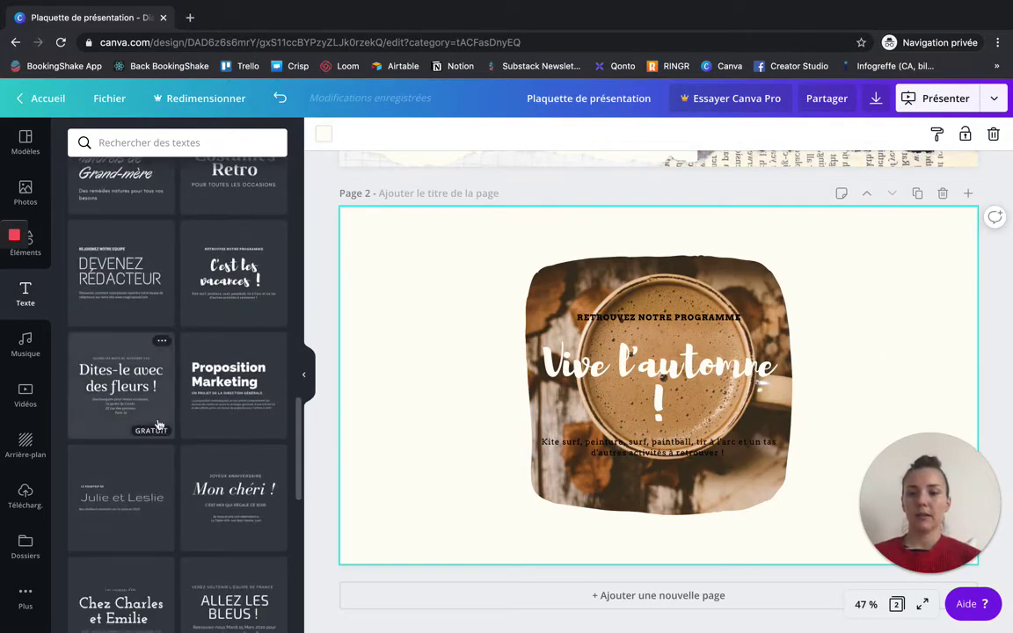
{"action": "scroll", "coordinate": [167, 396], "scroll_direction": "down", "scroll_amount": 3}
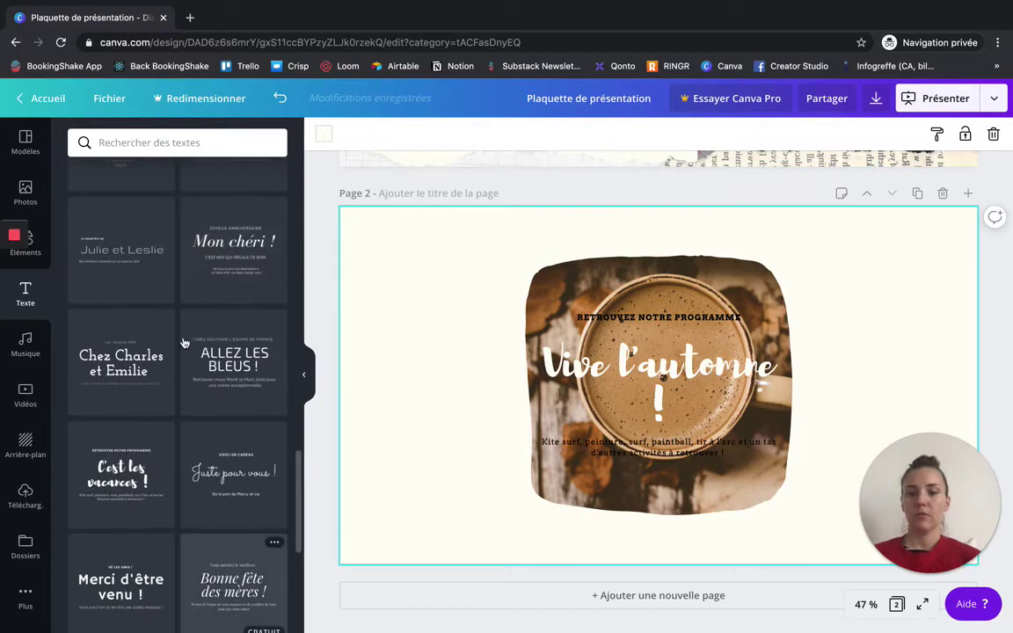
{"action": "left_click", "coordinate": [18, 345]}
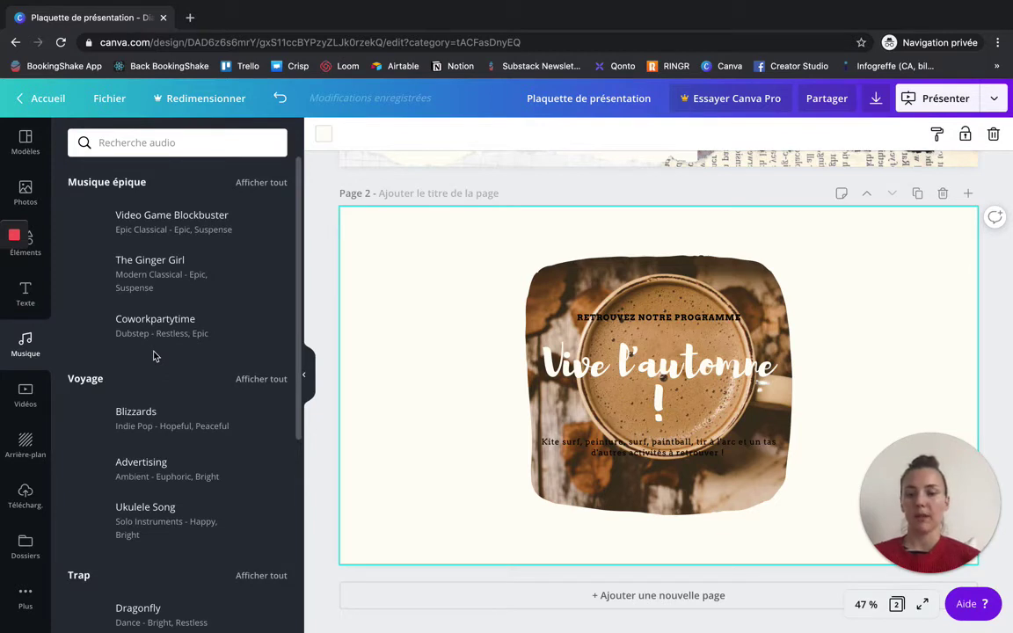
{"action": "left_click", "coordinate": [25, 396]}
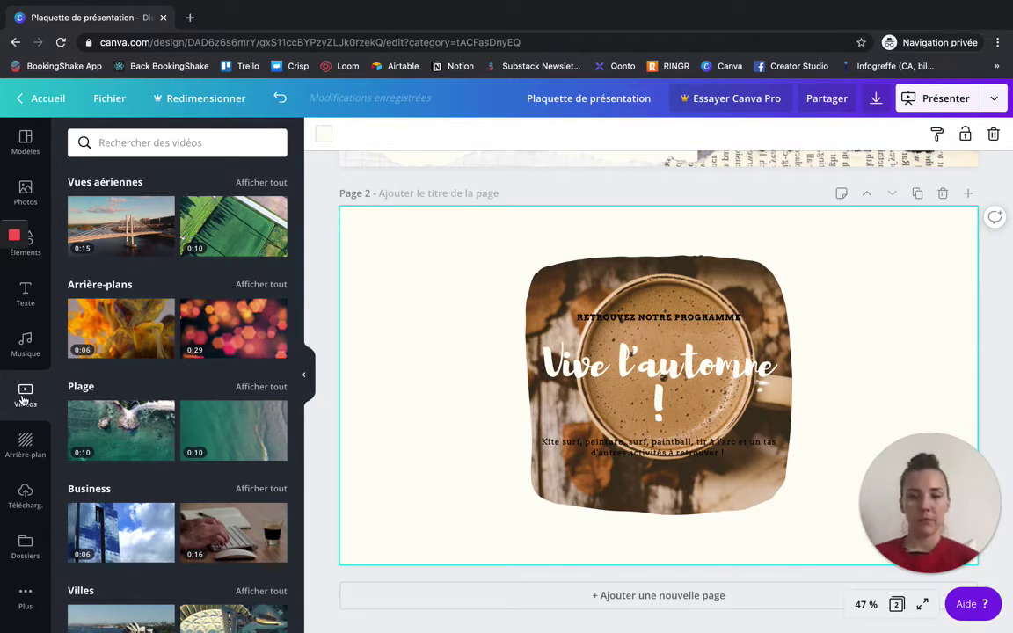
- Try a black background on page 2, and replace it with the brown crumpled paper background
{"action": "left_click", "coordinate": [25, 459]}
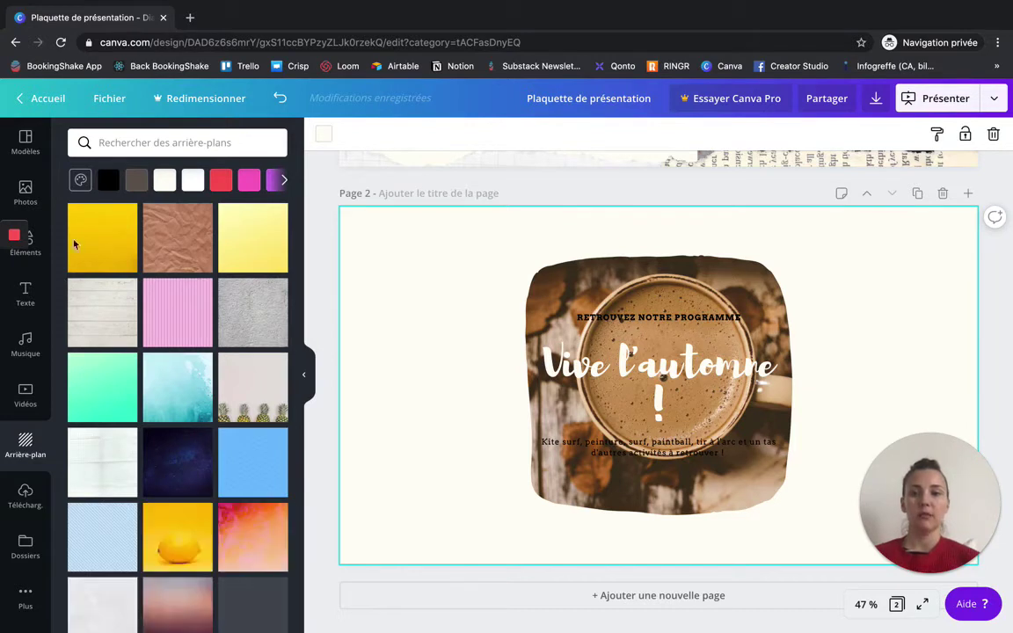
{"action": "left_click", "coordinate": [109, 183]}
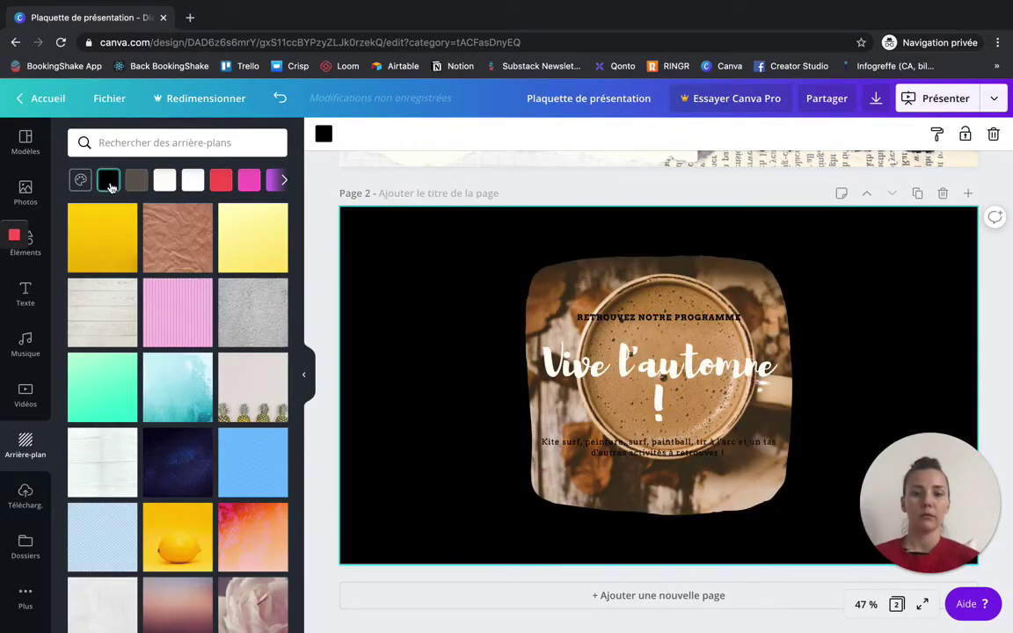
{"action": "left_click", "coordinate": [178, 252]}
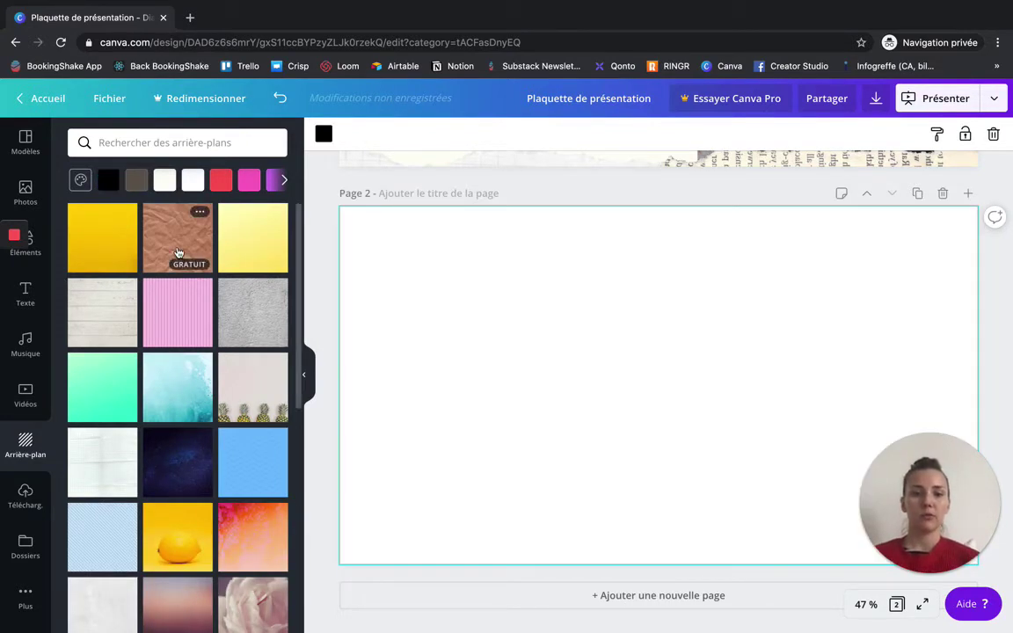
{"action": "left_click", "coordinate": [177, 253]}
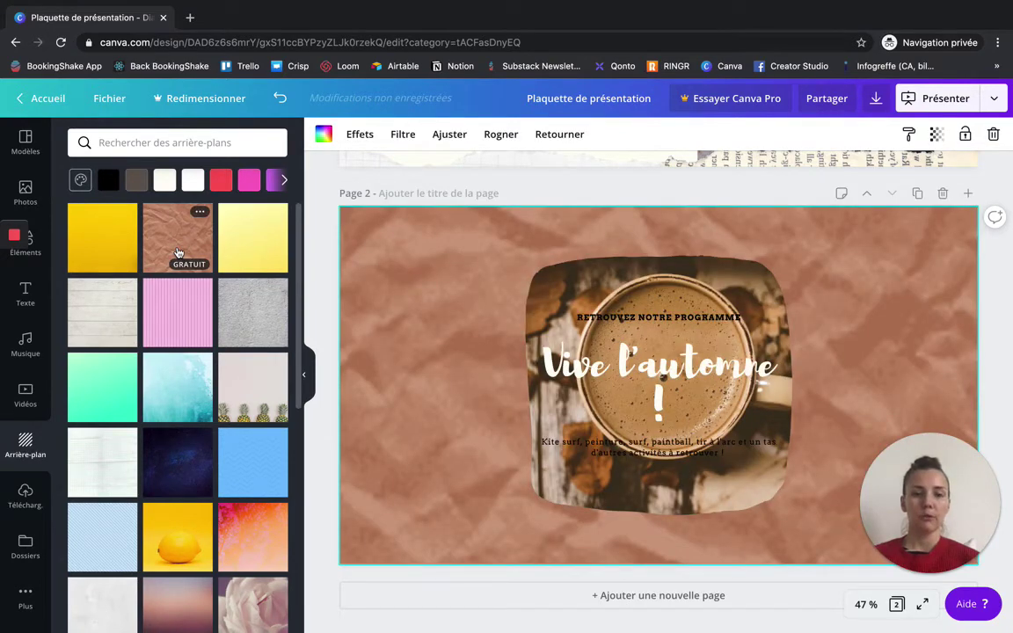
- Look through the remaining backgrounds, the folders and the additional apps and integrations
{"action": "scroll", "coordinate": [211, 447], "scroll_direction": "down", "scroll_amount": 5}
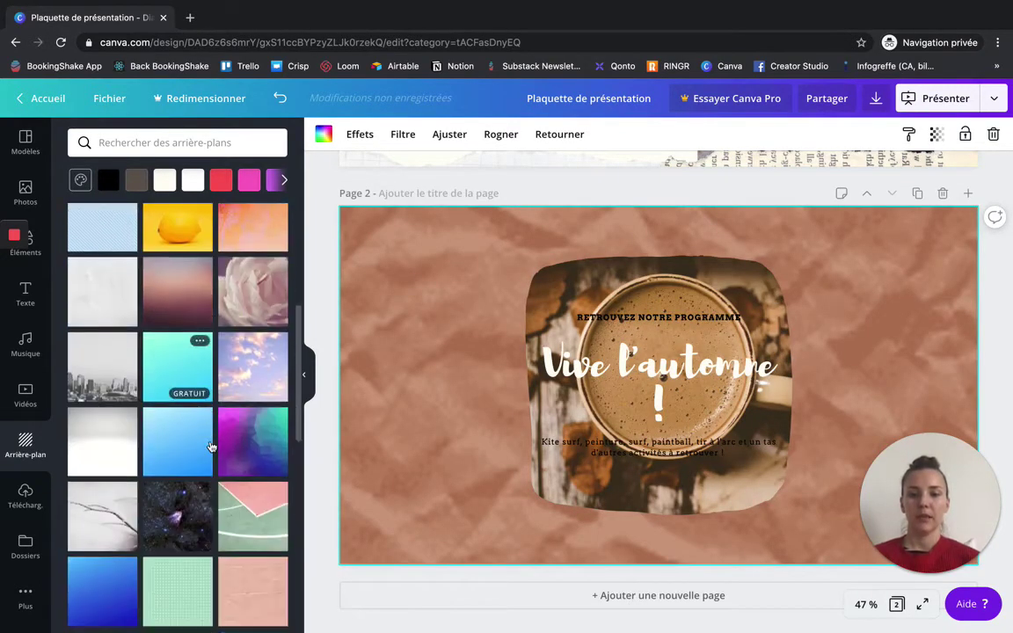
{"action": "scroll", "coordinate": [211, 447], "scroll_direction": "down", "scroll_amount": 8}
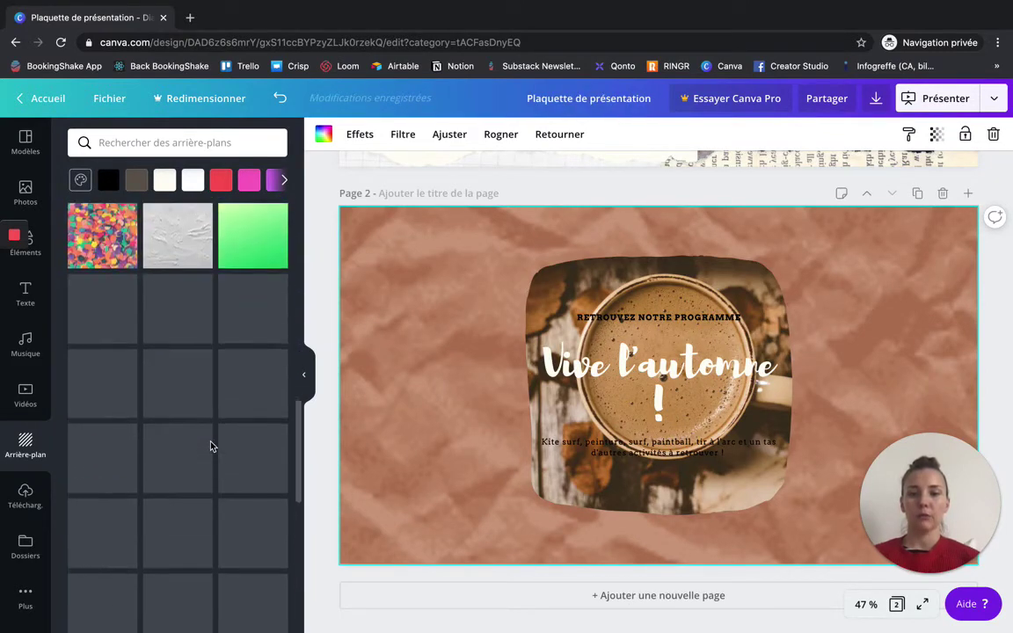
{"action": "scroll", "coordinate": [211, 446], "scroll_direction": "down", "scroll_amount": 5}
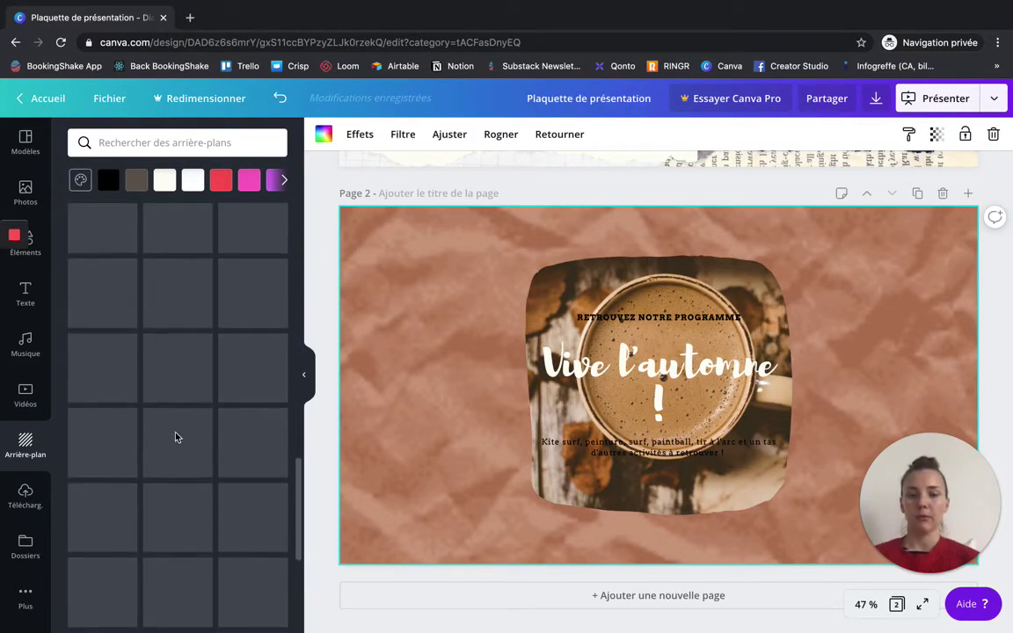
{"action": "scroll", "coordinate": [175, 437], "scroll_direction": "up", "scroll_amount": 5}
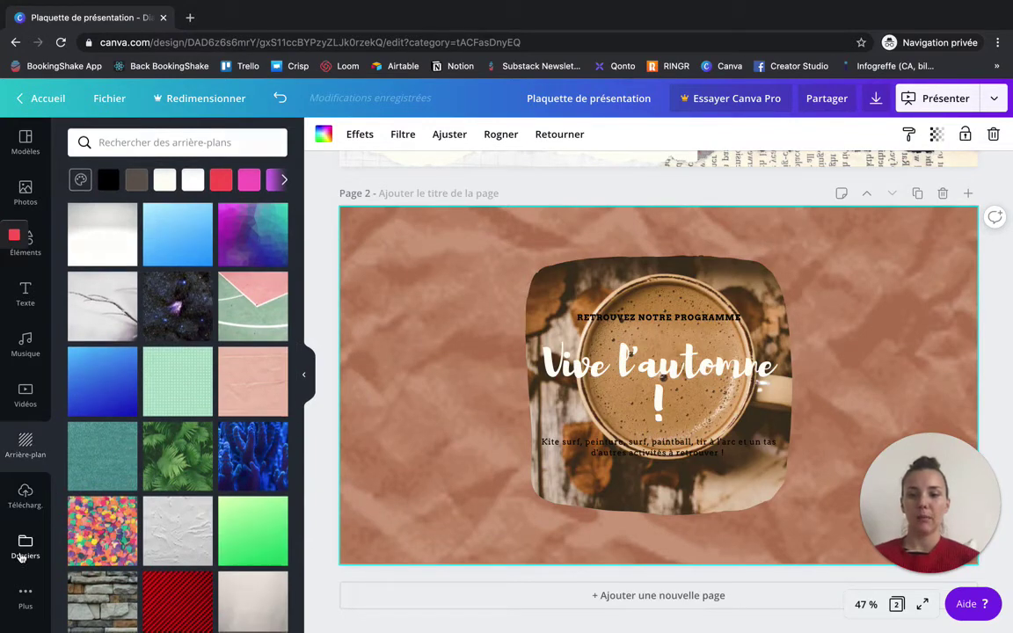
{"action": "left_click", "coordinate": [23, 547]}
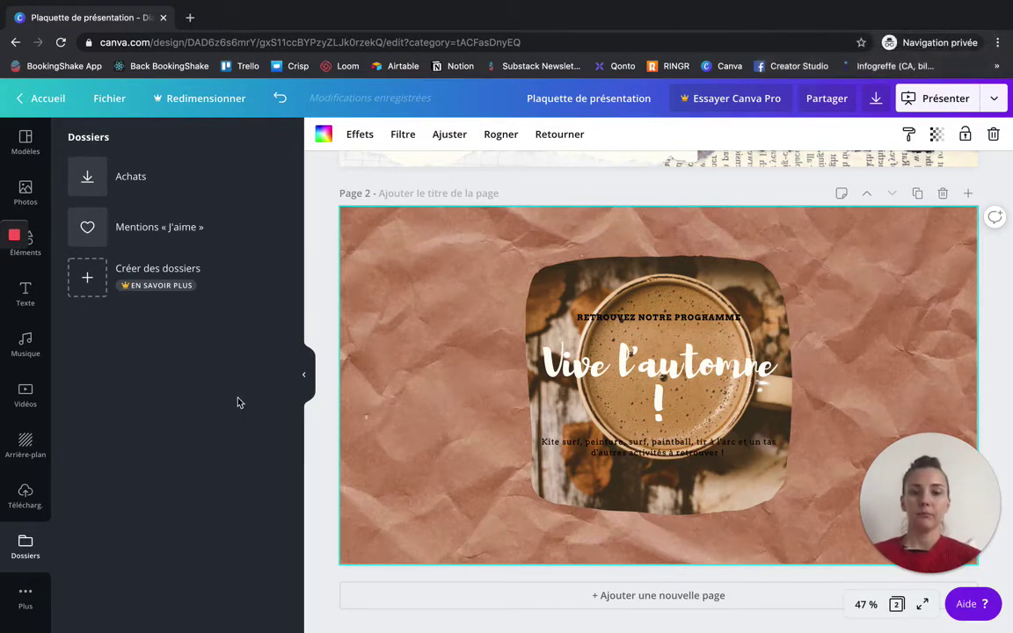
{"action": "left_click", "coordinate": [22, 600]}
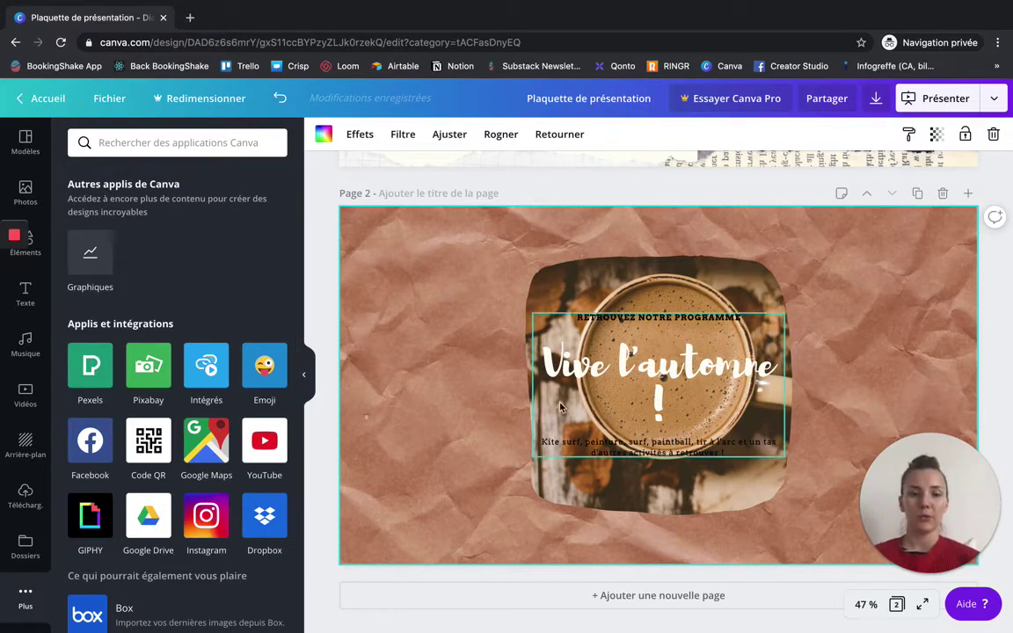
- Change the font of the "Vive l'automne !" headline to Abhaya Libre Regular
{"action": "left_click", "coordinate": [617, 374]}
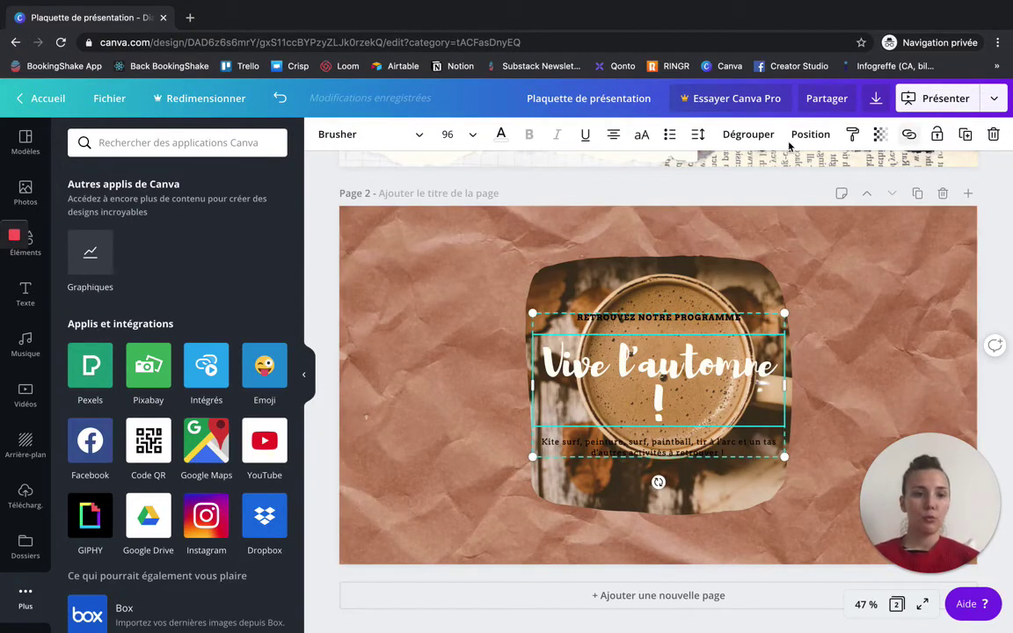
{"action": "left_click", "coordinate": [388, 142]}
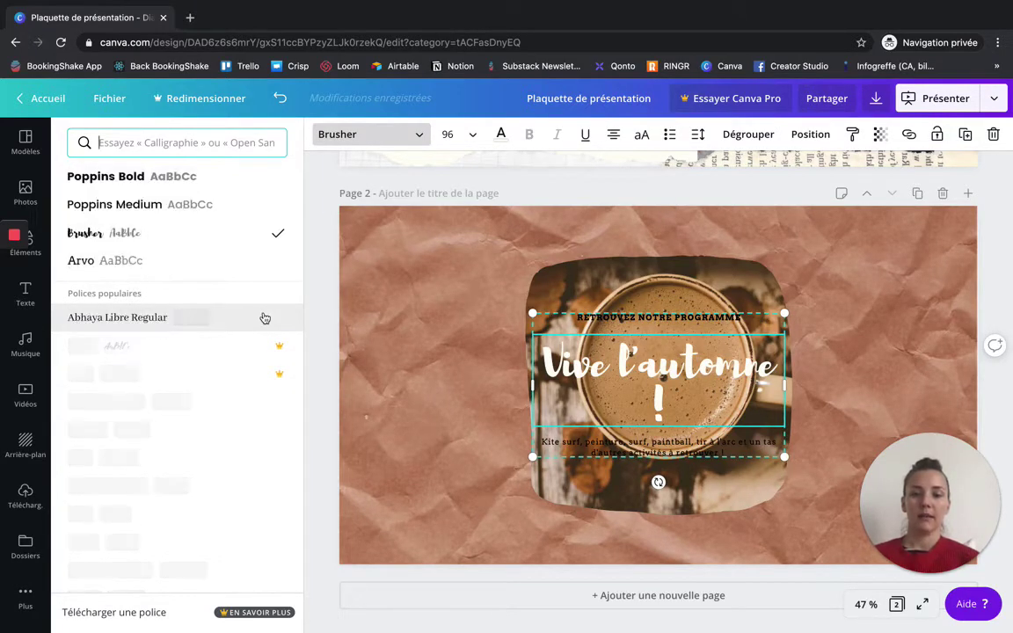
{"action": "left_click", "coordinate": [220, 324]}
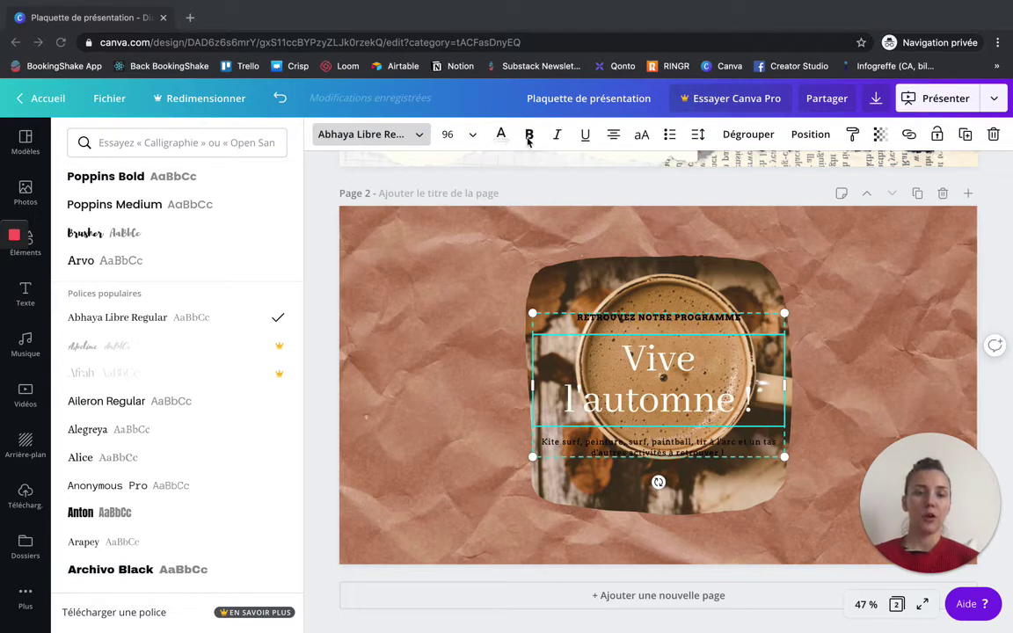
- Try left and right alignment and uppercase on the headline, returning it to centered text in normal case
{"action": "left_click", "coordinate": [613, 137]}
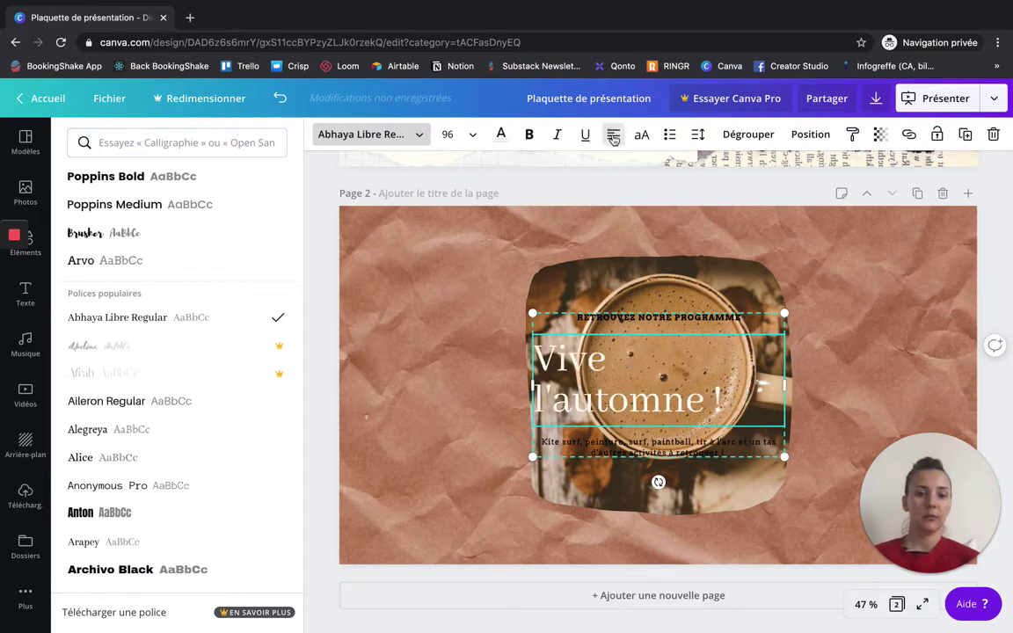
{"action": "left_click", "coordinate": [613, 137]}
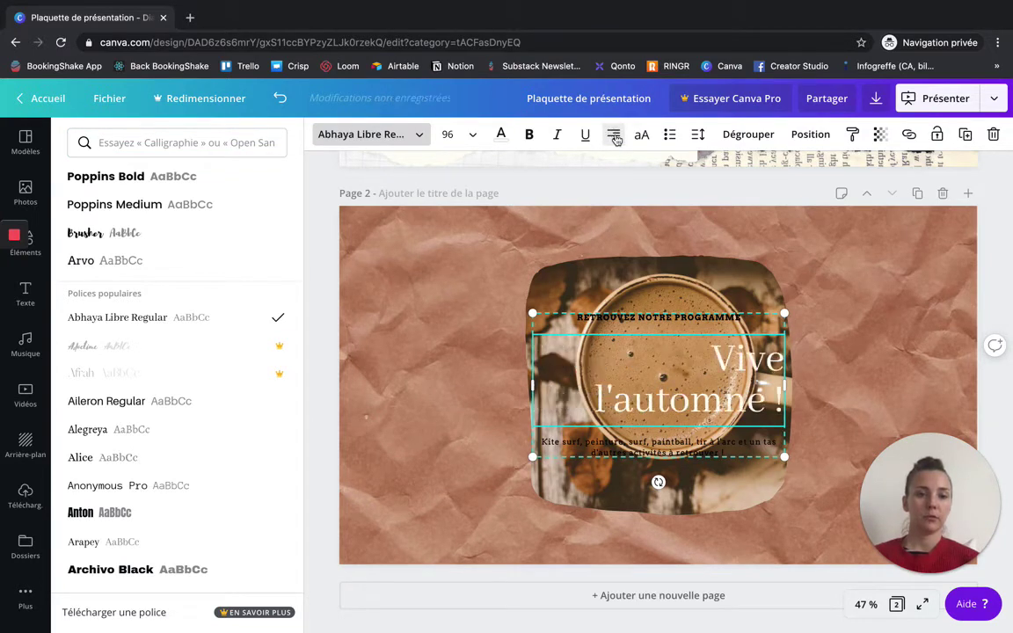
{"action": "left_click", "coordinate": [614, 137]}
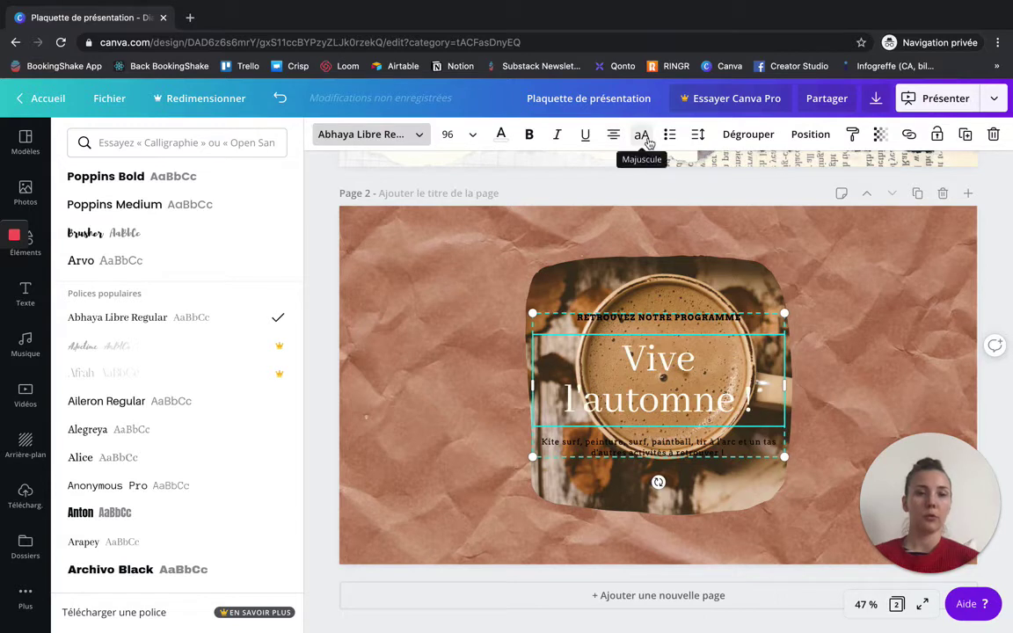
{"action": "left_click", "coordinate": [643, 137]}
{"action": "left_click", "coordinate": [645, 138]}
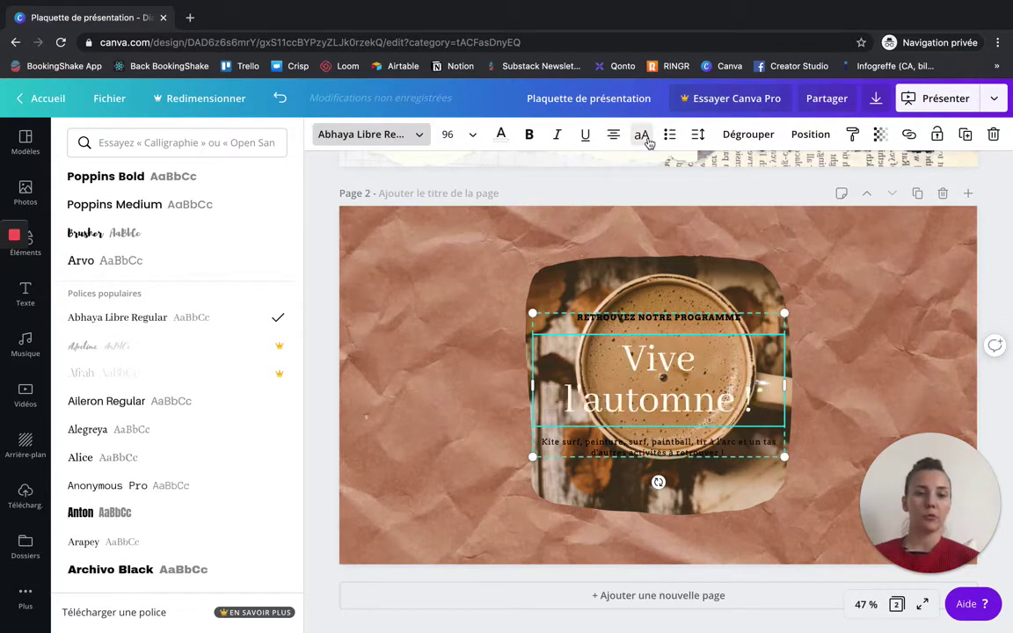
- Set the headline's letter spacing to 76 and line height to 1.07, and ungroup the text combination
{"action": "left_click", "coordinate": [698, 137]}
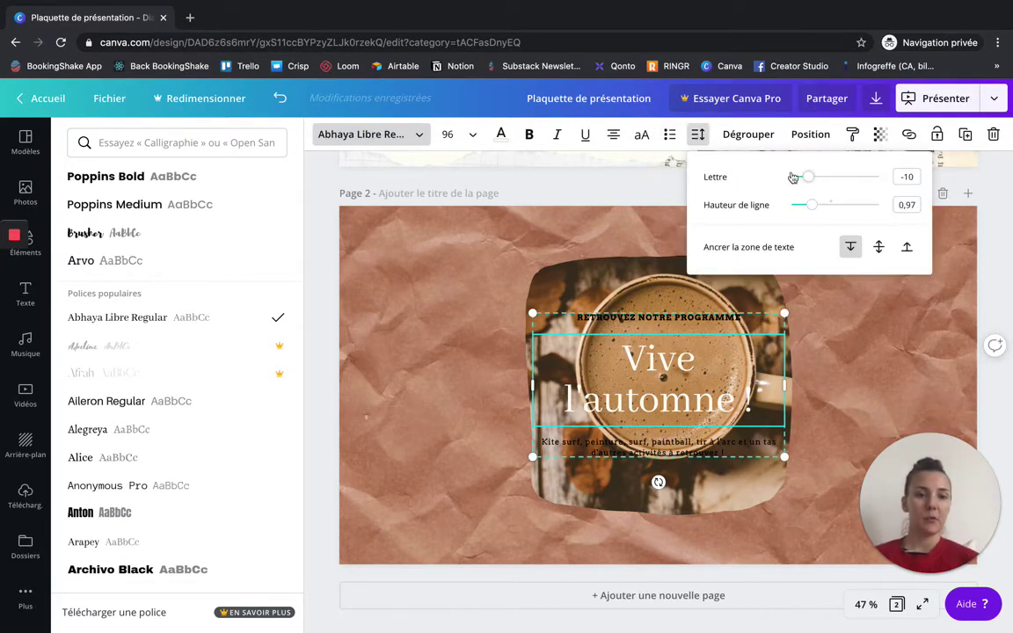
{"action": "left_click_drag", "start_coordinate": [809, 181], "coordinate": [816, 207]}
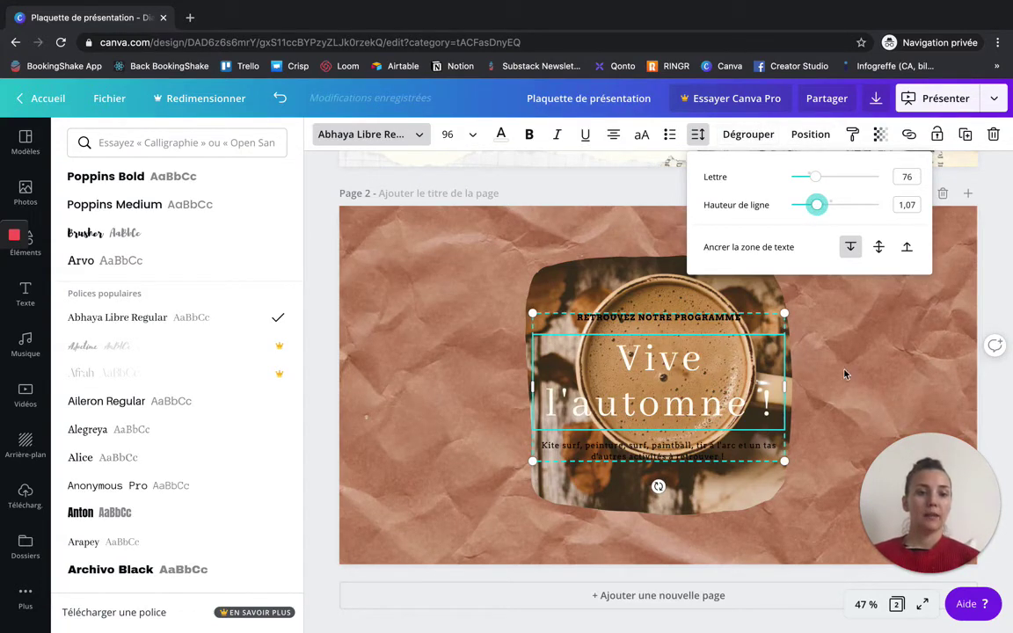
{"action": "left_click", "coordinate": [636, 299]}
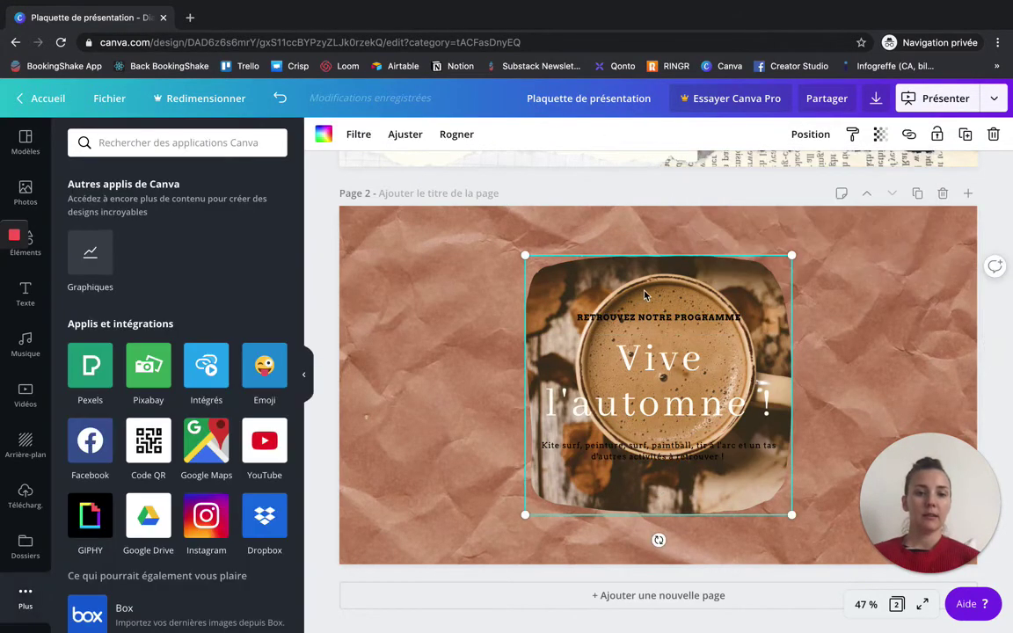
{"action": "left_click", "coordinate": [640, 378]}
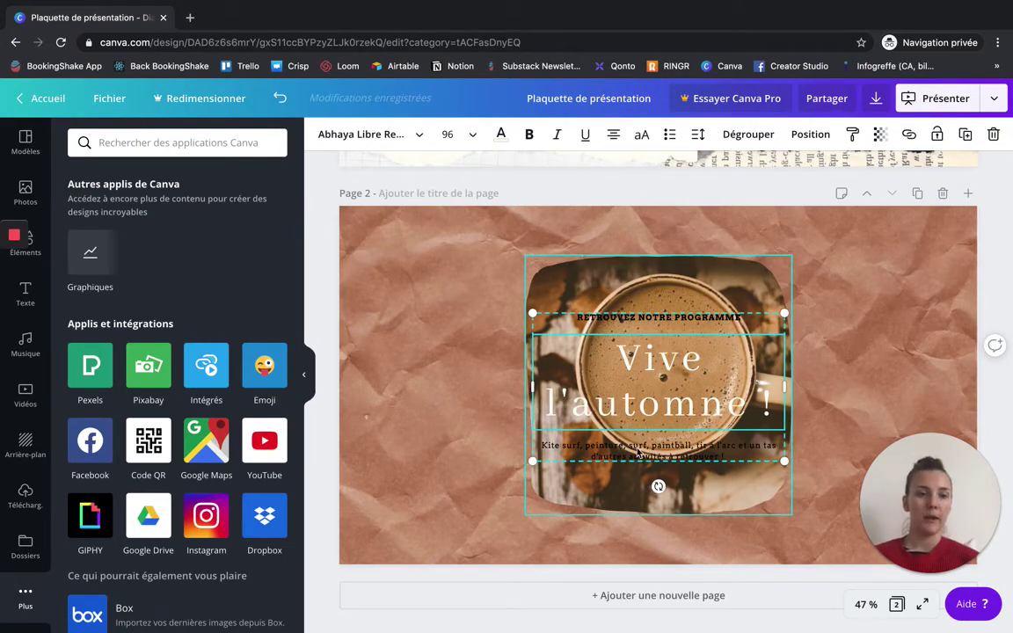
{"action": "left_click", "coordinate": [747, 136]}
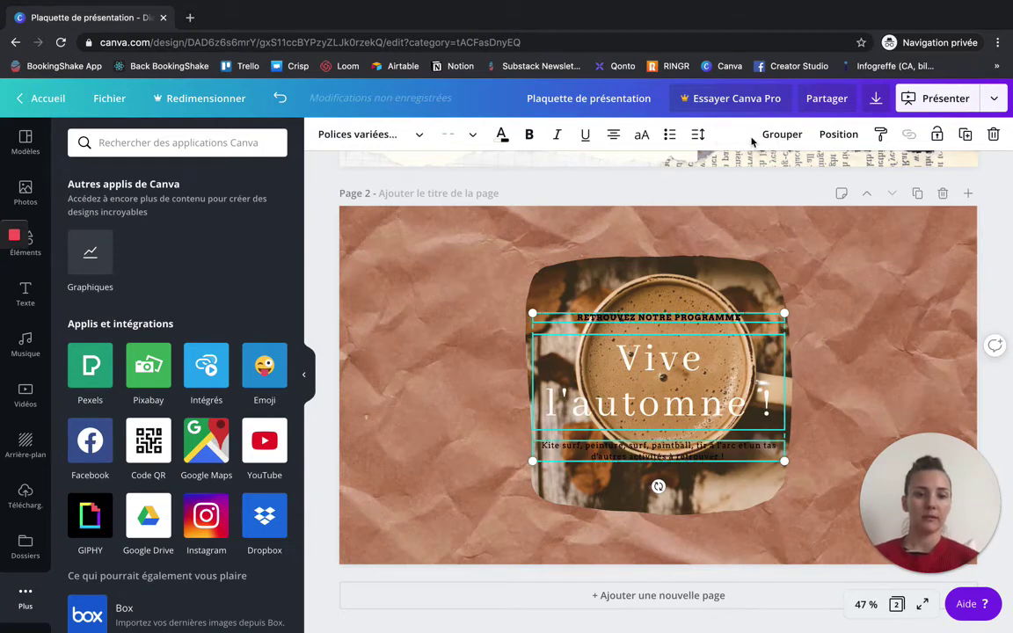
- Move the "RETROUVEZ NOTRE PROGRAMME" line above and left of the coffee photo, and the activities text to the page's upper right corner
{"action": "left_click", "coordinate": [842, 380]}
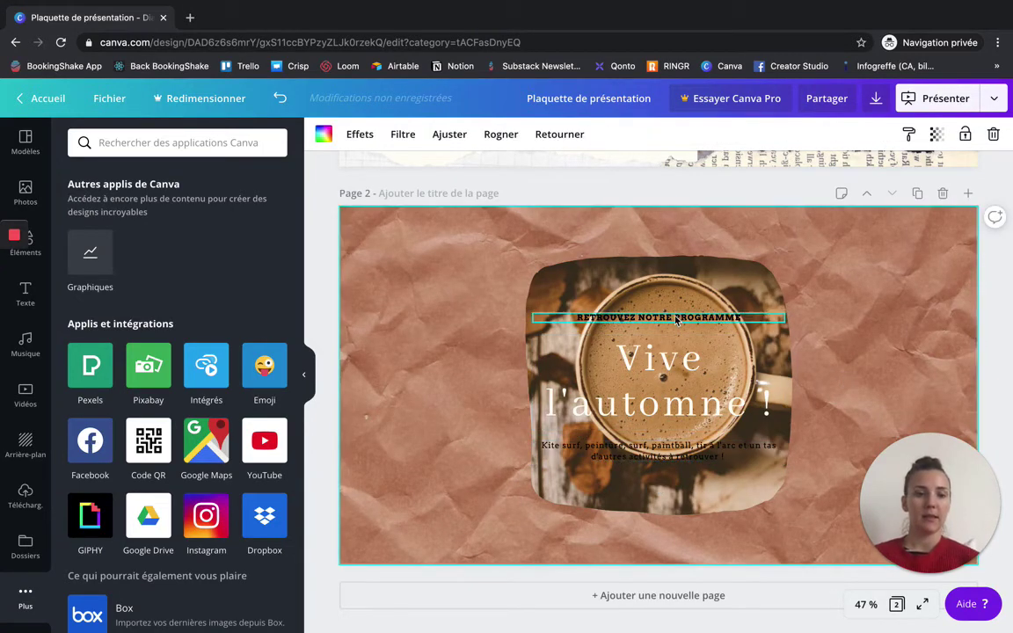
{"action": "left_click", "coordinate": [633, 316]}
{"action": "left_click_drag", "start_coordinate": [512, 249], "coordinate": [512, 249]}
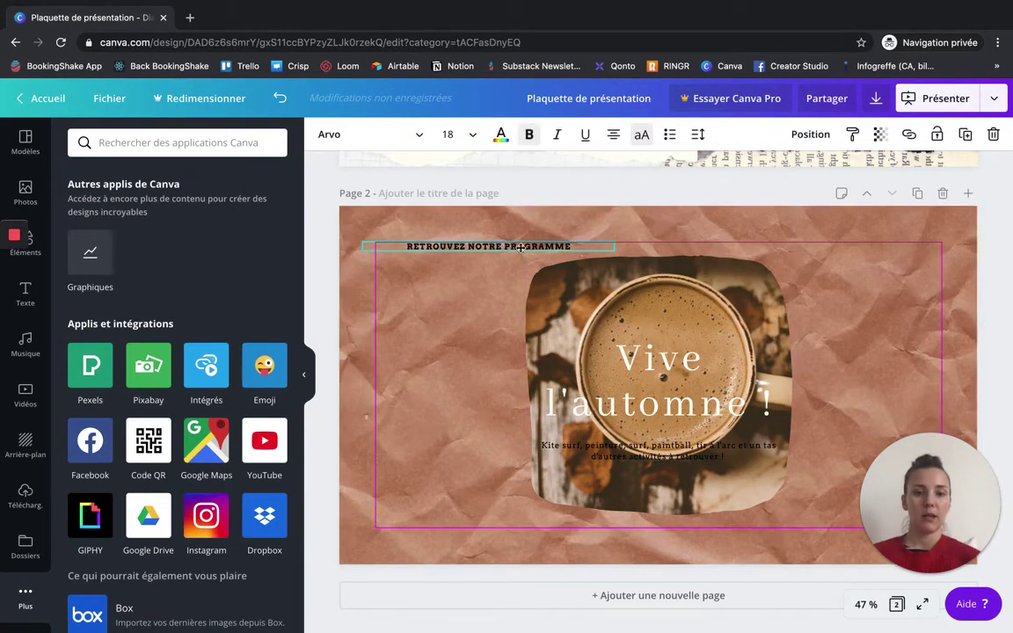
{"action": "left_click_drag", "start_coordinate": [681, 458], "coordinate": [852, 251]}
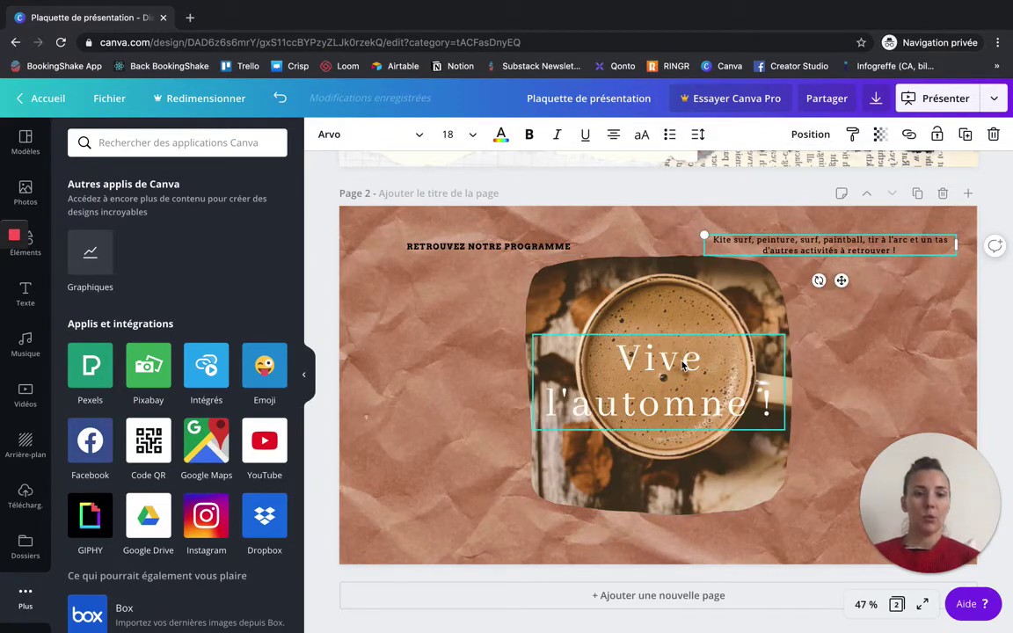
- Copy the text style of the activities paragraph onto the "Retrouvez notre programme" line
{"action": "left_click", "coordinate": [810, 134]}
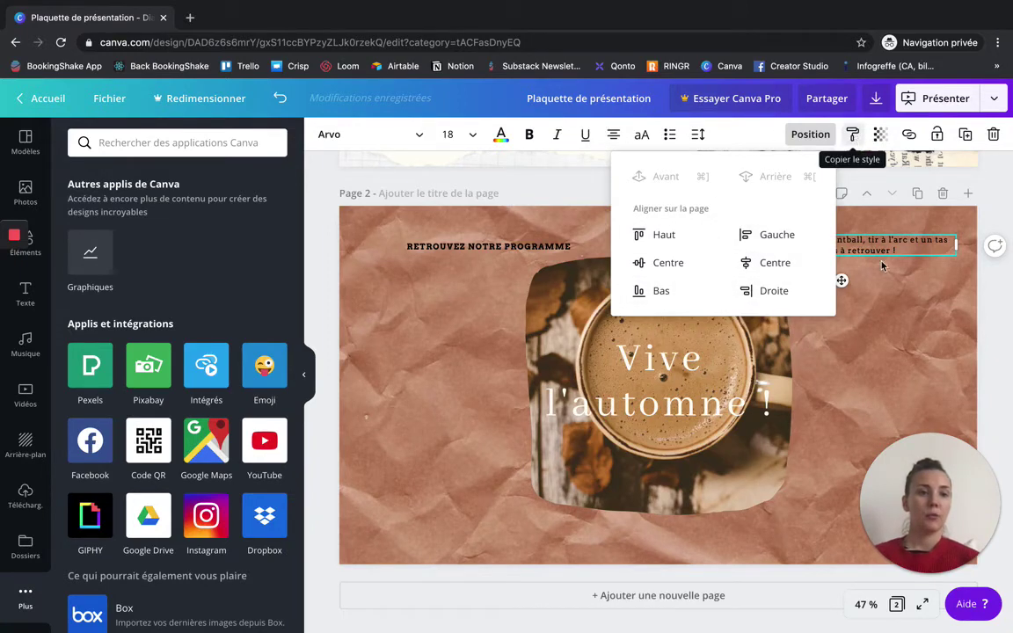
{"action": "left_click", "coordinate": [791, 236]}
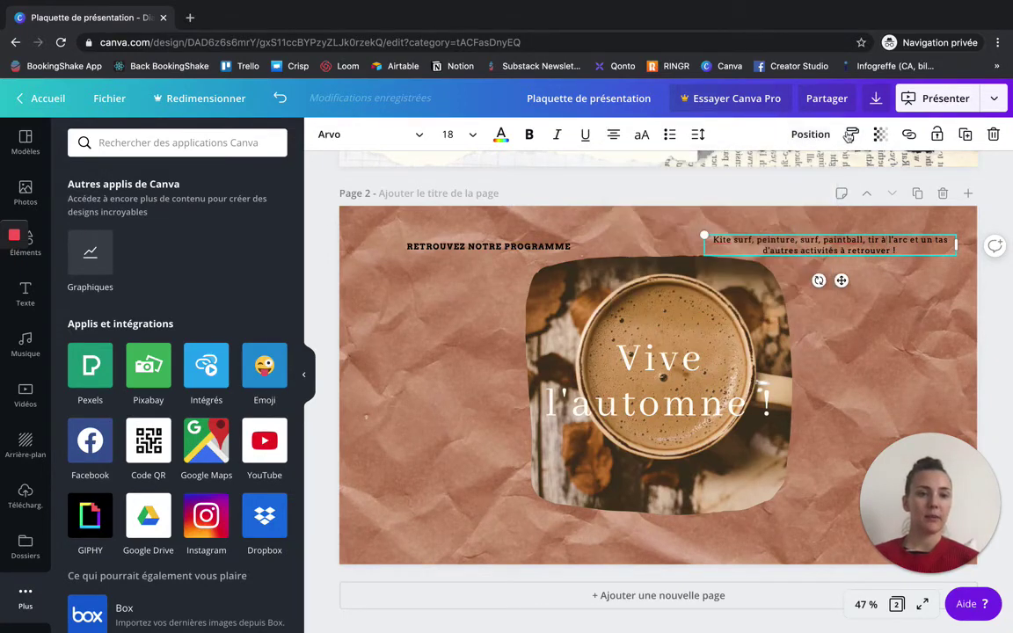
{"action": "left_click", "coordinate": [852, 134]}
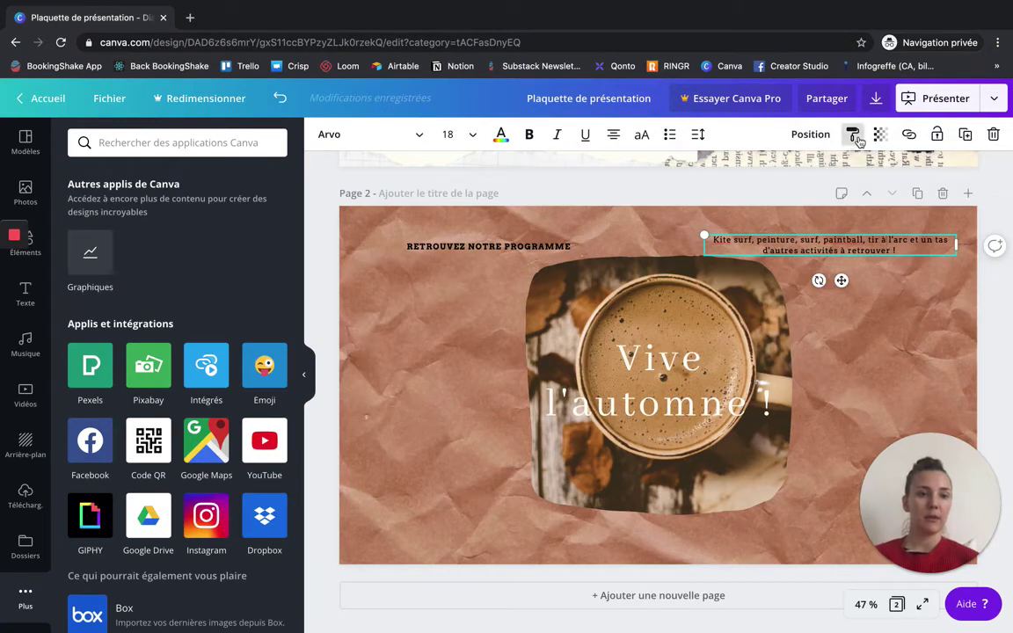
{"action": "left_click", "coordinate": [478, 256]}
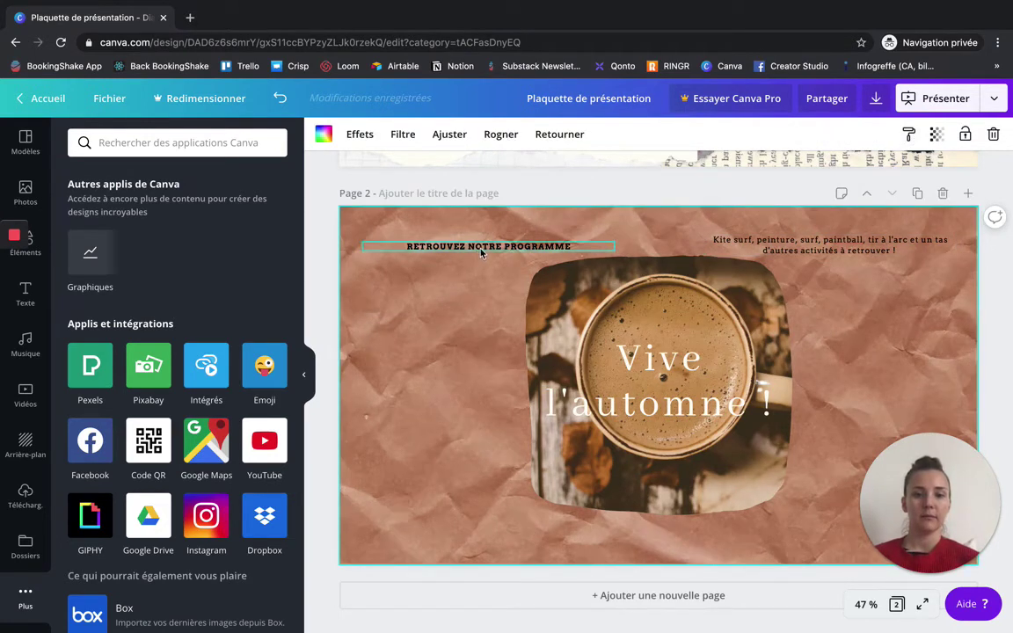
{"action": "left_click", "coordinate": [726, 239]}
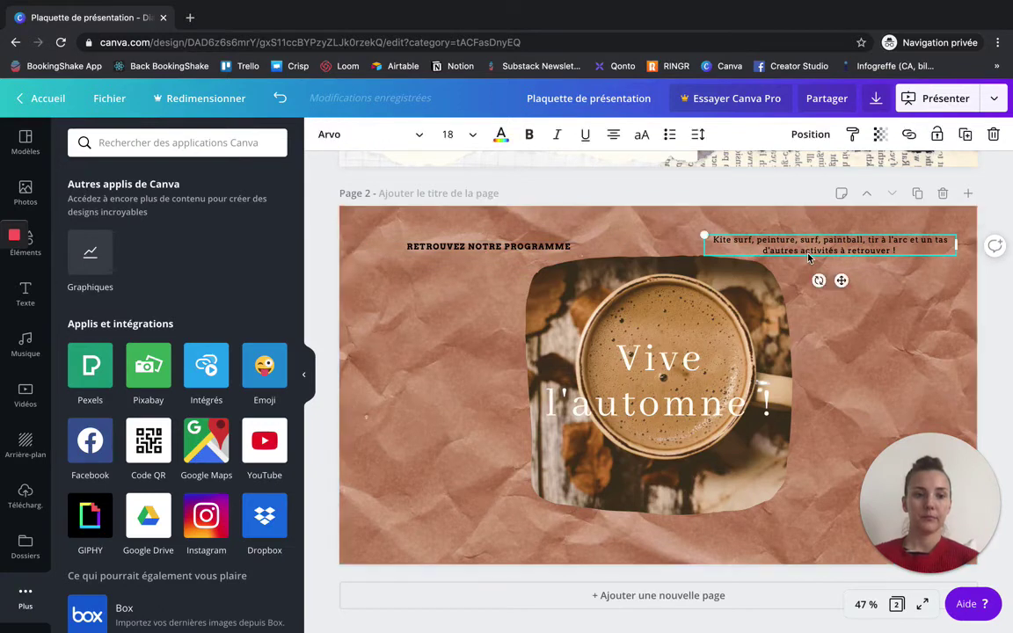
{"action": "left_click", "coordinate": [851, 133]}
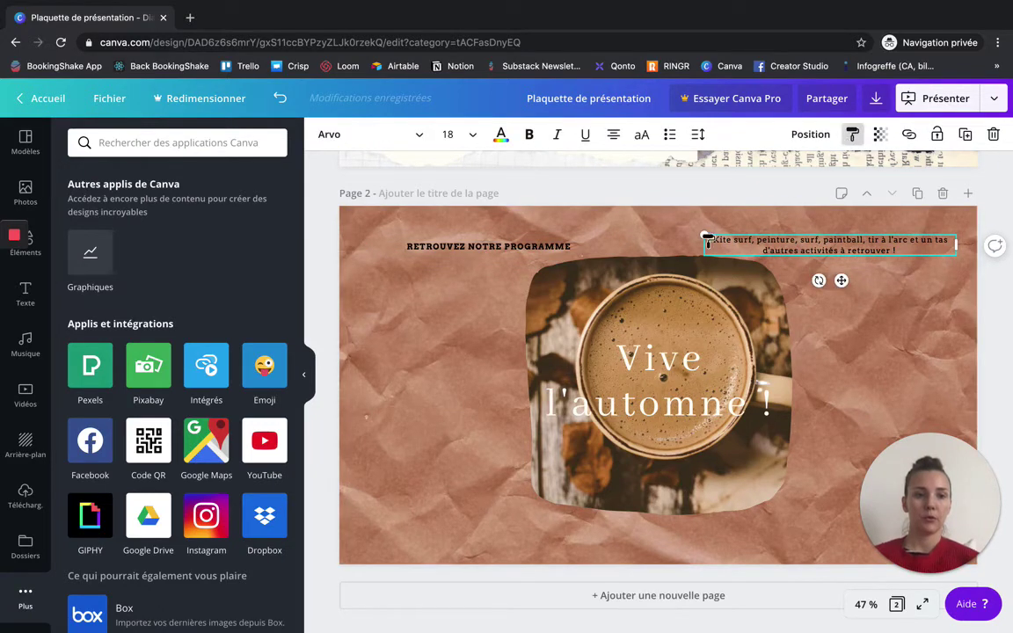
{"action": "left_click", "coordinate": [488, 251]}
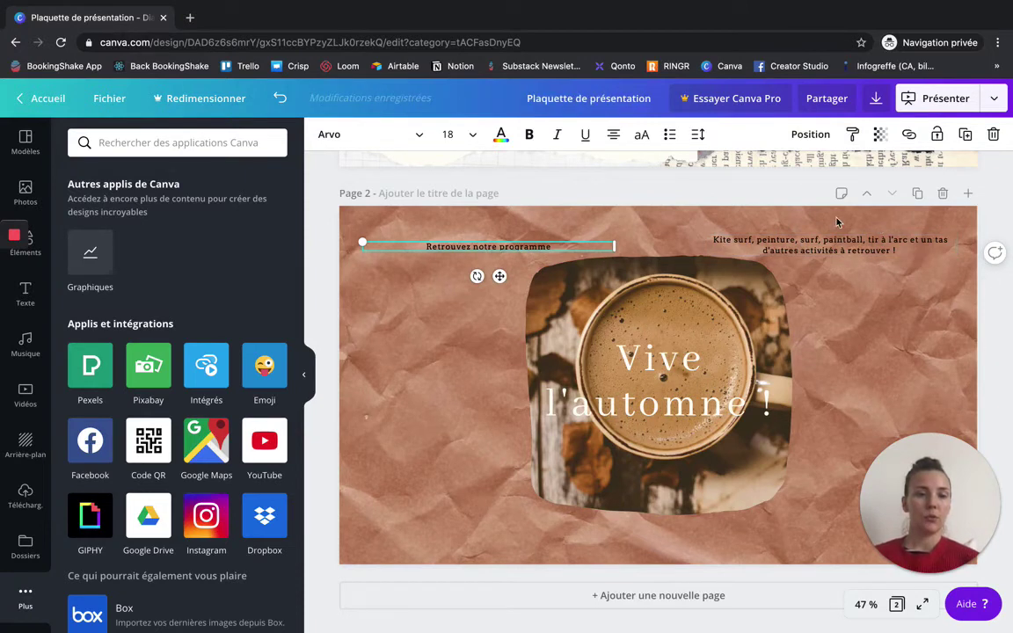
- Try out the transparency of the "Retrouvez notre programme" line and the coffee photo, leaving both at 100
{"action": "left_click", "coordinate": [879, 139]}
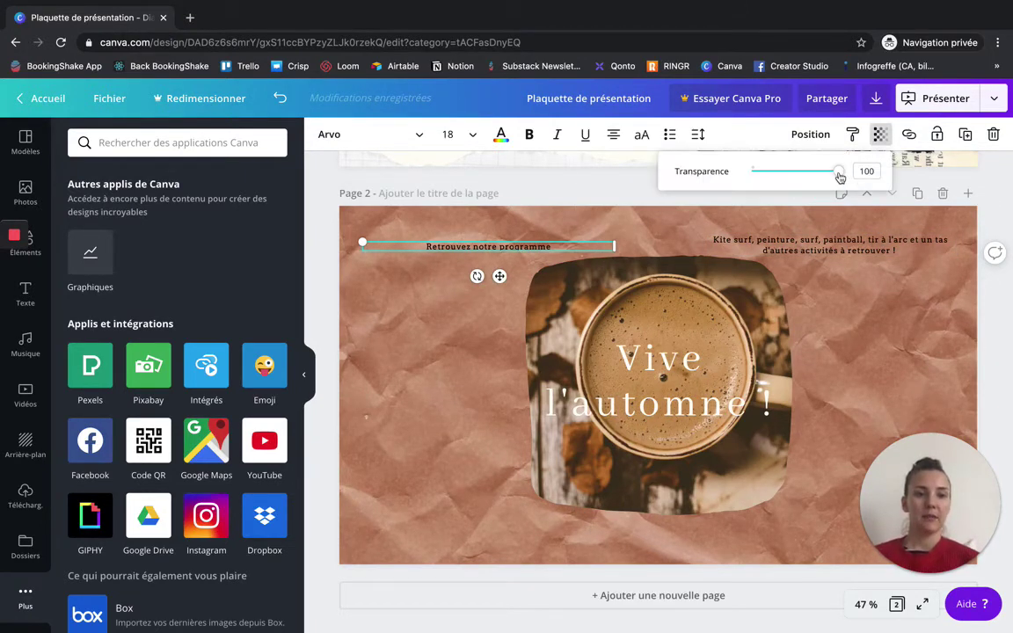
{"action": "mouse_move", "coordinate": [839, 173]}
{"action": "left_mouse_down"}
{"action": "mouse_move", "coordinate": [780, 173]}
{"action": "mouse_move", "coordinate": [855, 171]}
{"action": "mouse_move", "coordinate": [843, 172]}
{"action": "left_mouse_up"}
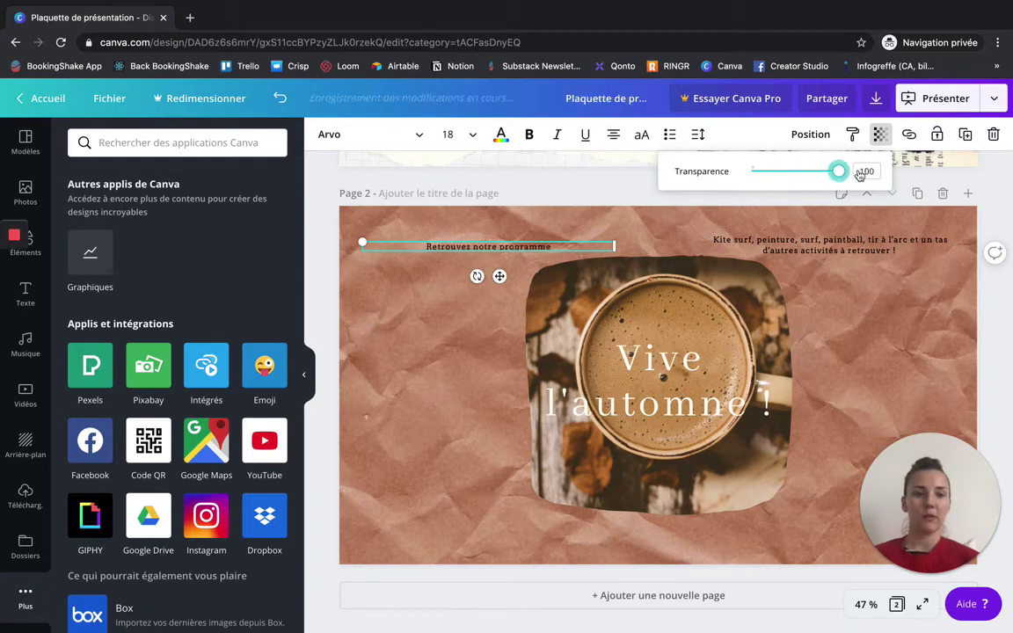
{"action": "left_click", "coordinate": [776, 311]}
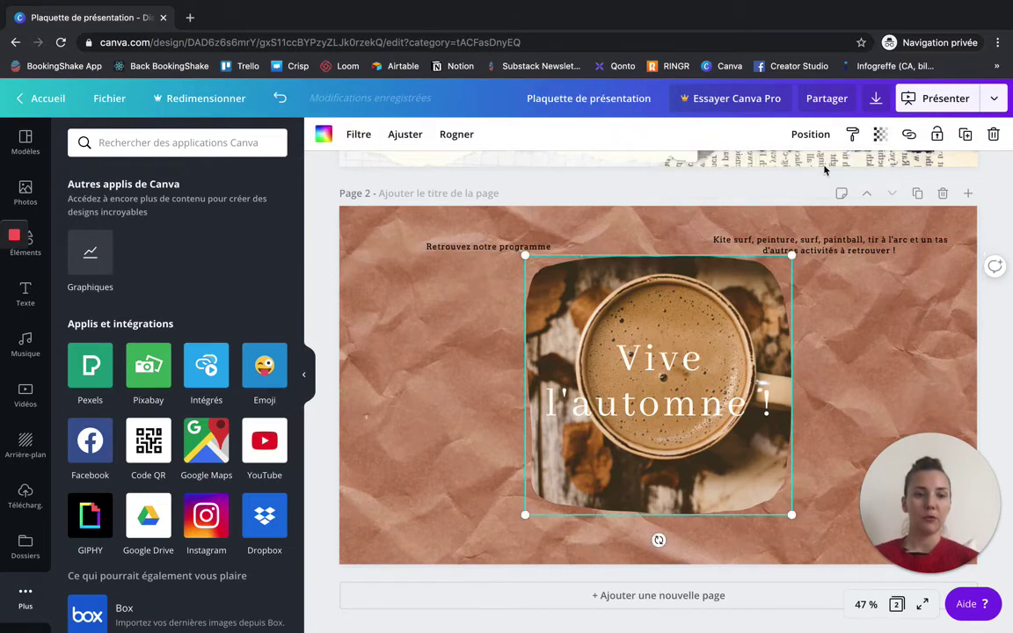
{"action": "left_click", "coordinate": [879, 134]}
{"action": "mouse_move", "coordinate": [837, 174]}
{"action": "left_mouse_down"}
{"action": "mouse_move", "coordinate": [796, 170]}
{"action": "mouse_move", "coordinate": [850, 170]}
{"action": "left_mouse_up"}
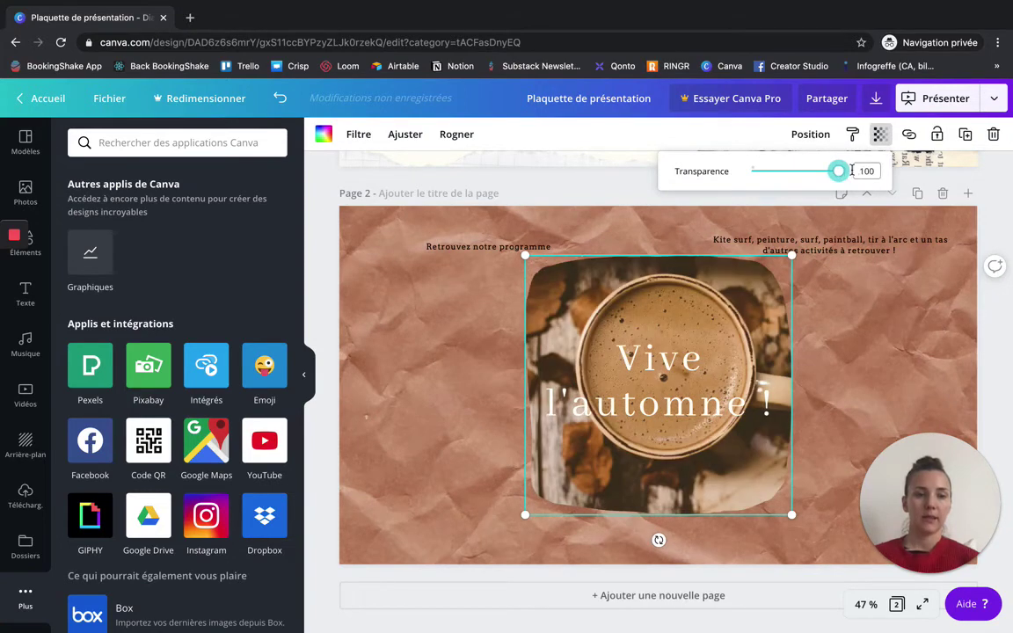
- Duplicate the activities text, move the copy lower on the page, and delete that copy
{"action": "left_click", "coordinate": [843, 255]}
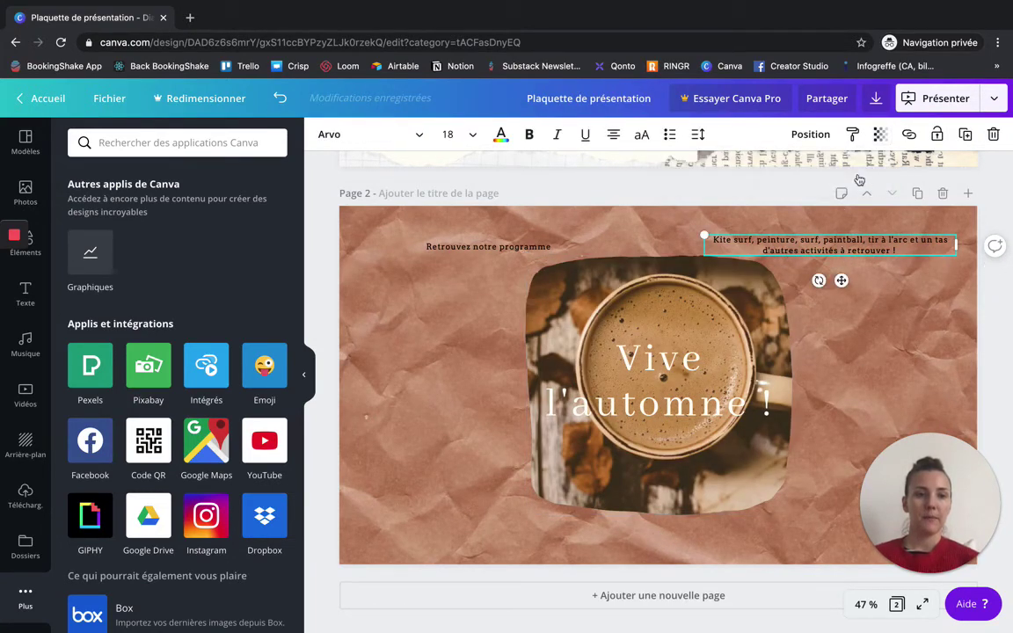
{"action": "left_click", "coordinate": [965, 133]}
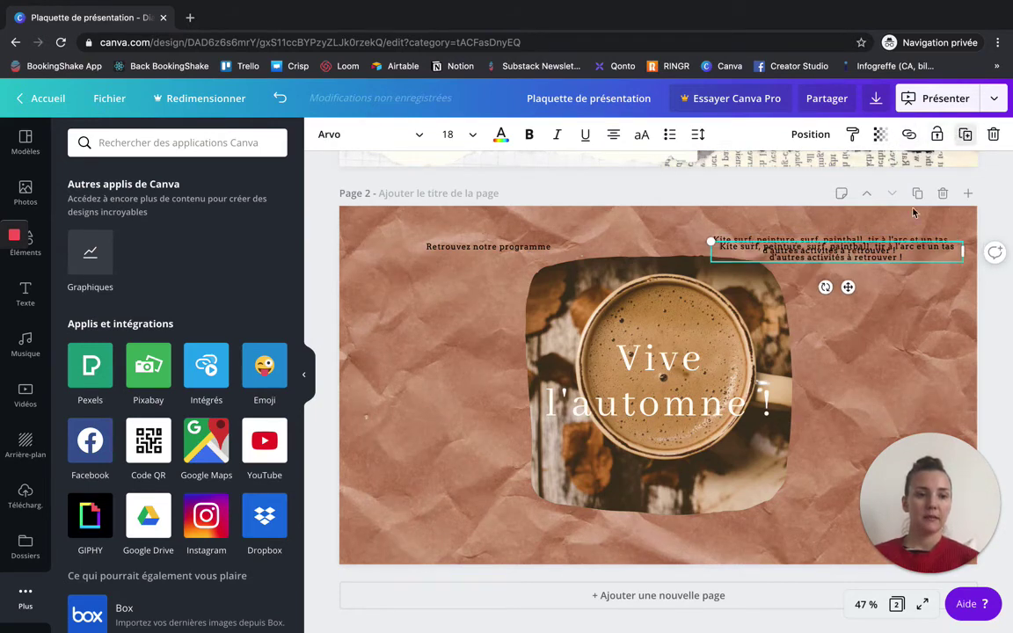
{"action": "left_click_drag", "start_coordinate": [862, 257], "coordinate": [871, 336]}
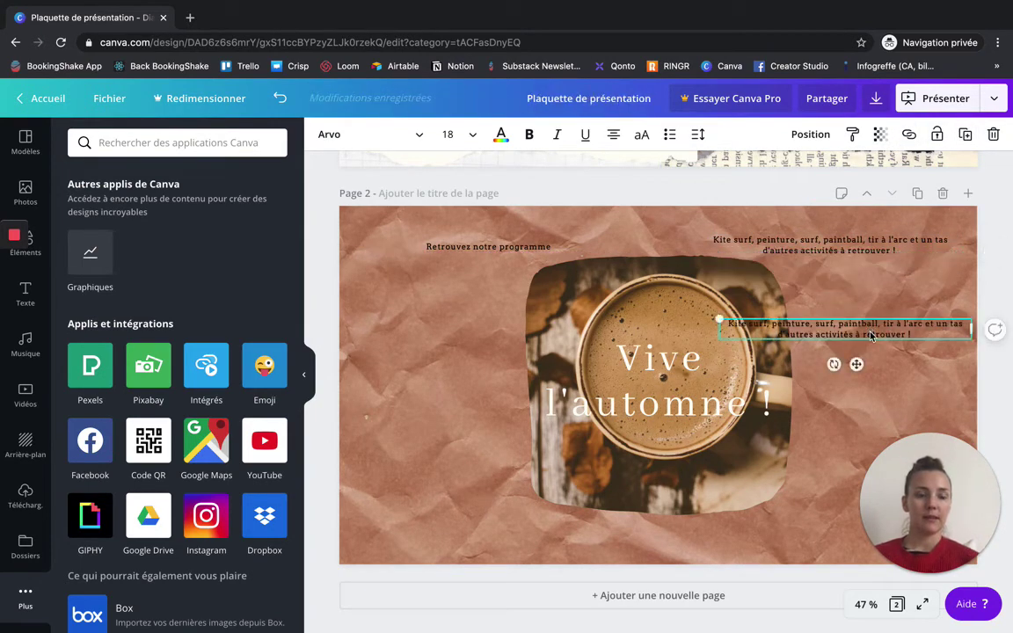
{"action": "key", "text": "Delete"}
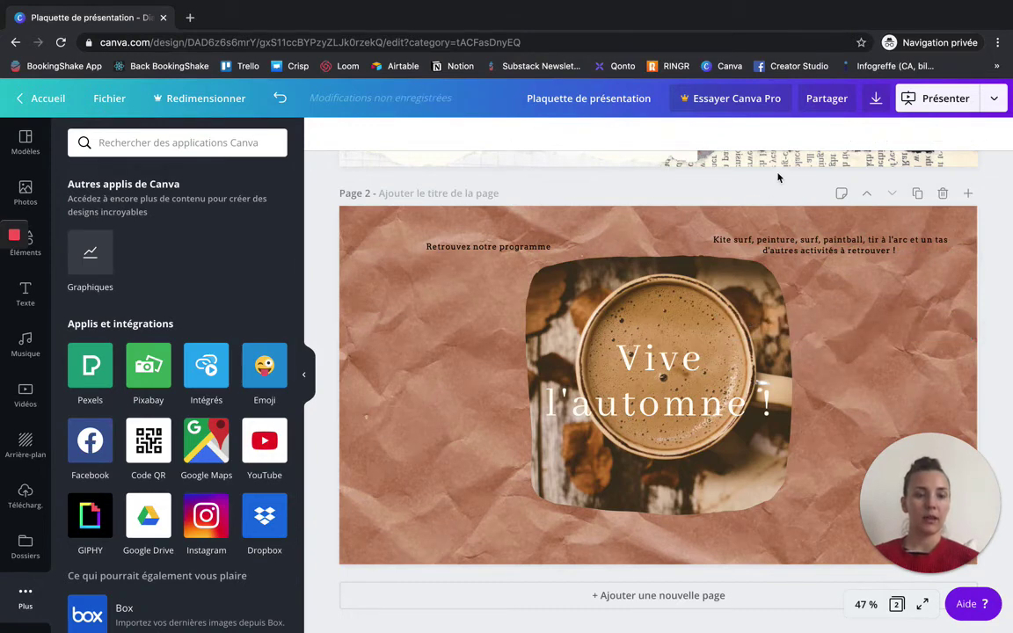
- Apply the Festive filter to the coffee photo on page 2
{"action": "left_click", "coordinate": [613, 280]}
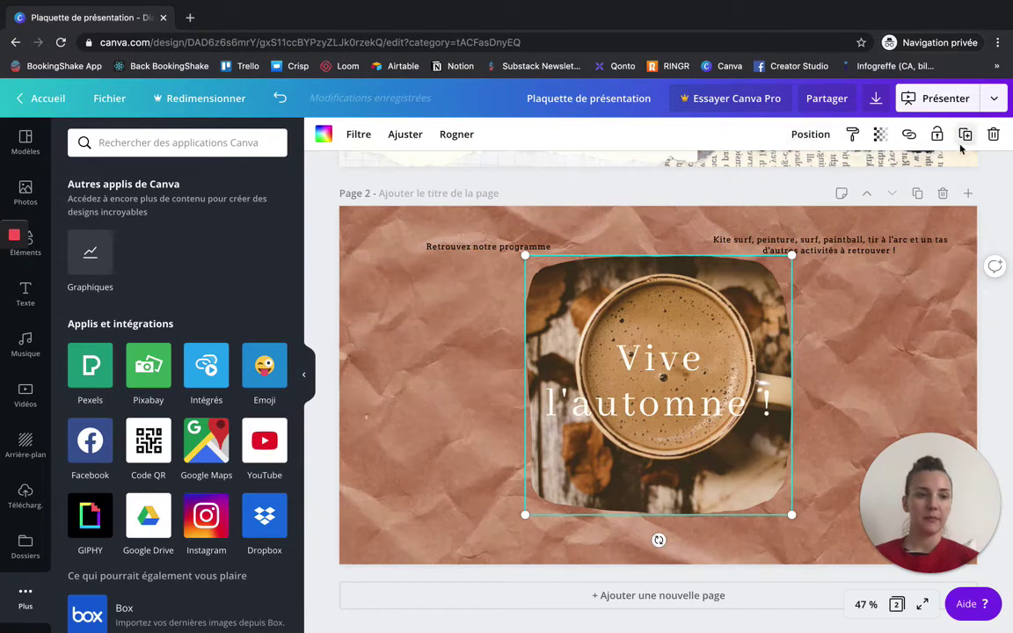
{"action": "left_click", "coordinate": [357, 134]}
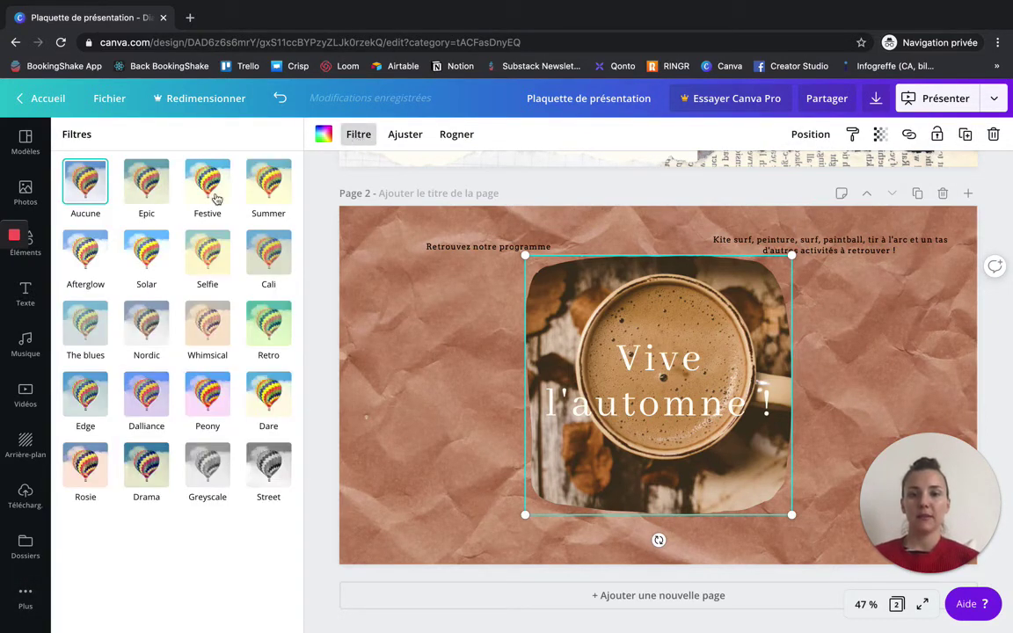
{"action": "left_click", "coordinate": [216, 194]}
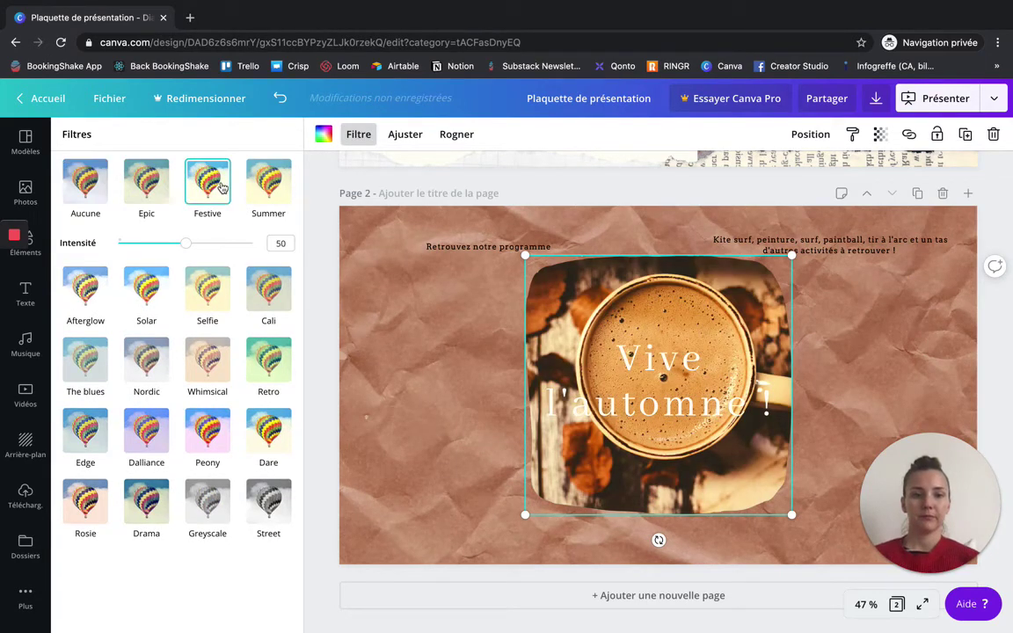
- Look at the coffee photo's adjustment settings and crop frame, and at the editing options for the page background
{"action": "left_click", "coordinate": [405, 135]}
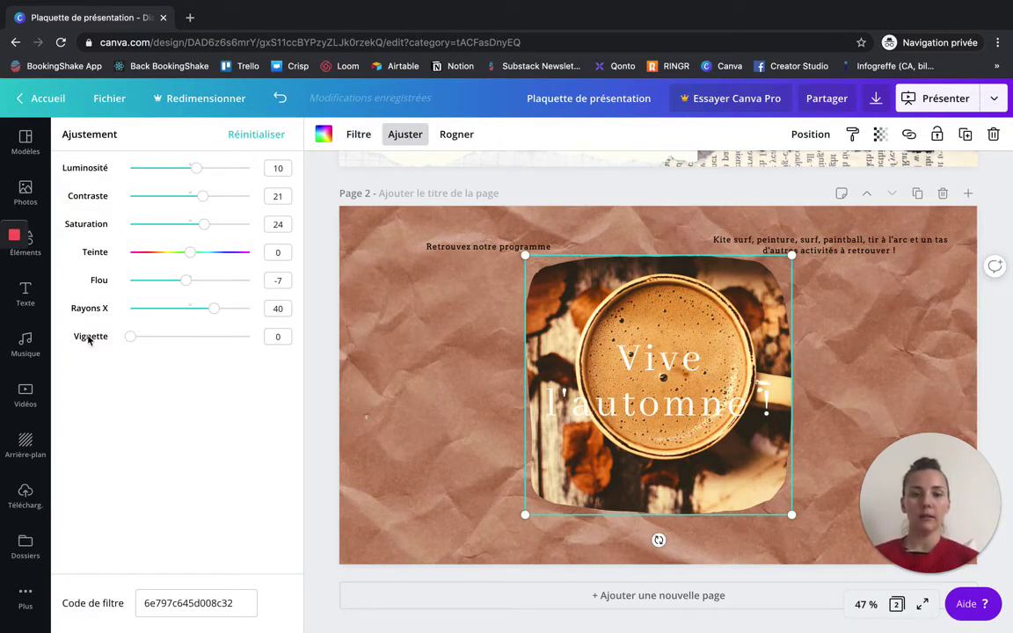
{"action": "left_click", "coordinate": [455, 136]}
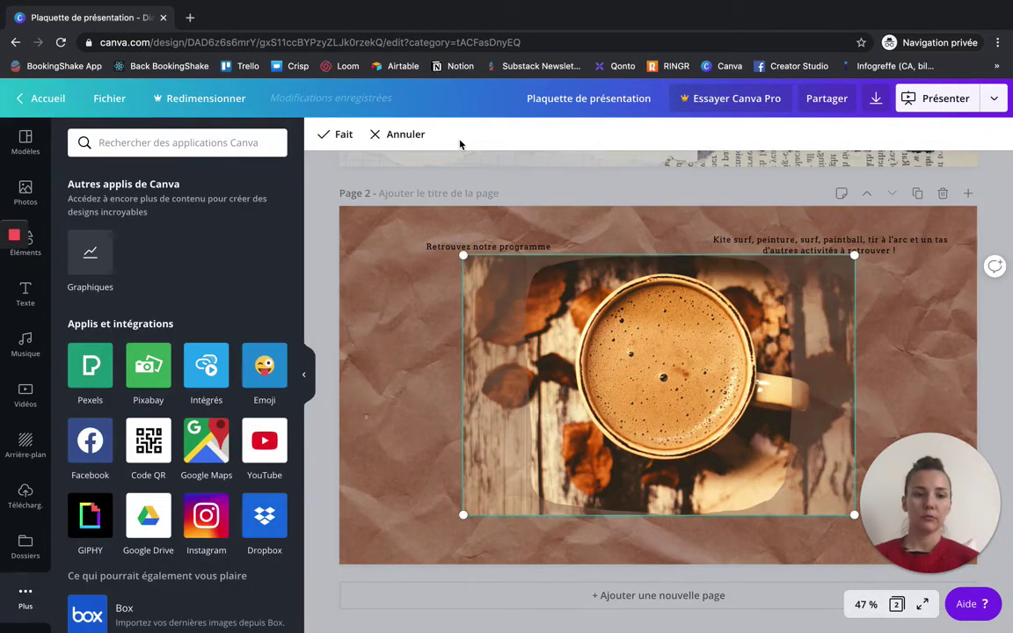
{"action": "left_click", "coordinate": [342, 136]}
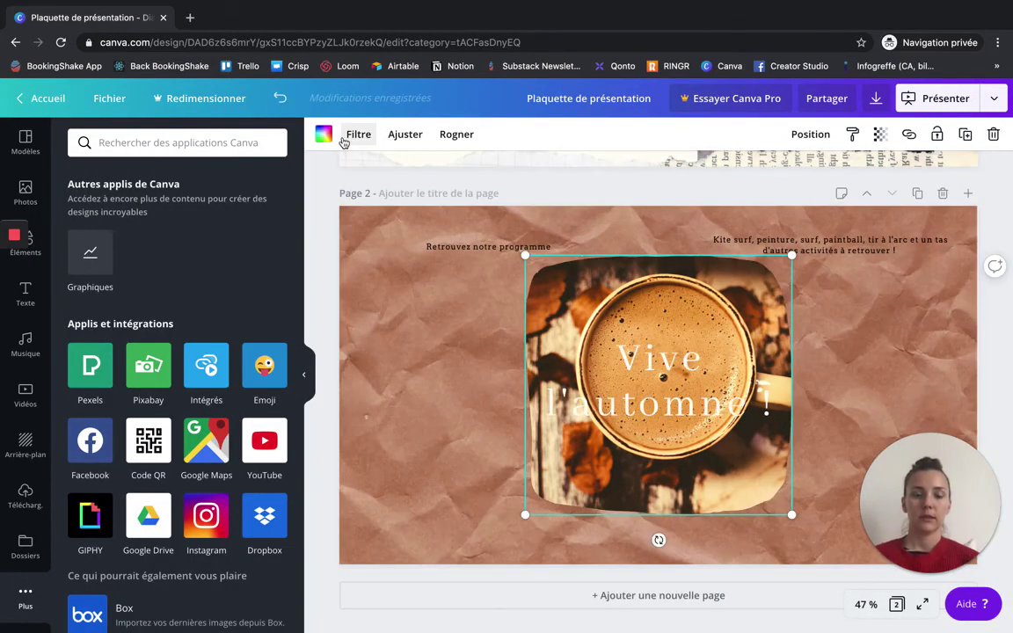
{"action": "left_click", "coordinate": [883, 311]}
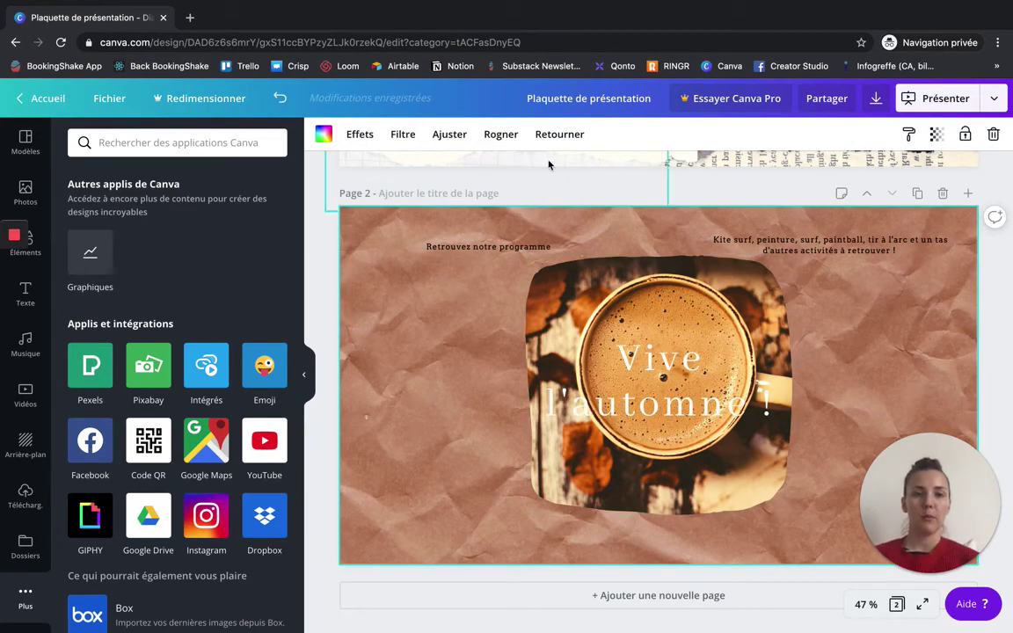
{"action": "left_click", "coordinate": [606, 281]}
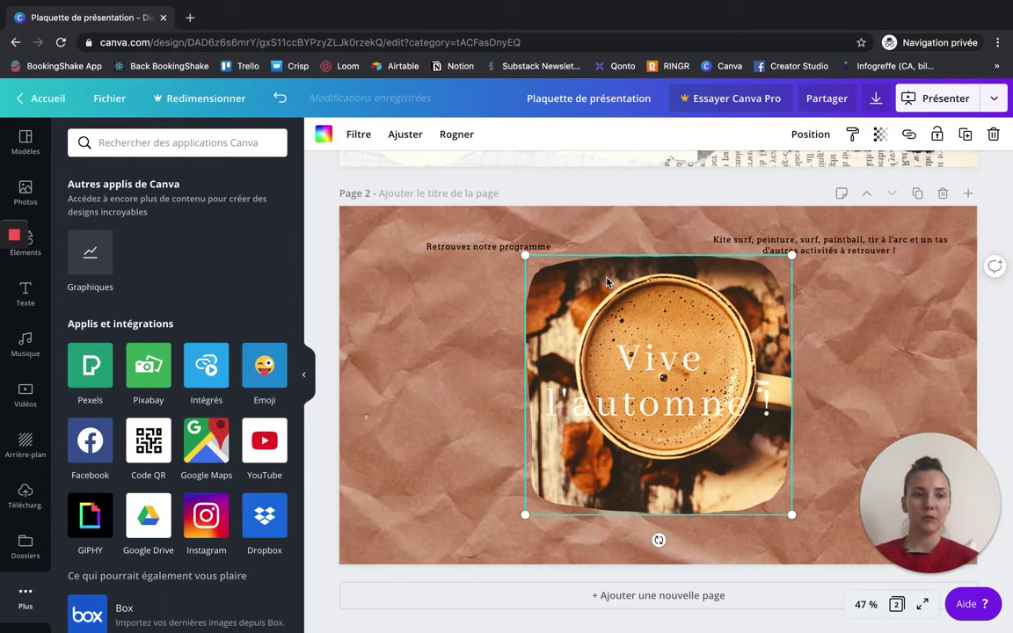
- Review the design's file and publishing options, including the download file types and page selection
{"action": "left_click", "coordinate": [109, 98]}
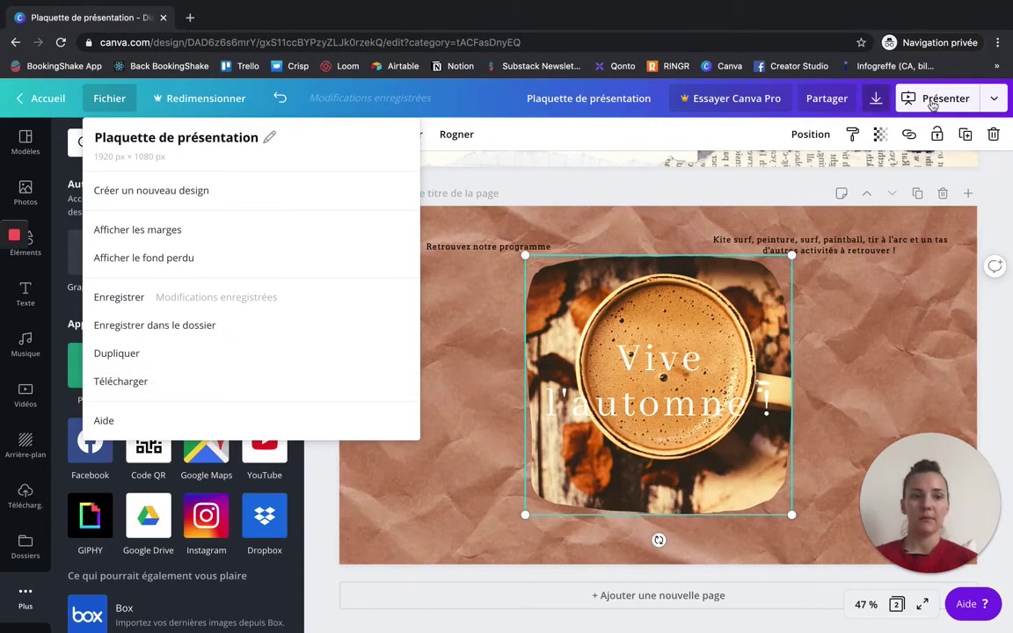
{"action": "left_click", "coordinate": [993, 99]}
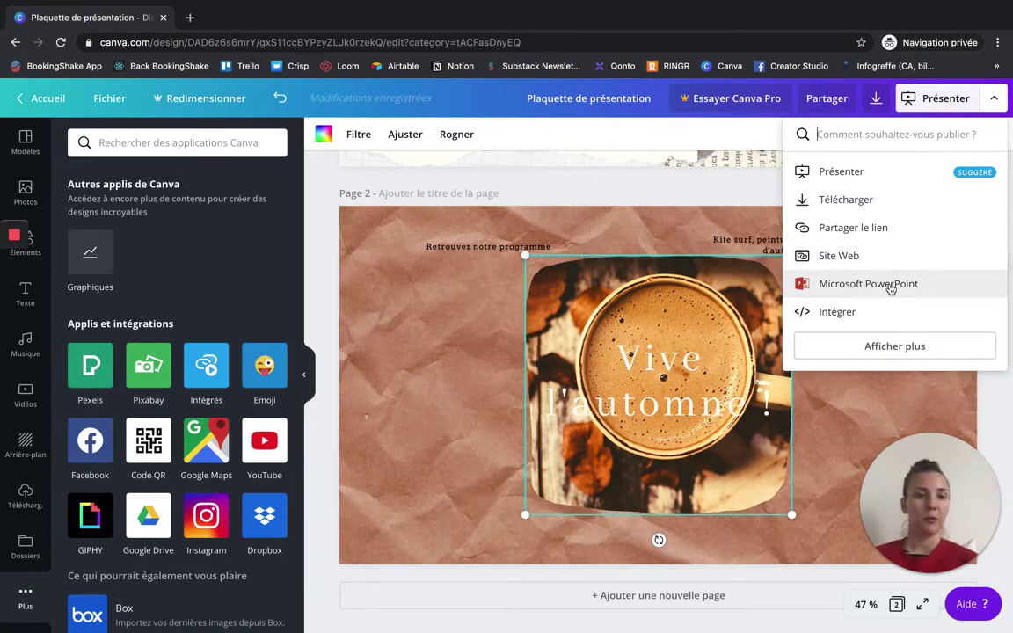
{"action": "left_click", "coordinate": [882, 203]}
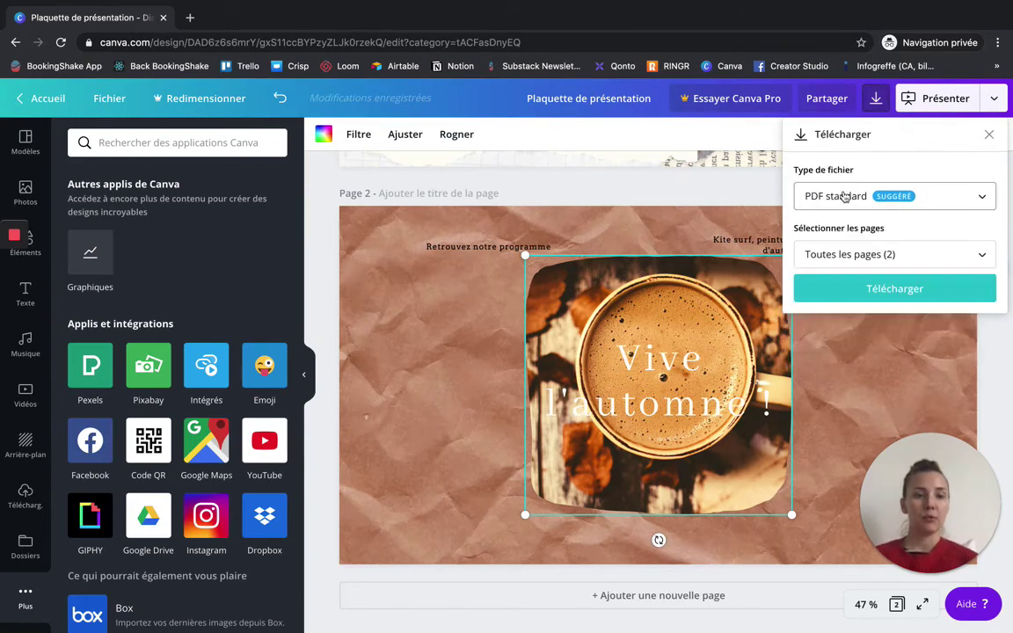
{"action": "left_click", "coordinate": [840, 196]}
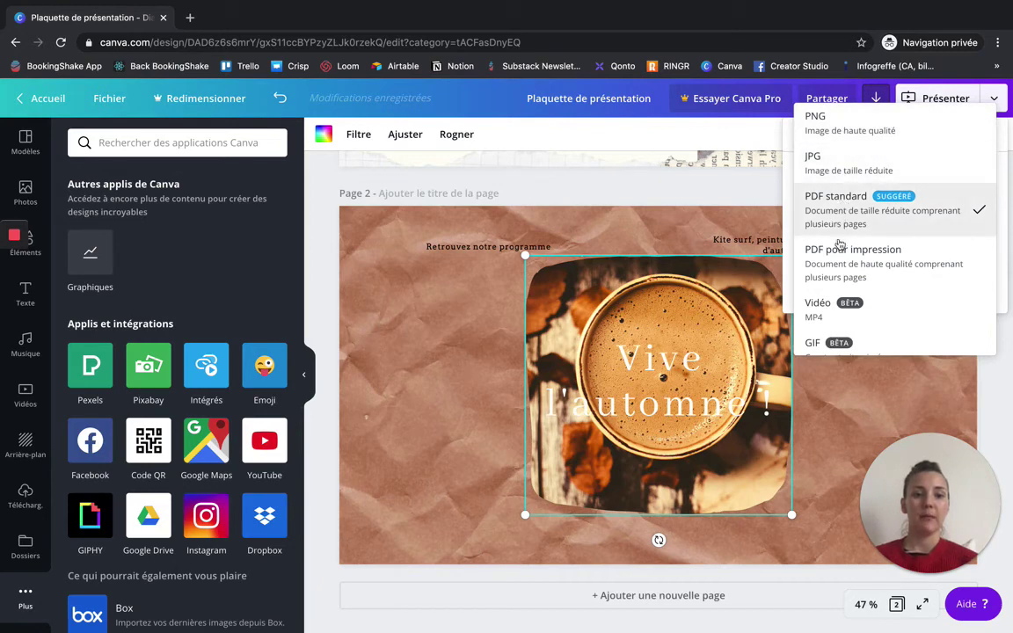
{"action": "scroll", "coordinate": [835, 279], "scroll_direction": "down", "scroll_amount": 1}
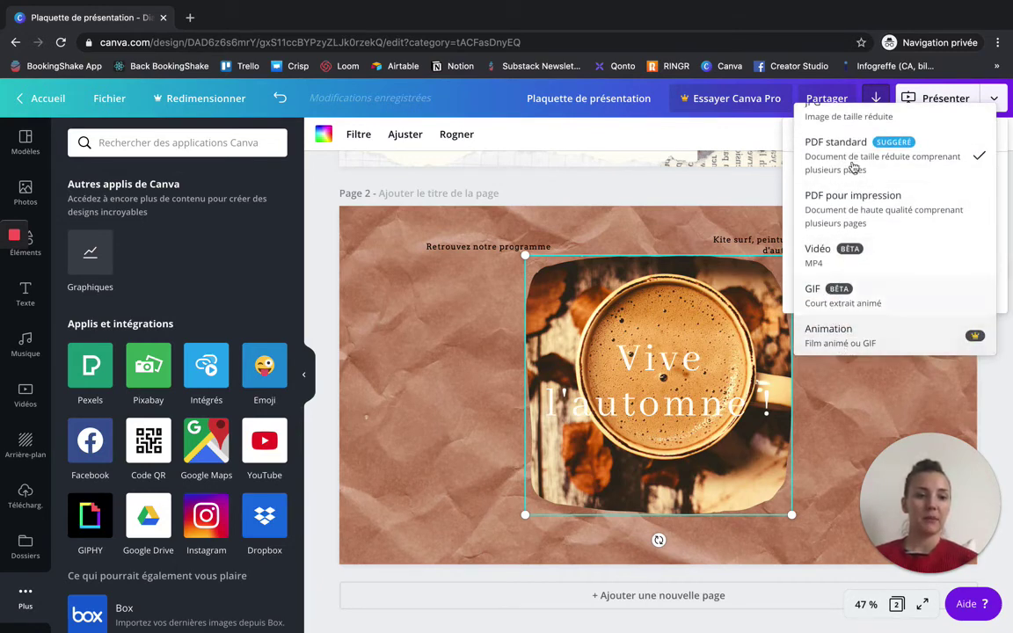
{"action": "scroll", "coordinate": [853, 171], "scroll_direction": "up", "scroll_amount": 1}
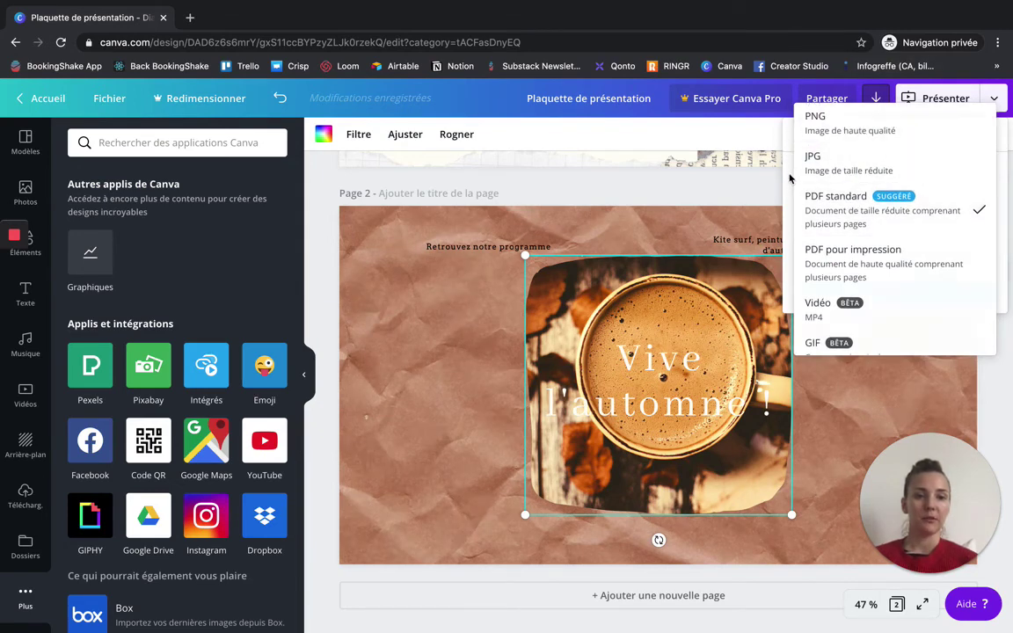
{"action": "left_click", "coordinate": [813, 187]}
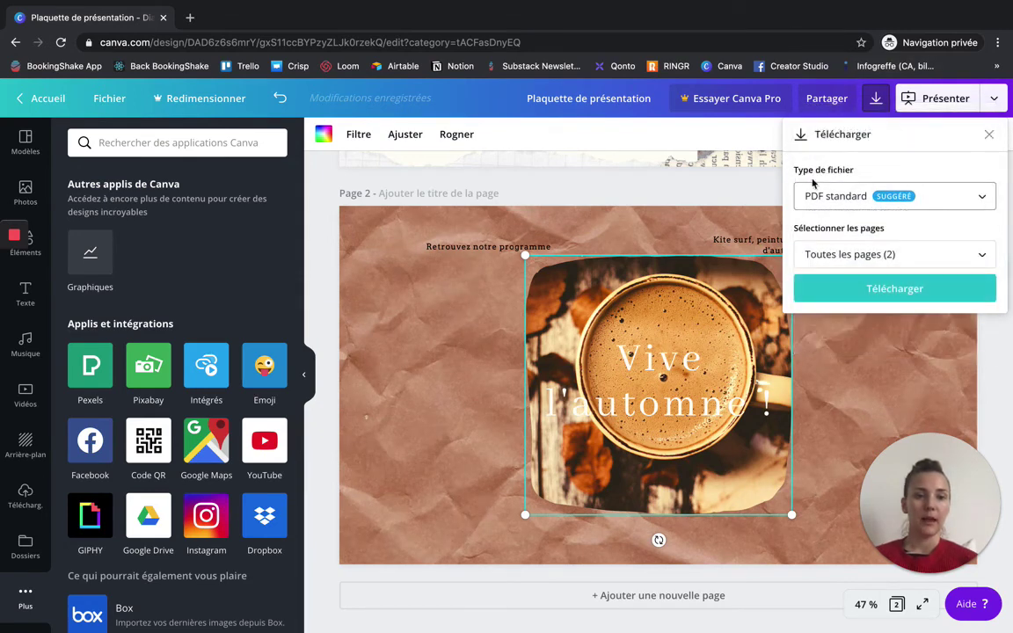
{"action": "left_click", "coordinate": [845, 257]}
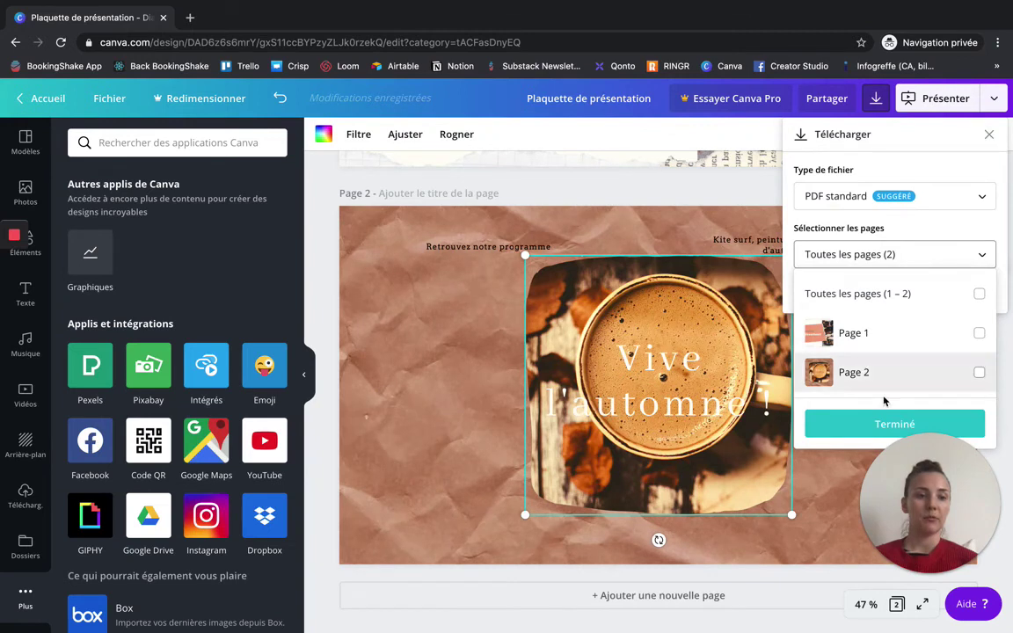
{"action": "left_click", "coordinate": [888, 202]}
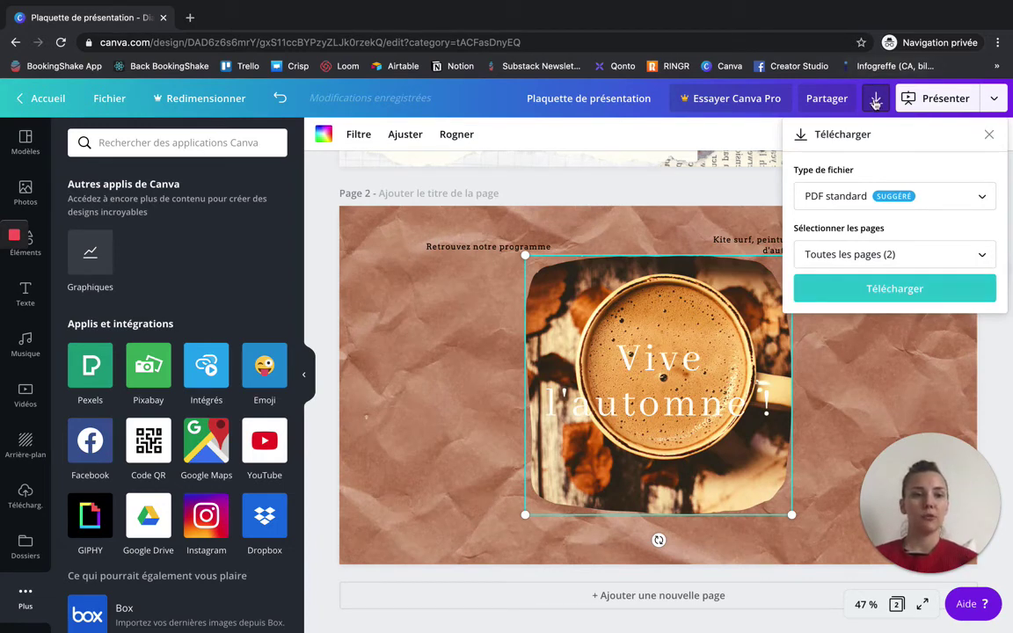
- Review the options for publishing the brochure, such as presenting, sharing a link, website, Microsoft PowerPoint and embedding
{"action": "left_click", "coordinate": [995, 101]}
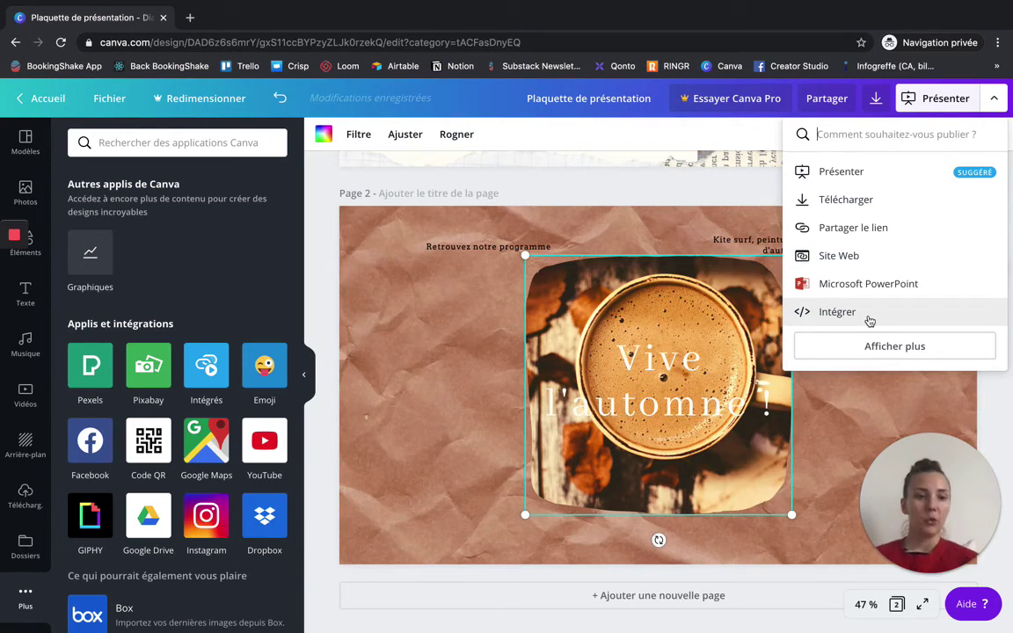
{"action": "left_click", "coordinate": [747, 143]}
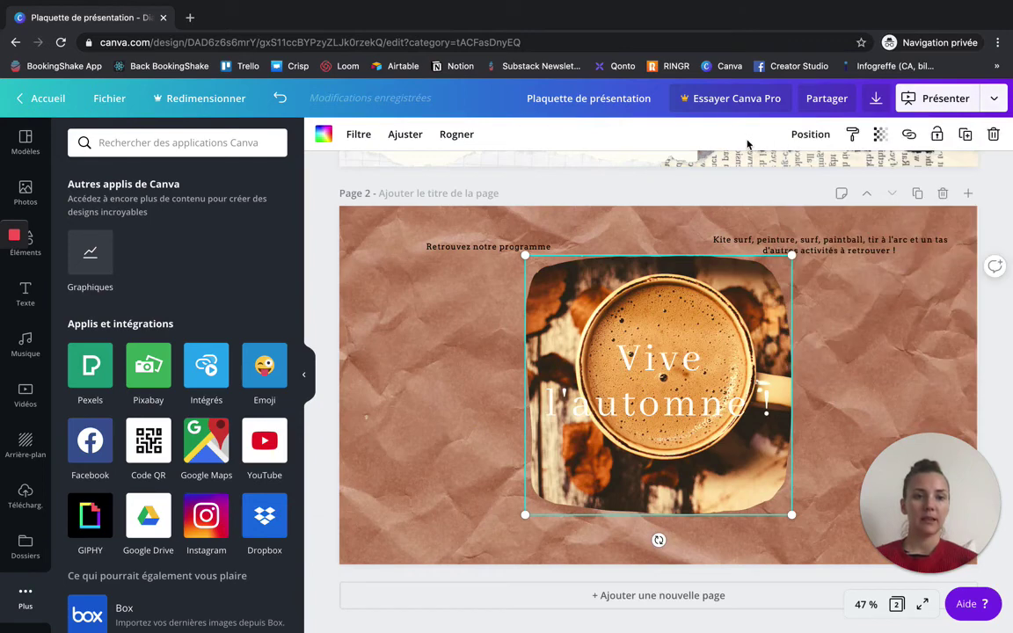
- Return to the Canva home page and look over the site's template, explore and discover categories
{"action": "left_click", "coordinate": [38, 97]}
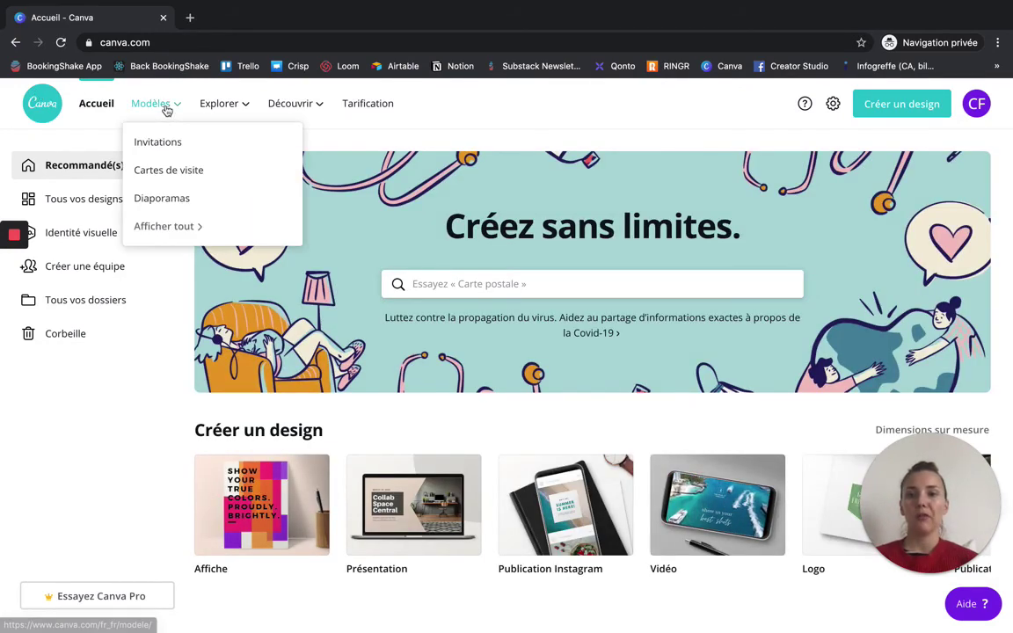
{"action": "mouse_move", "coordinate": [211, 107]}
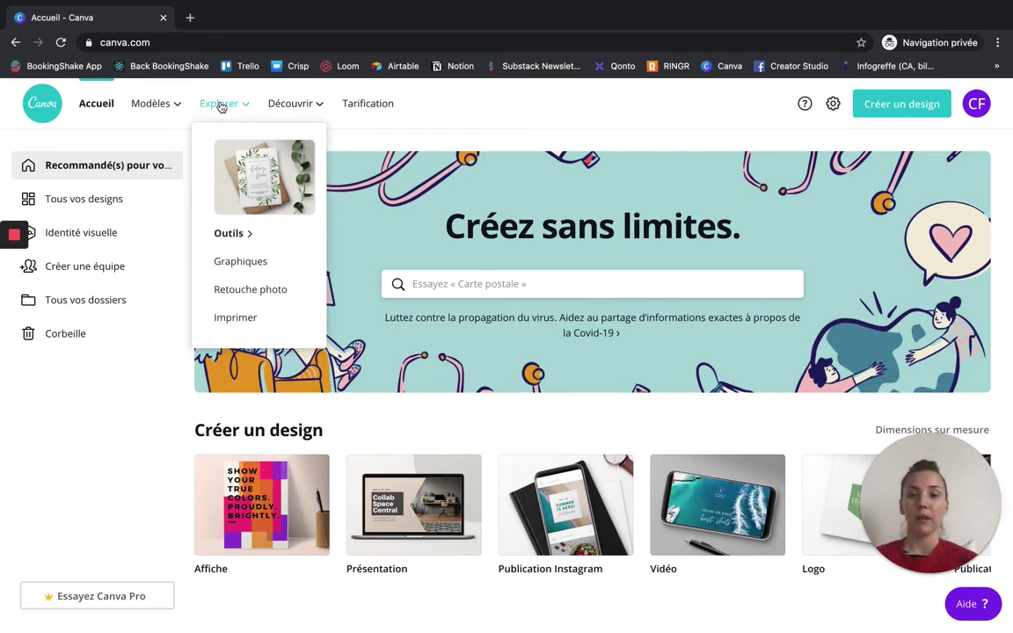
{"action": "mouse_move", "coordinate": [141, 107]}
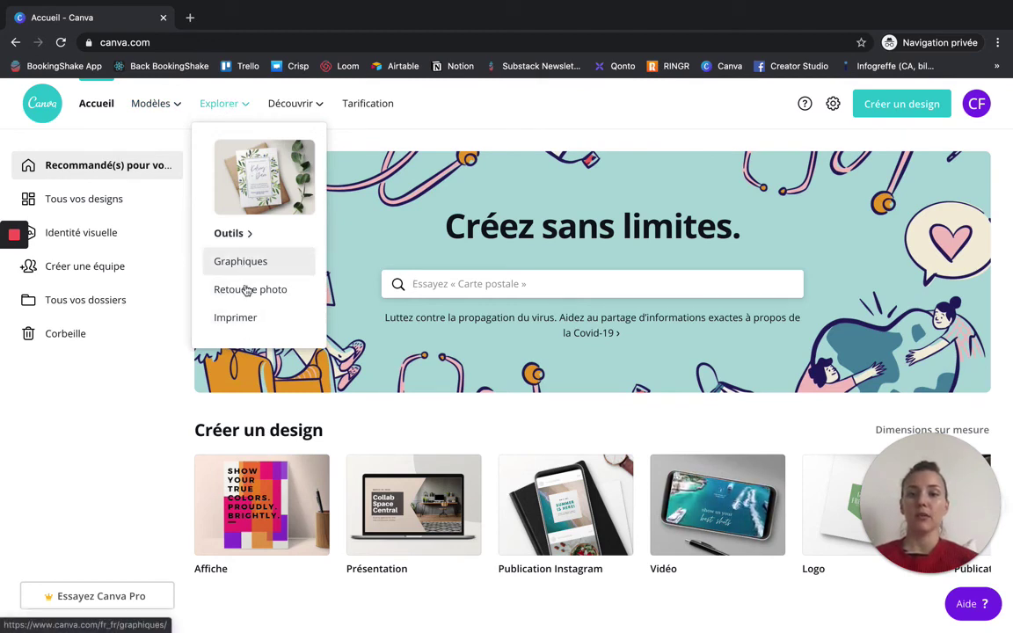
{"action": "mouse_move", "coordinate": [273, 104]}
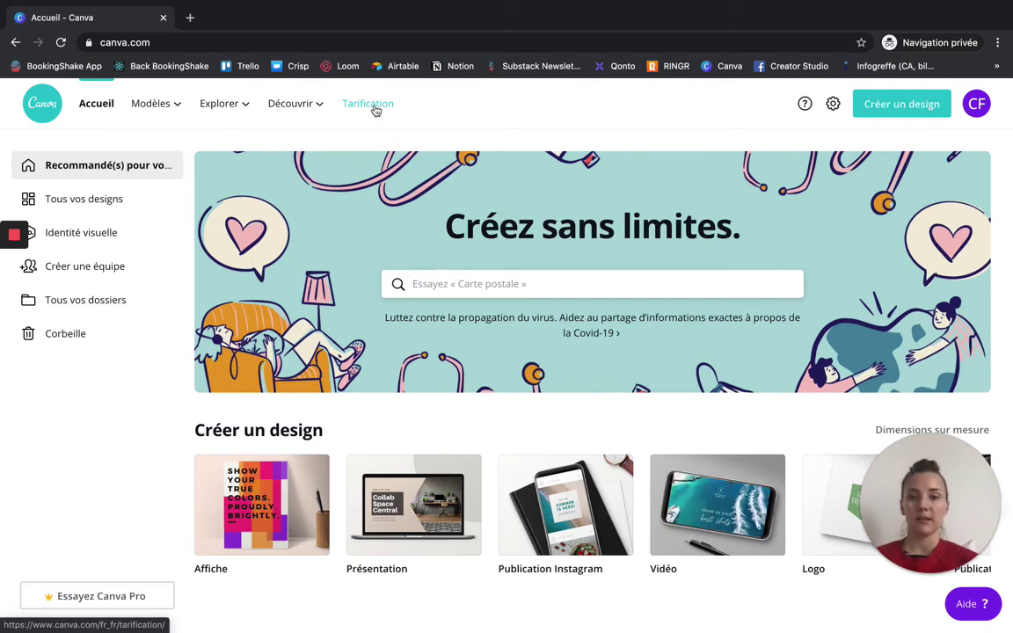
- Look through the account's sections for all designs, brand identity, team creation, folders and trash
{"action": "left_click", "coordinate": [90, 204]}
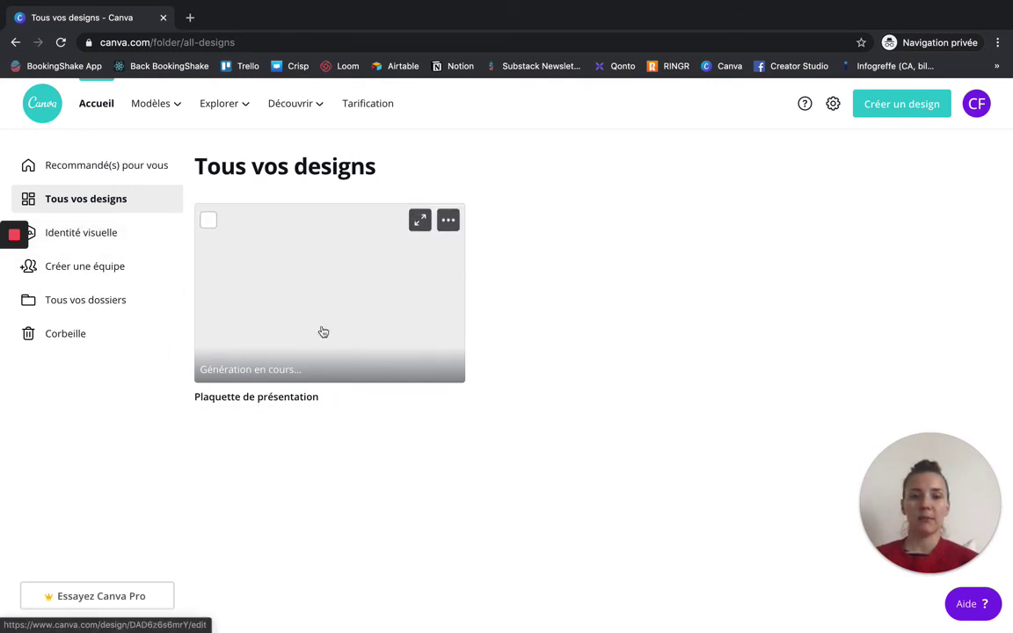
{"action": "left_click", "coordinate": [77, 234]}
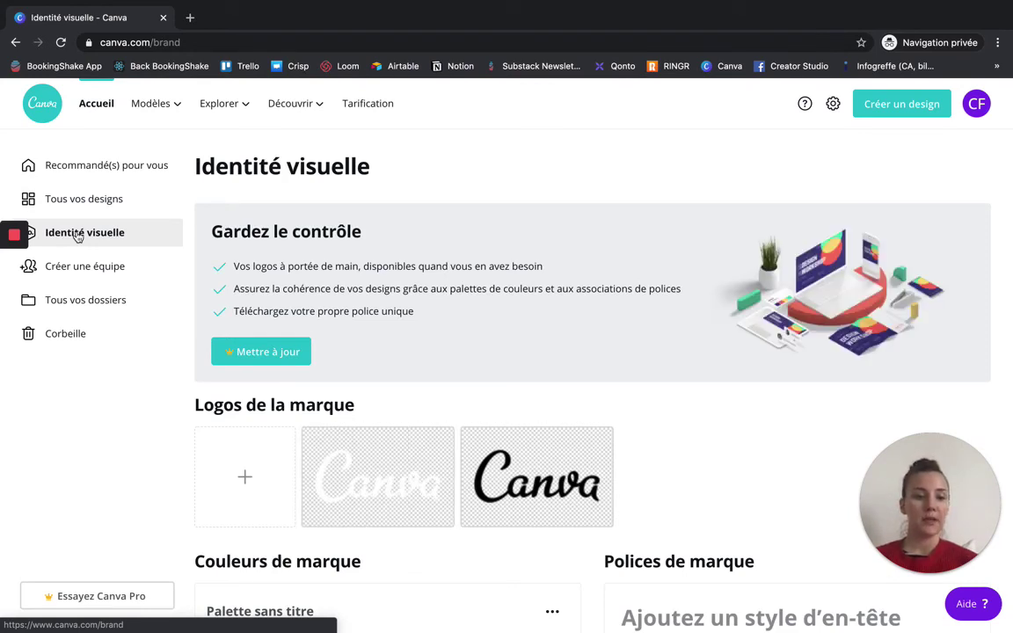
{"action": "scroll", "coordinate": [285, 413], "scroll_direction": "down", "scroll_amount": 3}
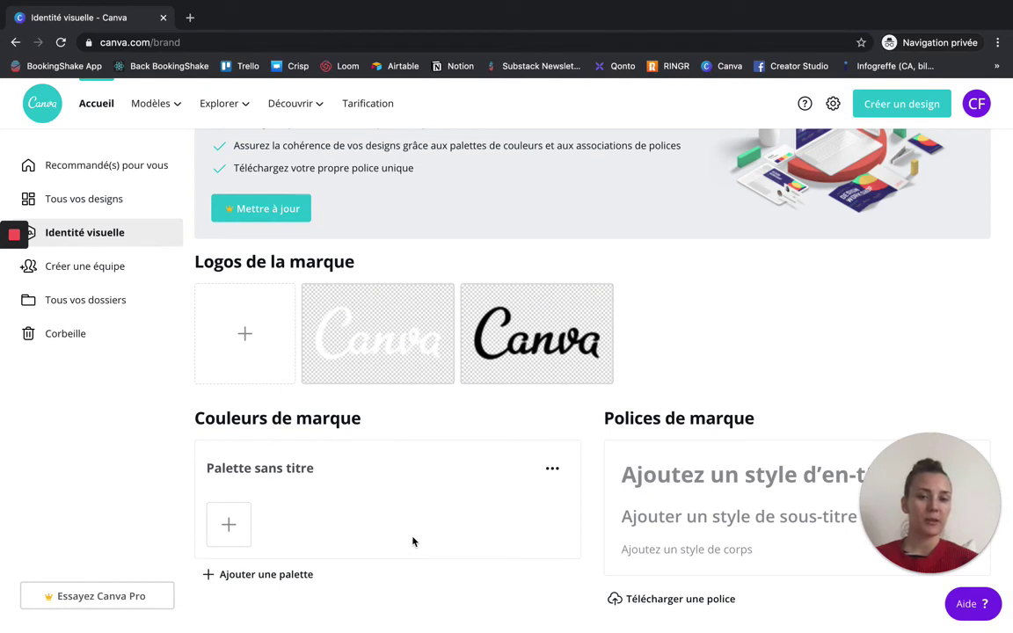
{"action": "left_click", "coordinate": [94, 267]}
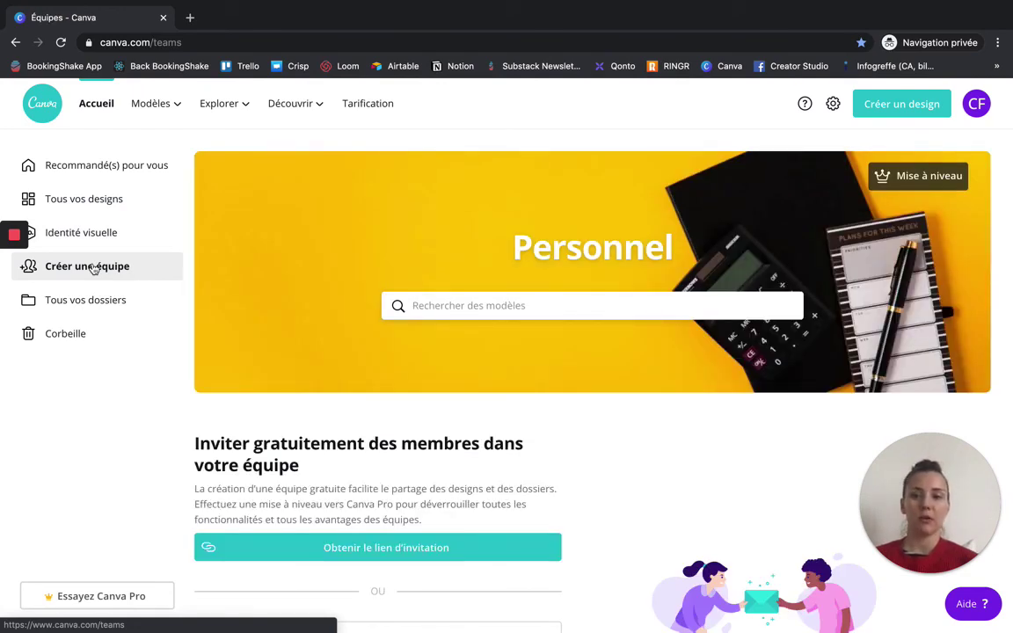
{"action": "left_click", "coordinate": [90, 312]}
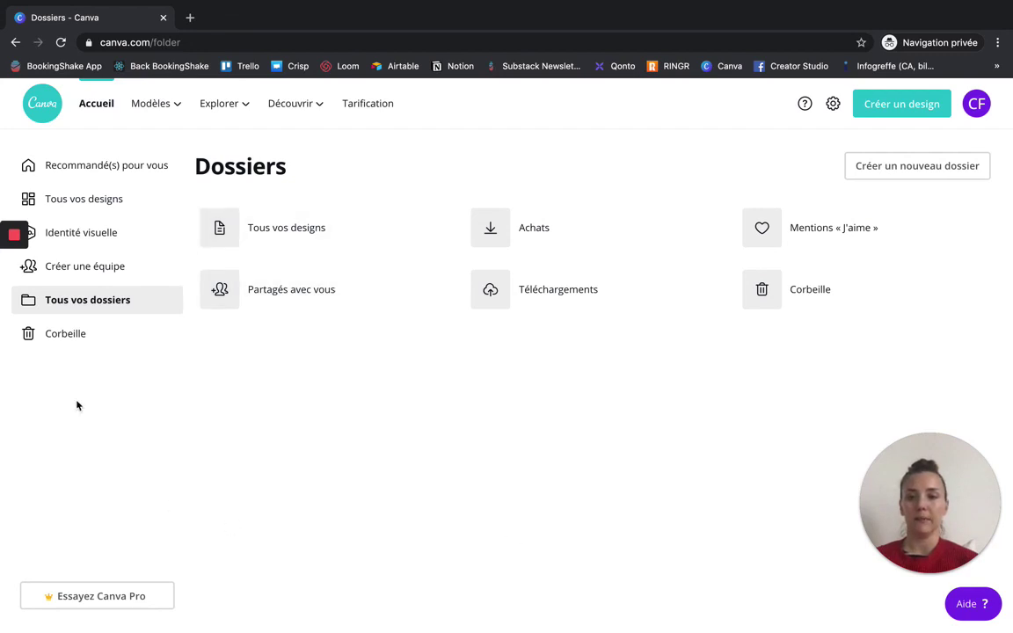
{"action": "left_click", "coordinate": [72, 344]}
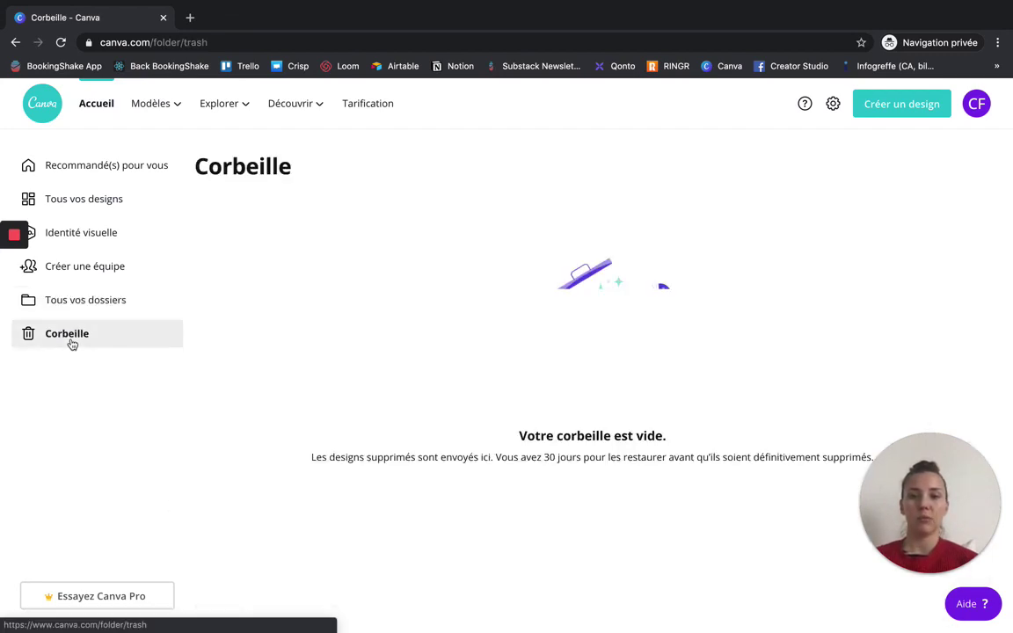
- Search the recommended home page for "instagram" and browse the templates for the Story Instagram format
{"action": "left_click", "coordinate": [81, 176]}
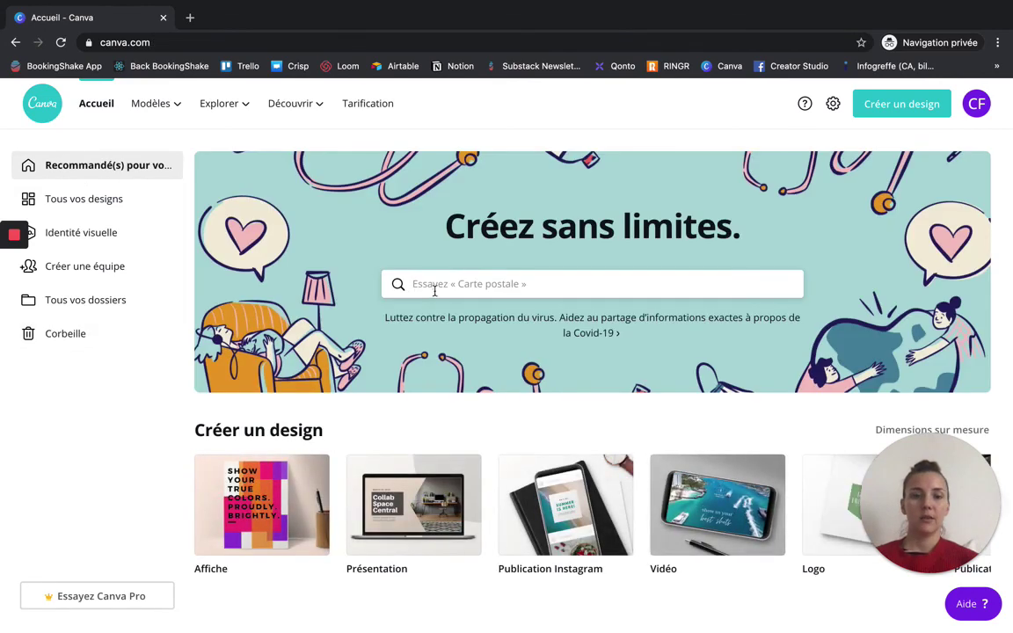
{"action": "left_click", "coordinate": [570, 282]}
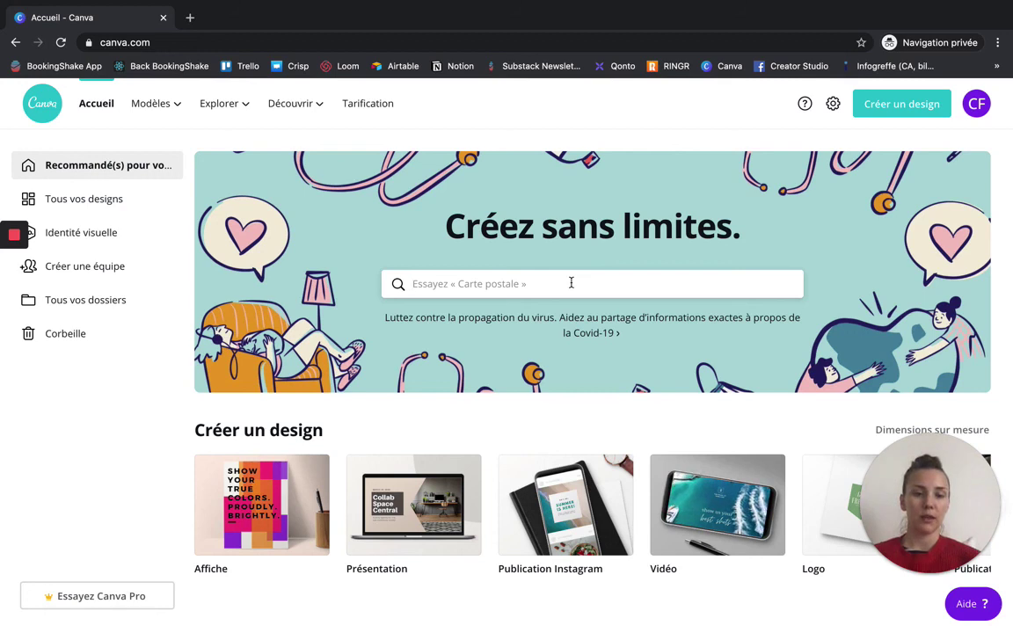
{"action": "type", "text": "instagram"}
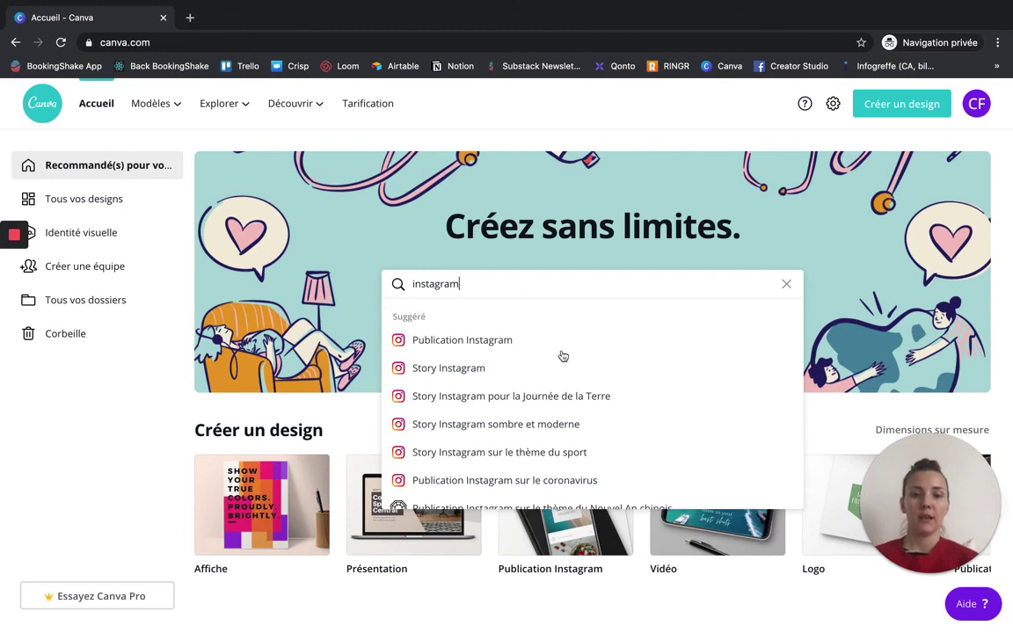
{"action": "scroll", "coordinate": [551, 404], "scroll_direction": "down", "scroll_amount": 1}
{"action": "scroll", "coordinate": [551, 403], "scroll_direction": "down", "scroll_amount": 5}
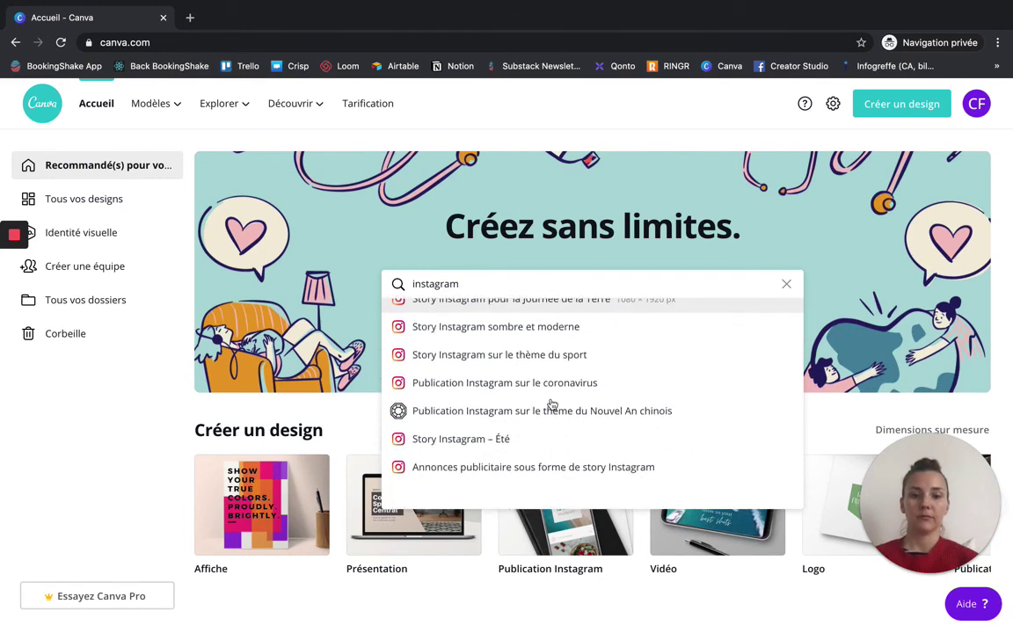
{"action": "scroll", "coordinate": [551, 404], "scroll_direction": "up", "scroll_amount": 5}
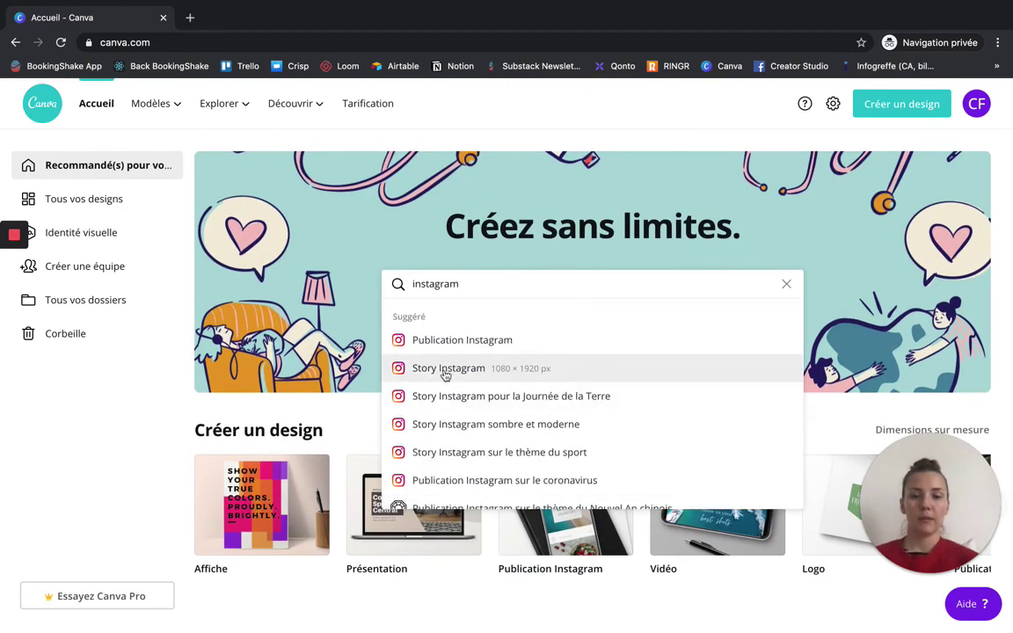
{"action": "left_click", "coordinate": [444, 371]}
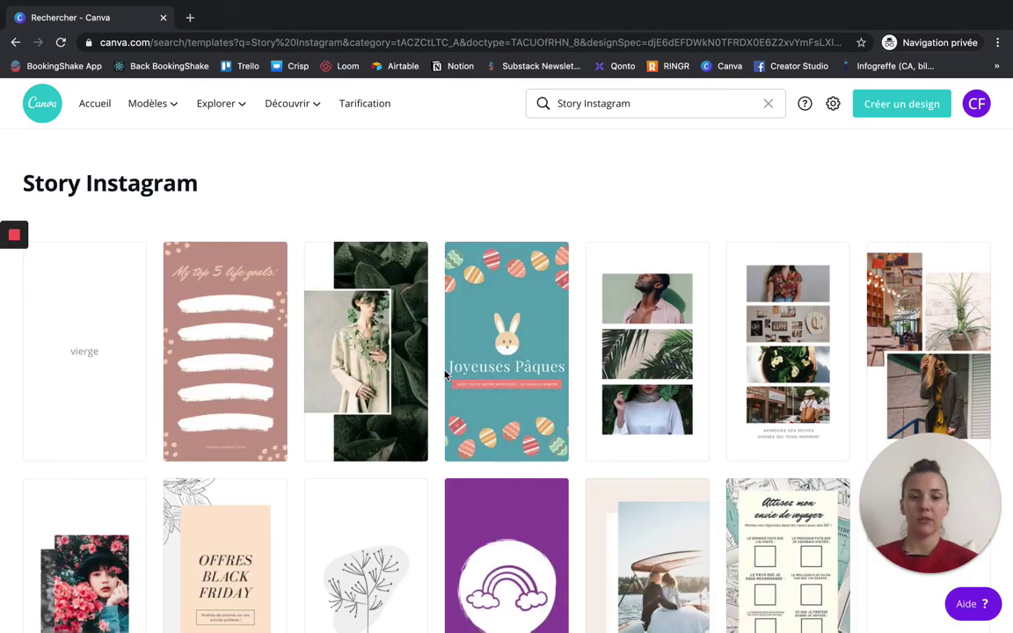
{"action": "scroll", "coordinate": [444, 374], "scroll_direction": "down", "scroll_amount": 3}
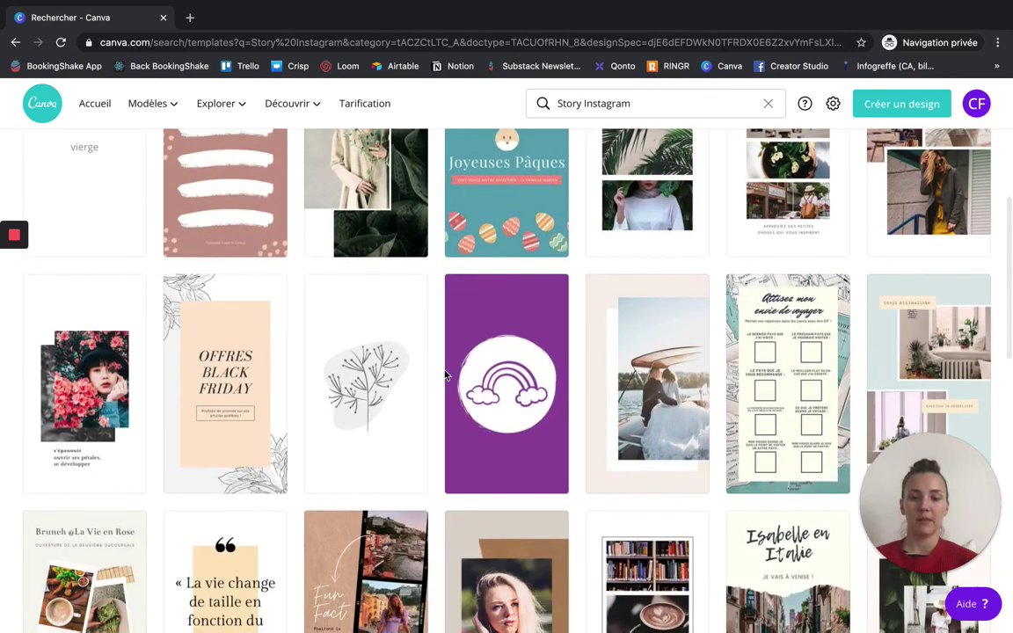
{"action": "scroll", "coordinate": [444, 374], "scroll_direction": "down", "scroll_amount": 2}
{"action": "scroll", "coordinate": [444, 374], "scroll_direction": "up", "scroll_amount": 5}
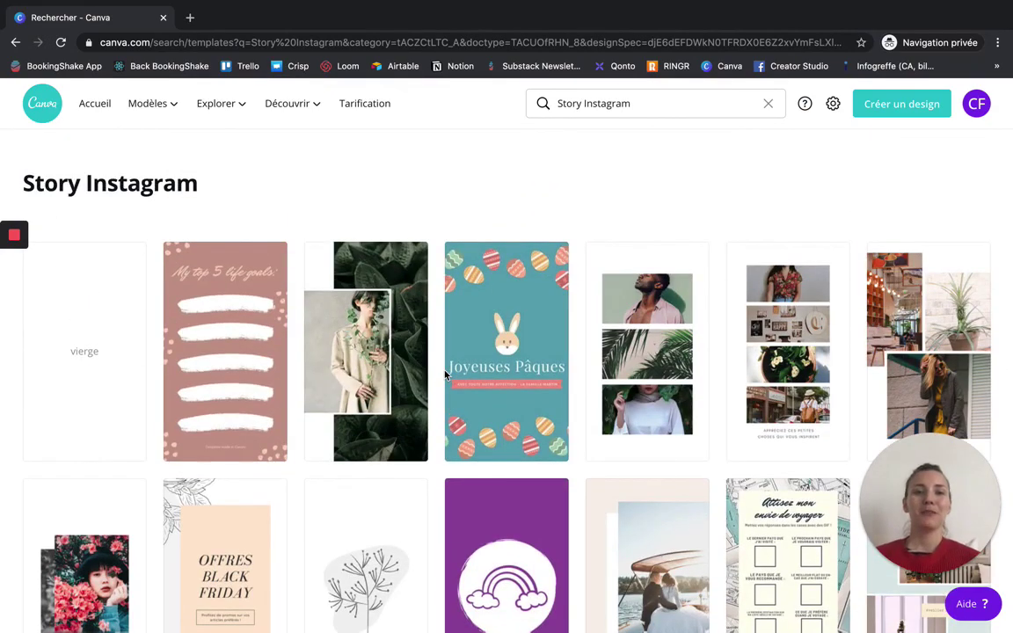